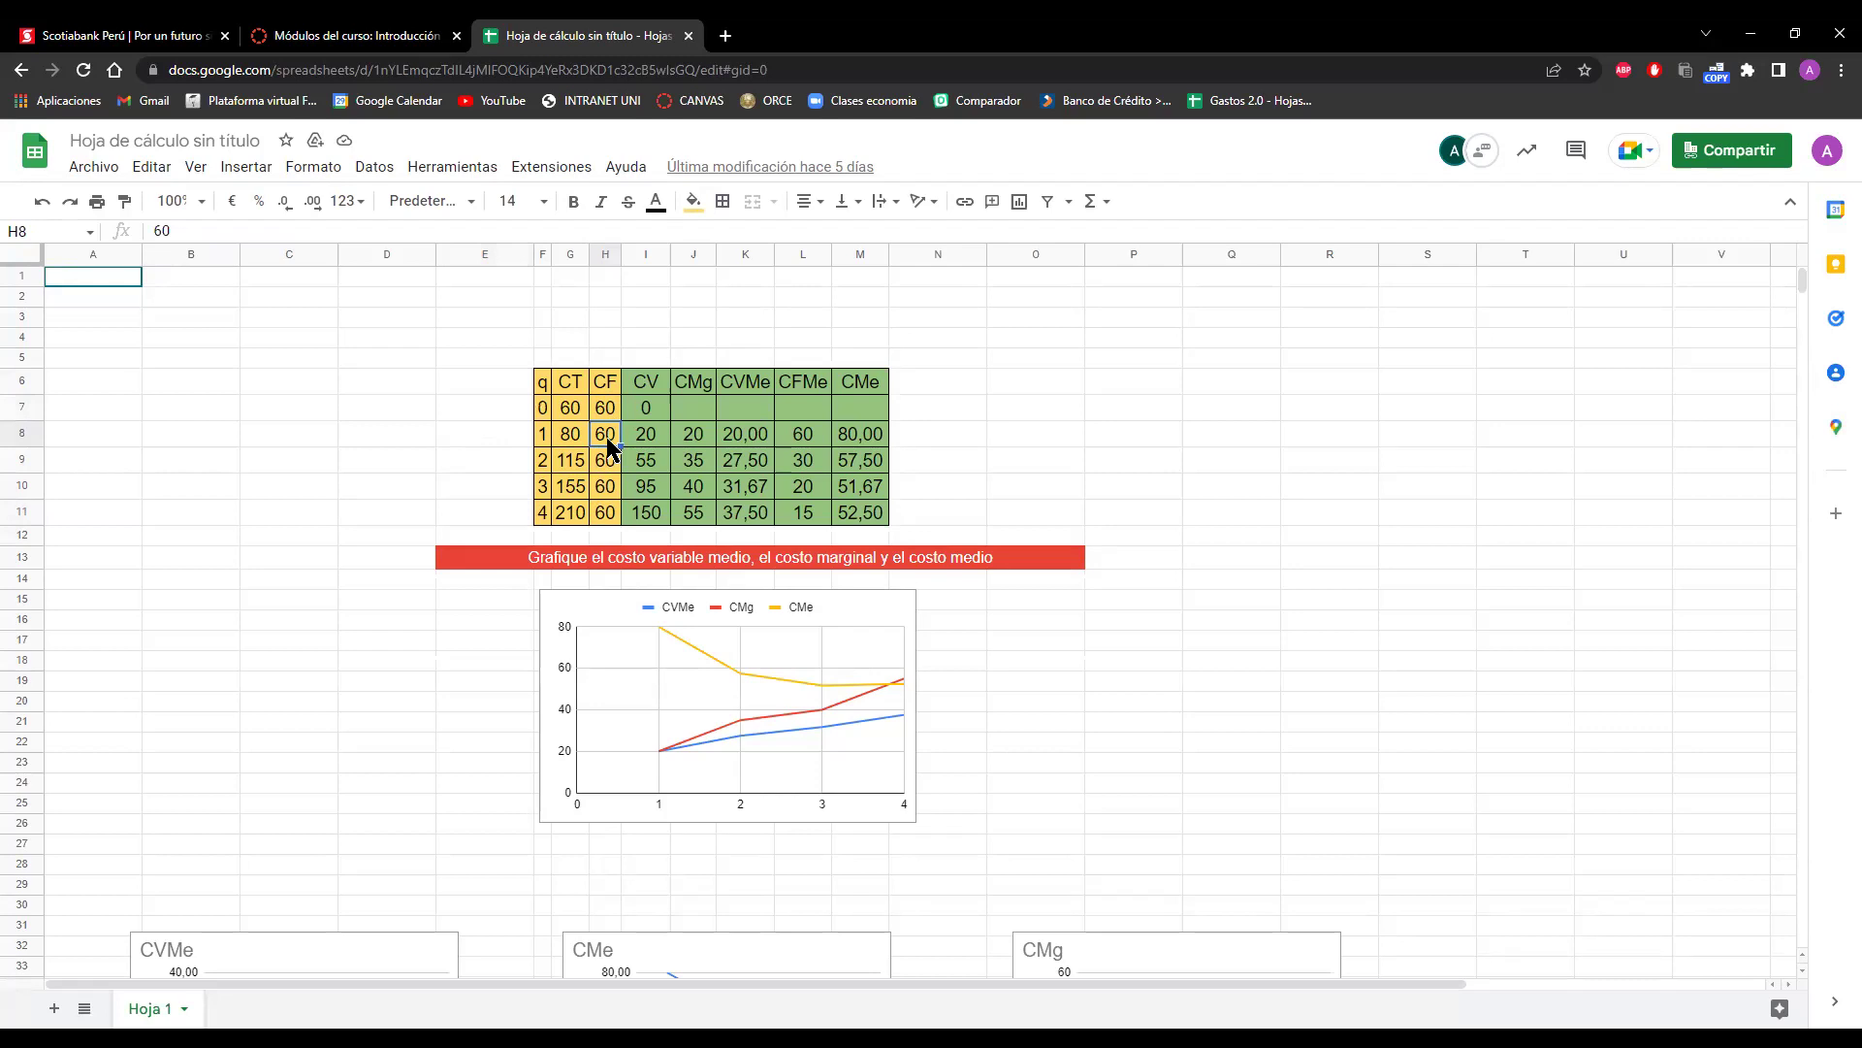
Step: Examine the CT and CF values row by row to check how the CV column is derived
{"action": "left_click", "coordinate": [607, 416]}
{"action": "left_click", "coordinate": [609, 391]}
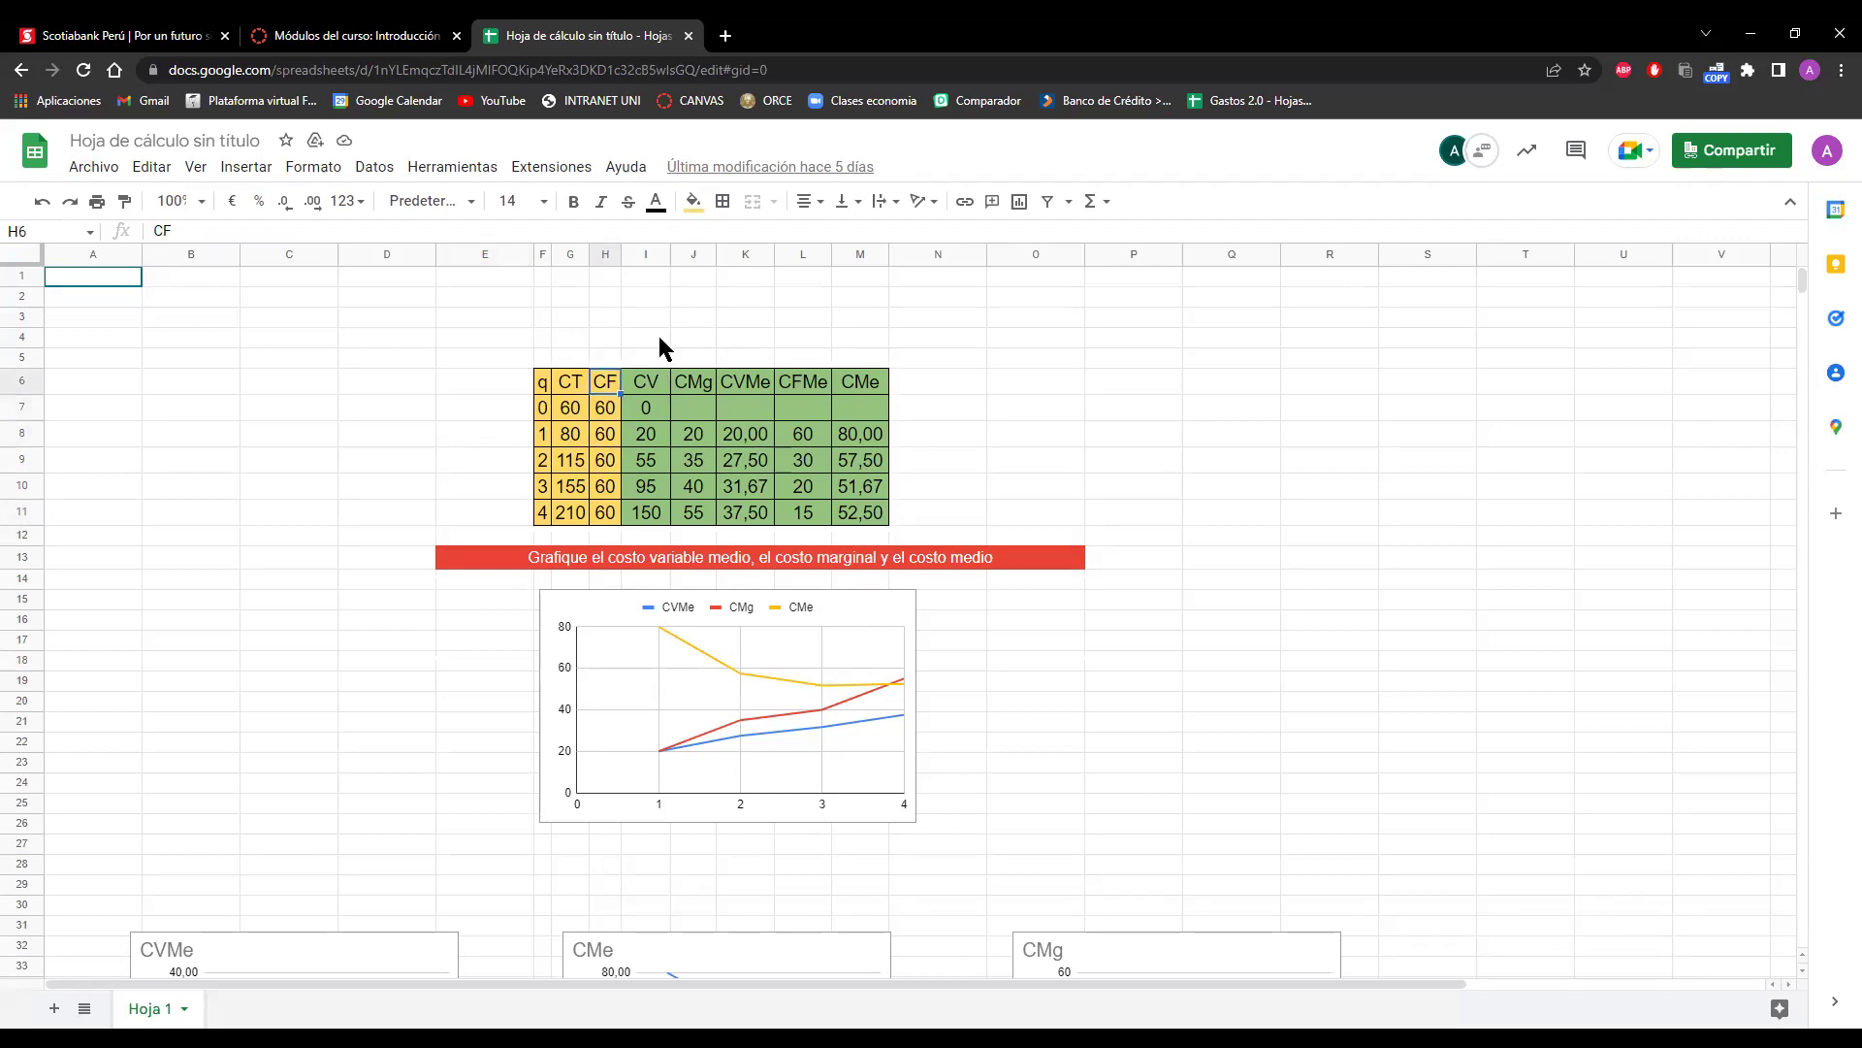
{"action": "left_click", "coordinate": [632, 380]}
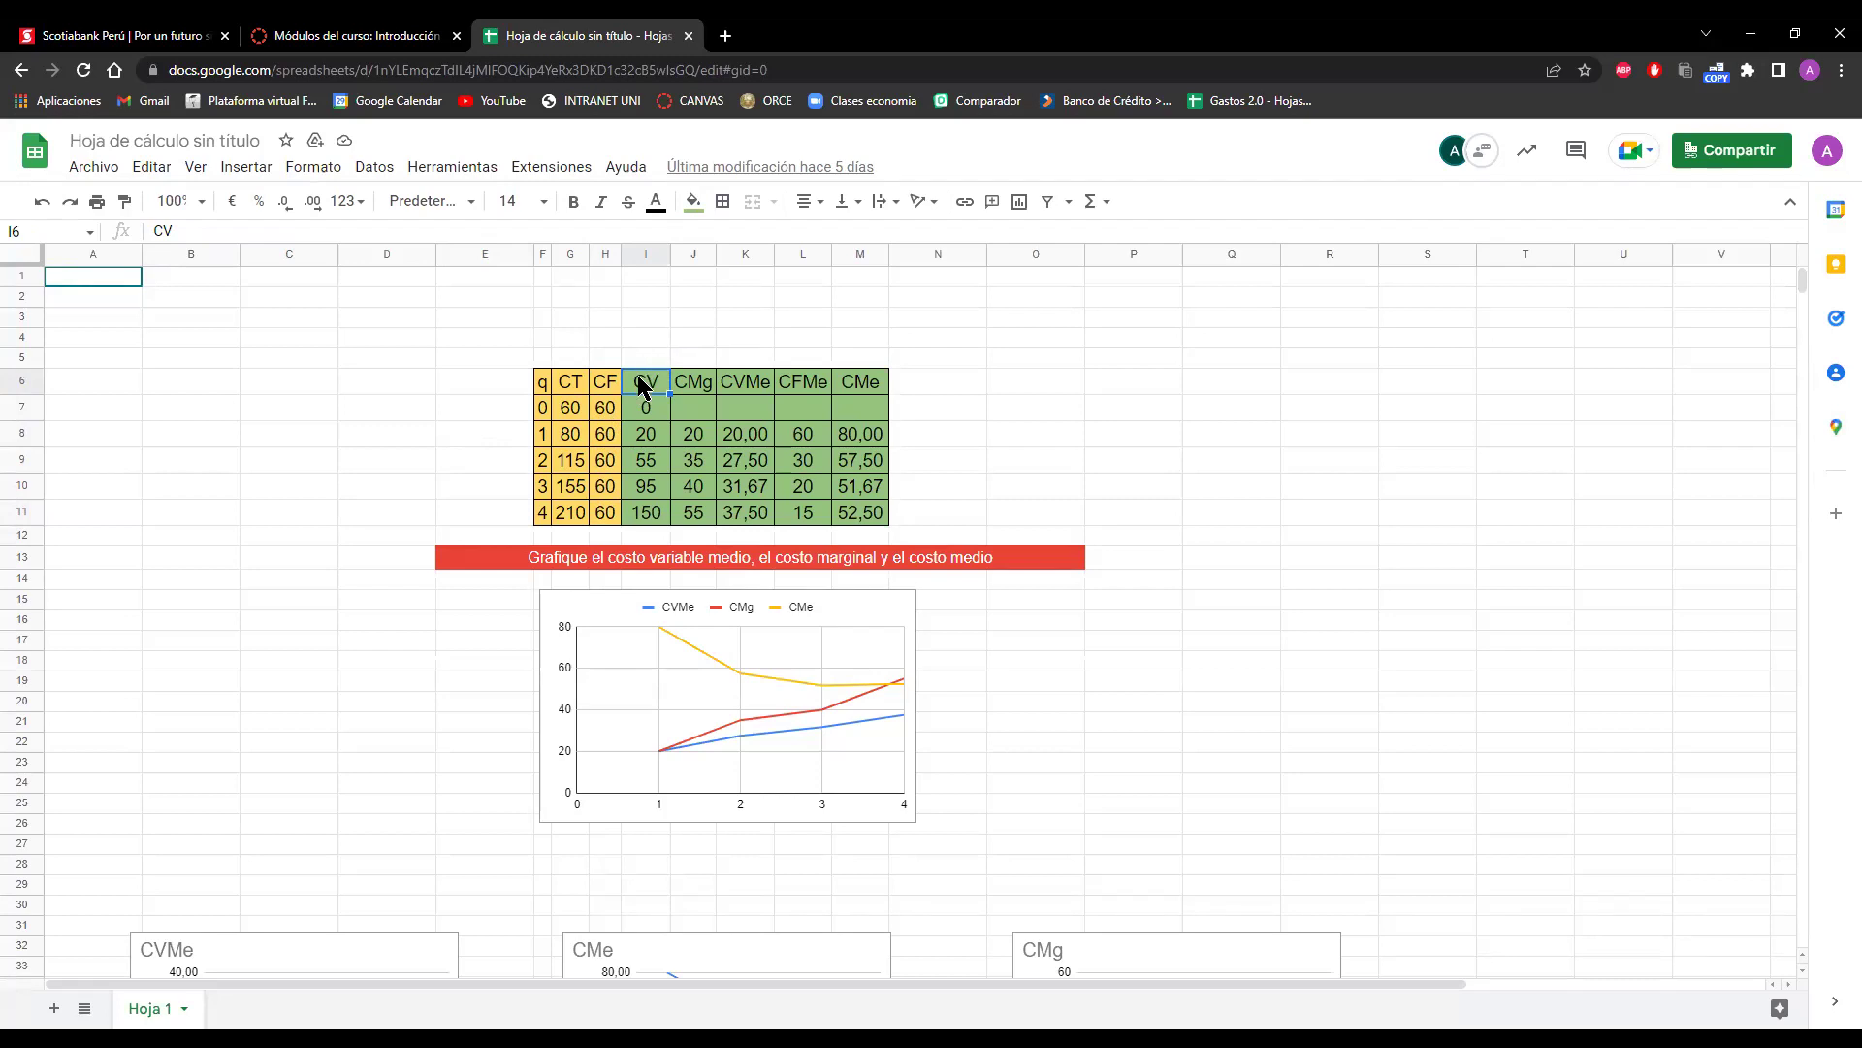
{"action": "left_click", "coordinate": [579, 440]}
{"action": "key", "text": "Right"}
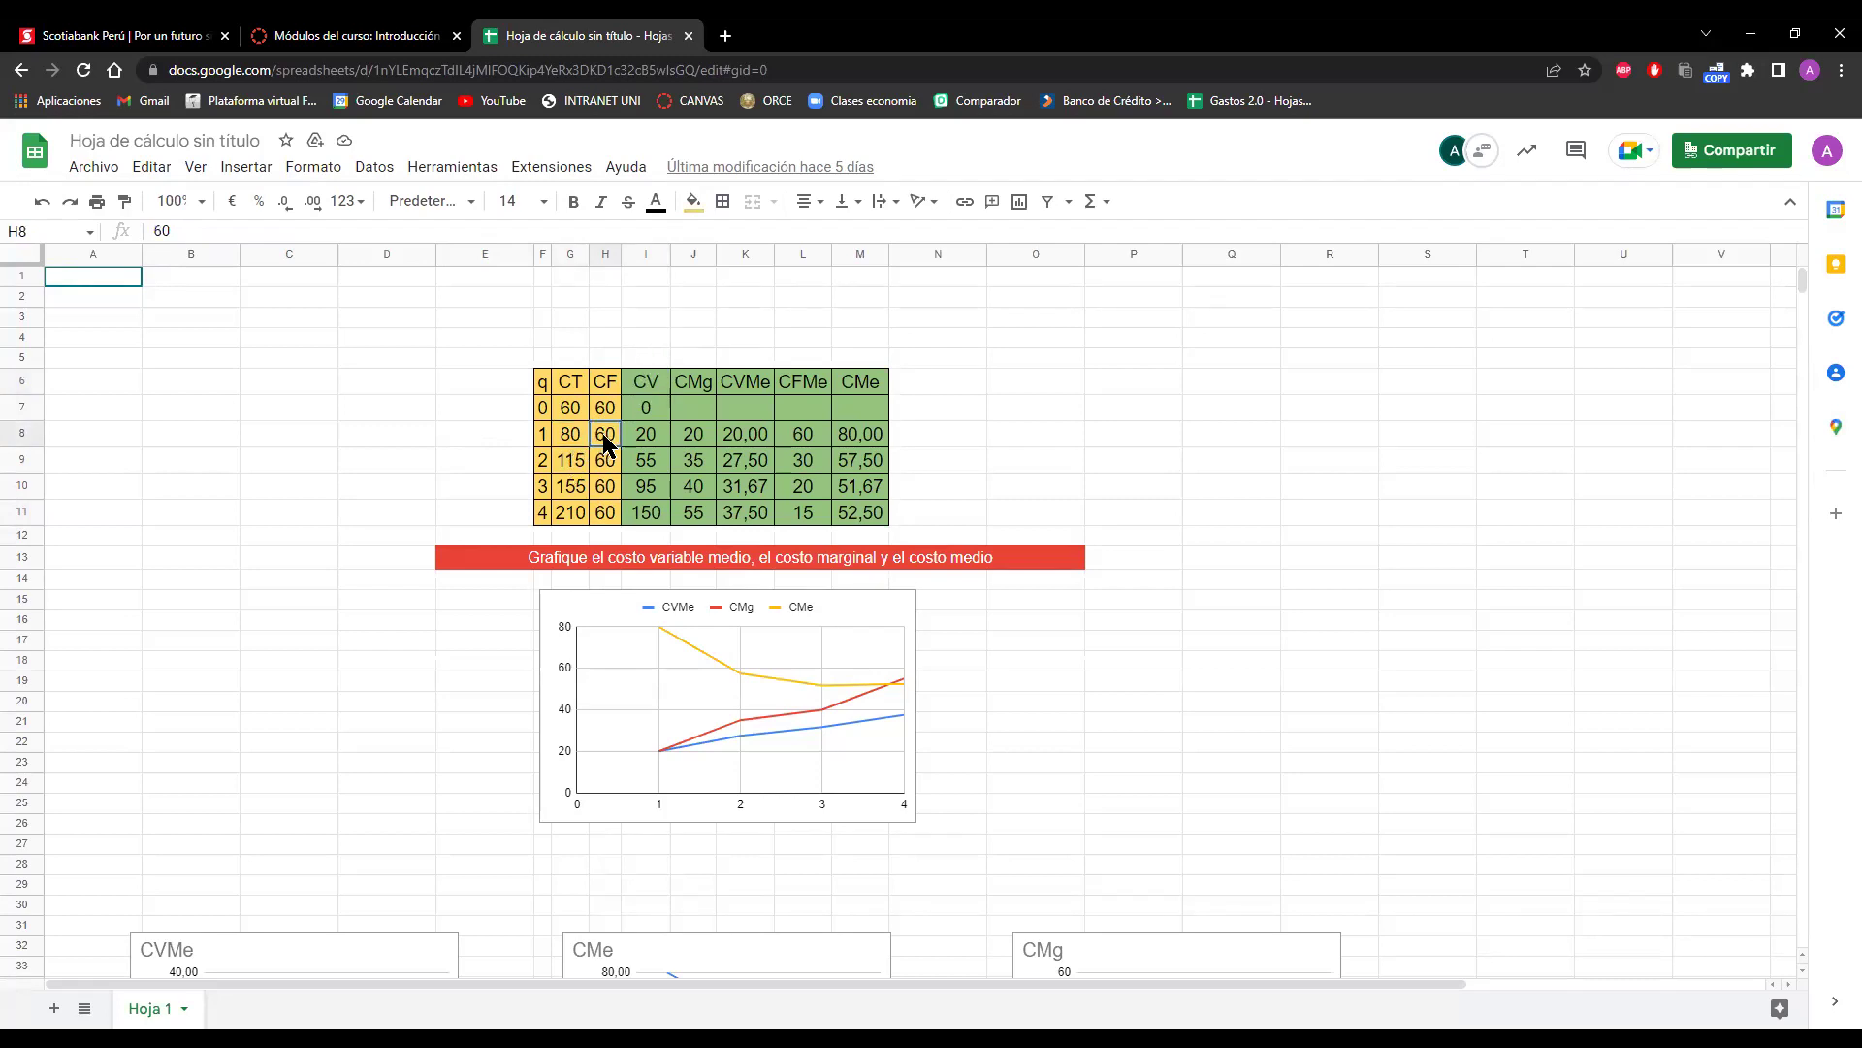
{"action": "left_click", "coordinate": [571, 443]}
{"action": "left_click", "coordinate": [585, 355]}
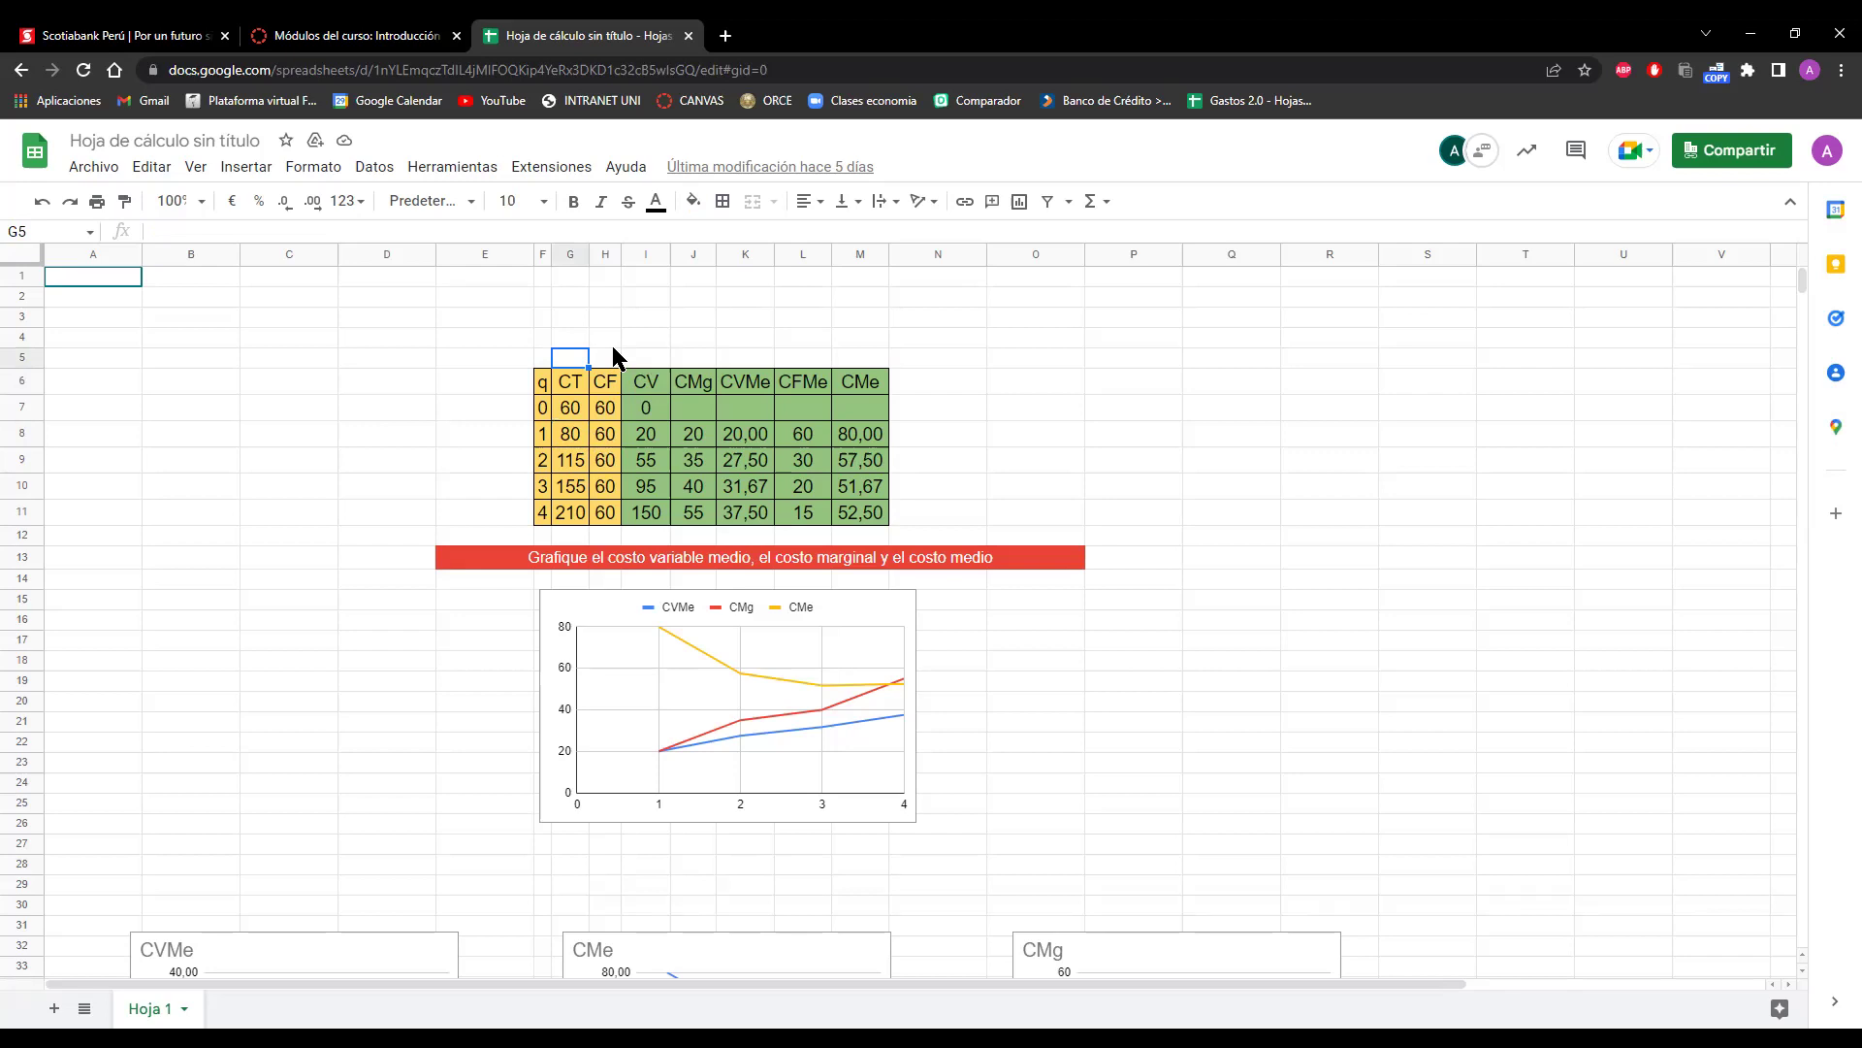
{"action": "left_click", "coordinate": [576, 427]}
{"action": "left_click", "coordinate": [601, 441]}
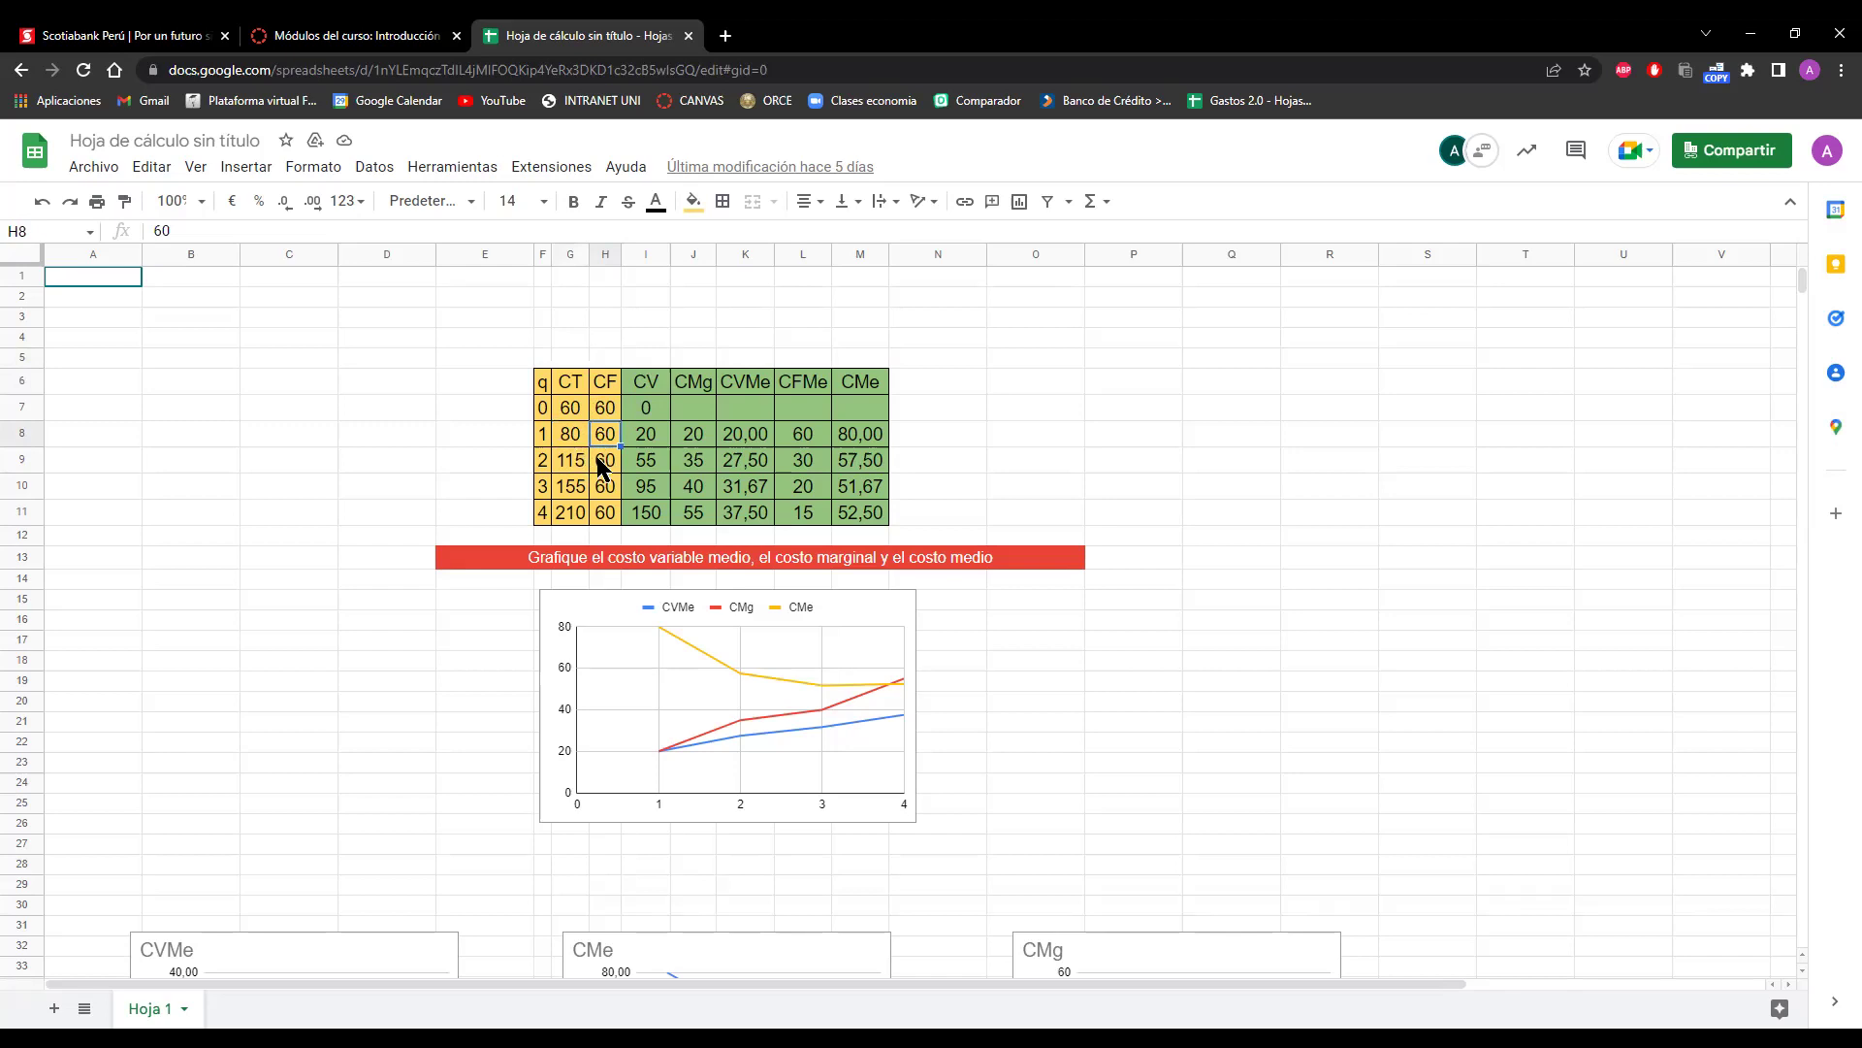
{"action": "left_click", "coordinate": [577, 468]}
{"action": "left_click", "coordinate": [569, 490]}
{"action": "left_click", "coordinate": [605, 511]}
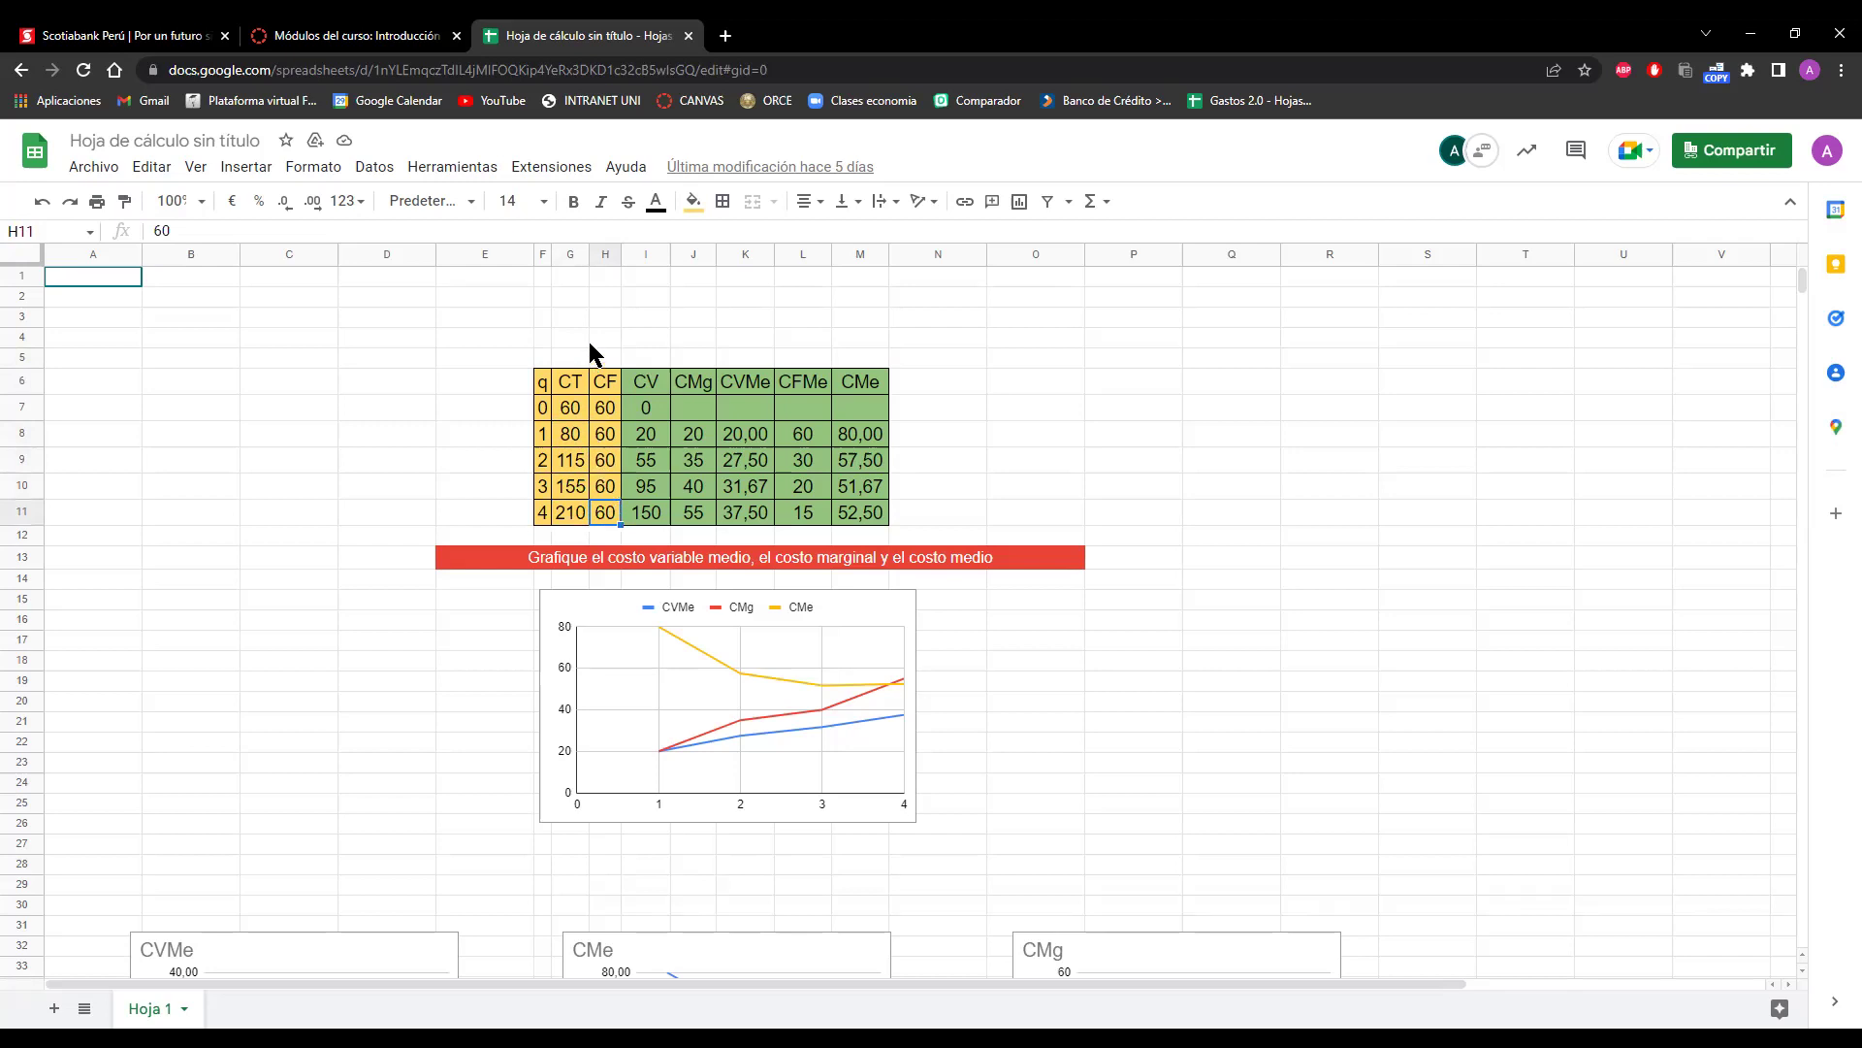
Step: Compare the CMg column with the differences between consecutive total costs in the CT column
{"action": "left_click", "coordinate": [695, 384]}
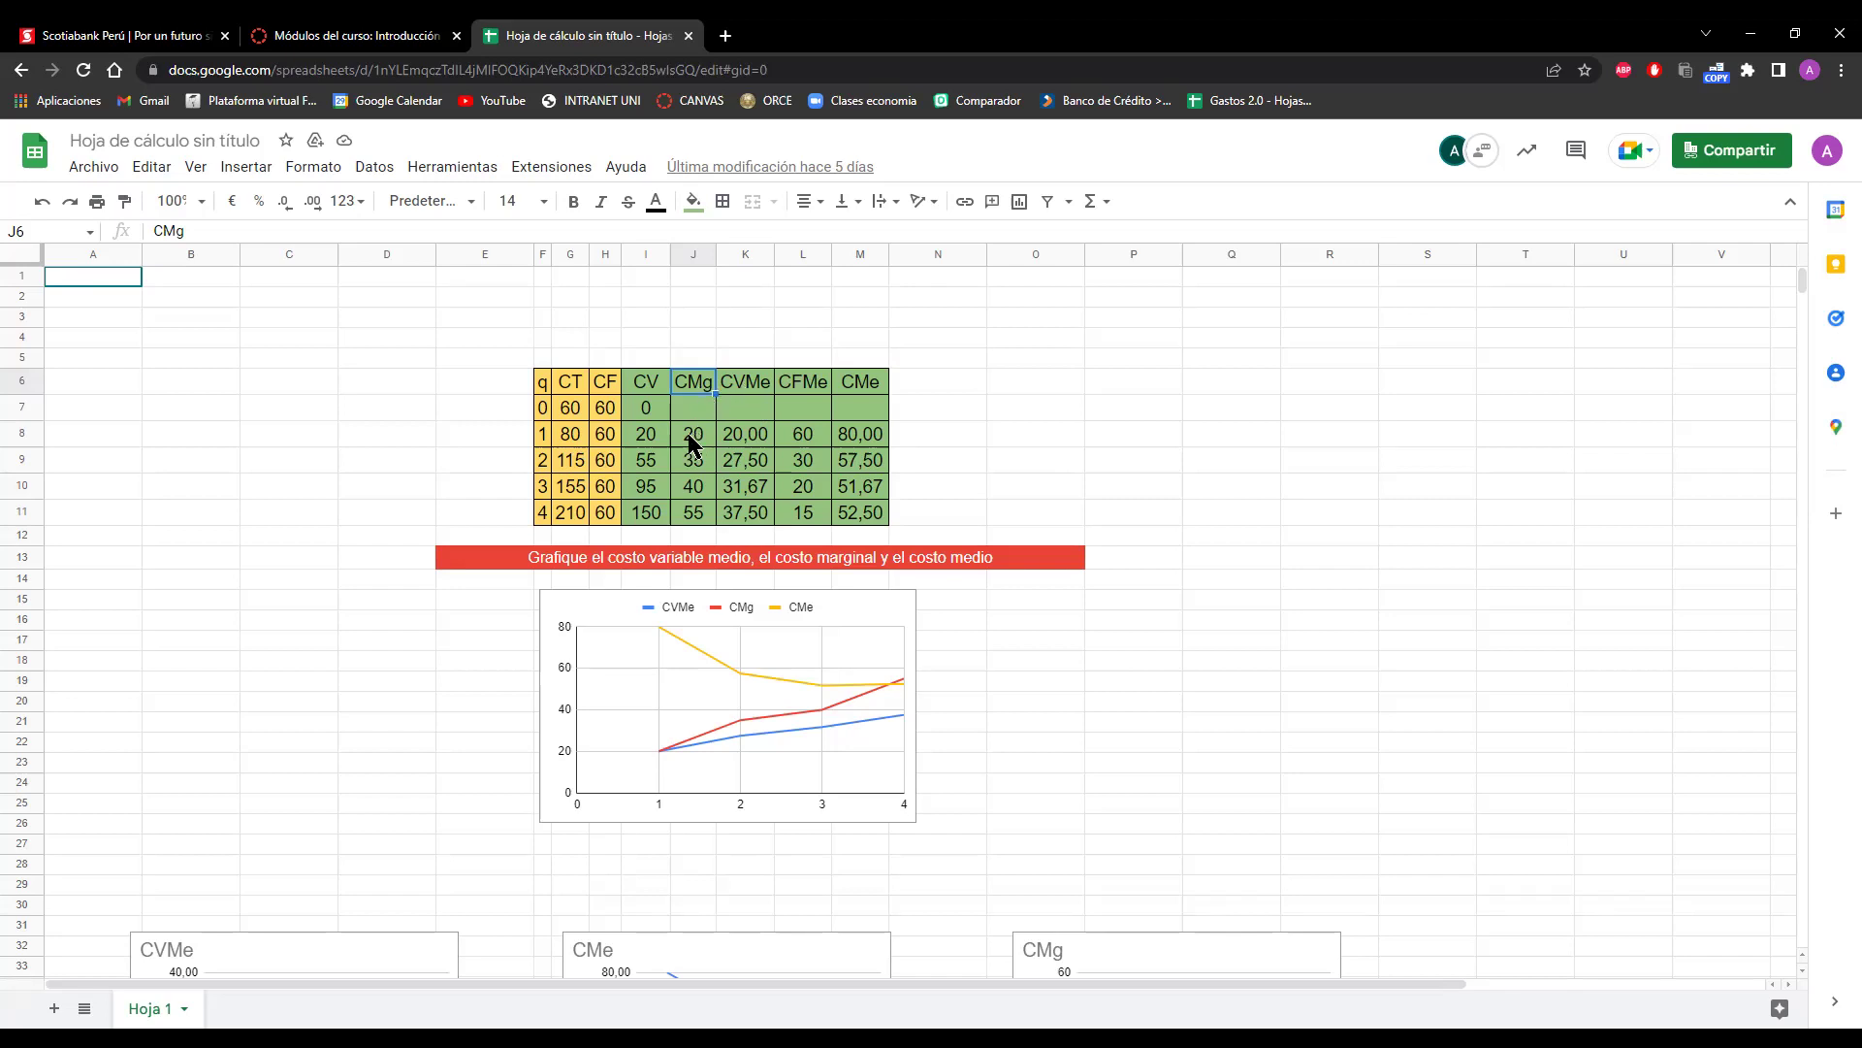
{"action": "left_click", "coordinate": [572, 442]}
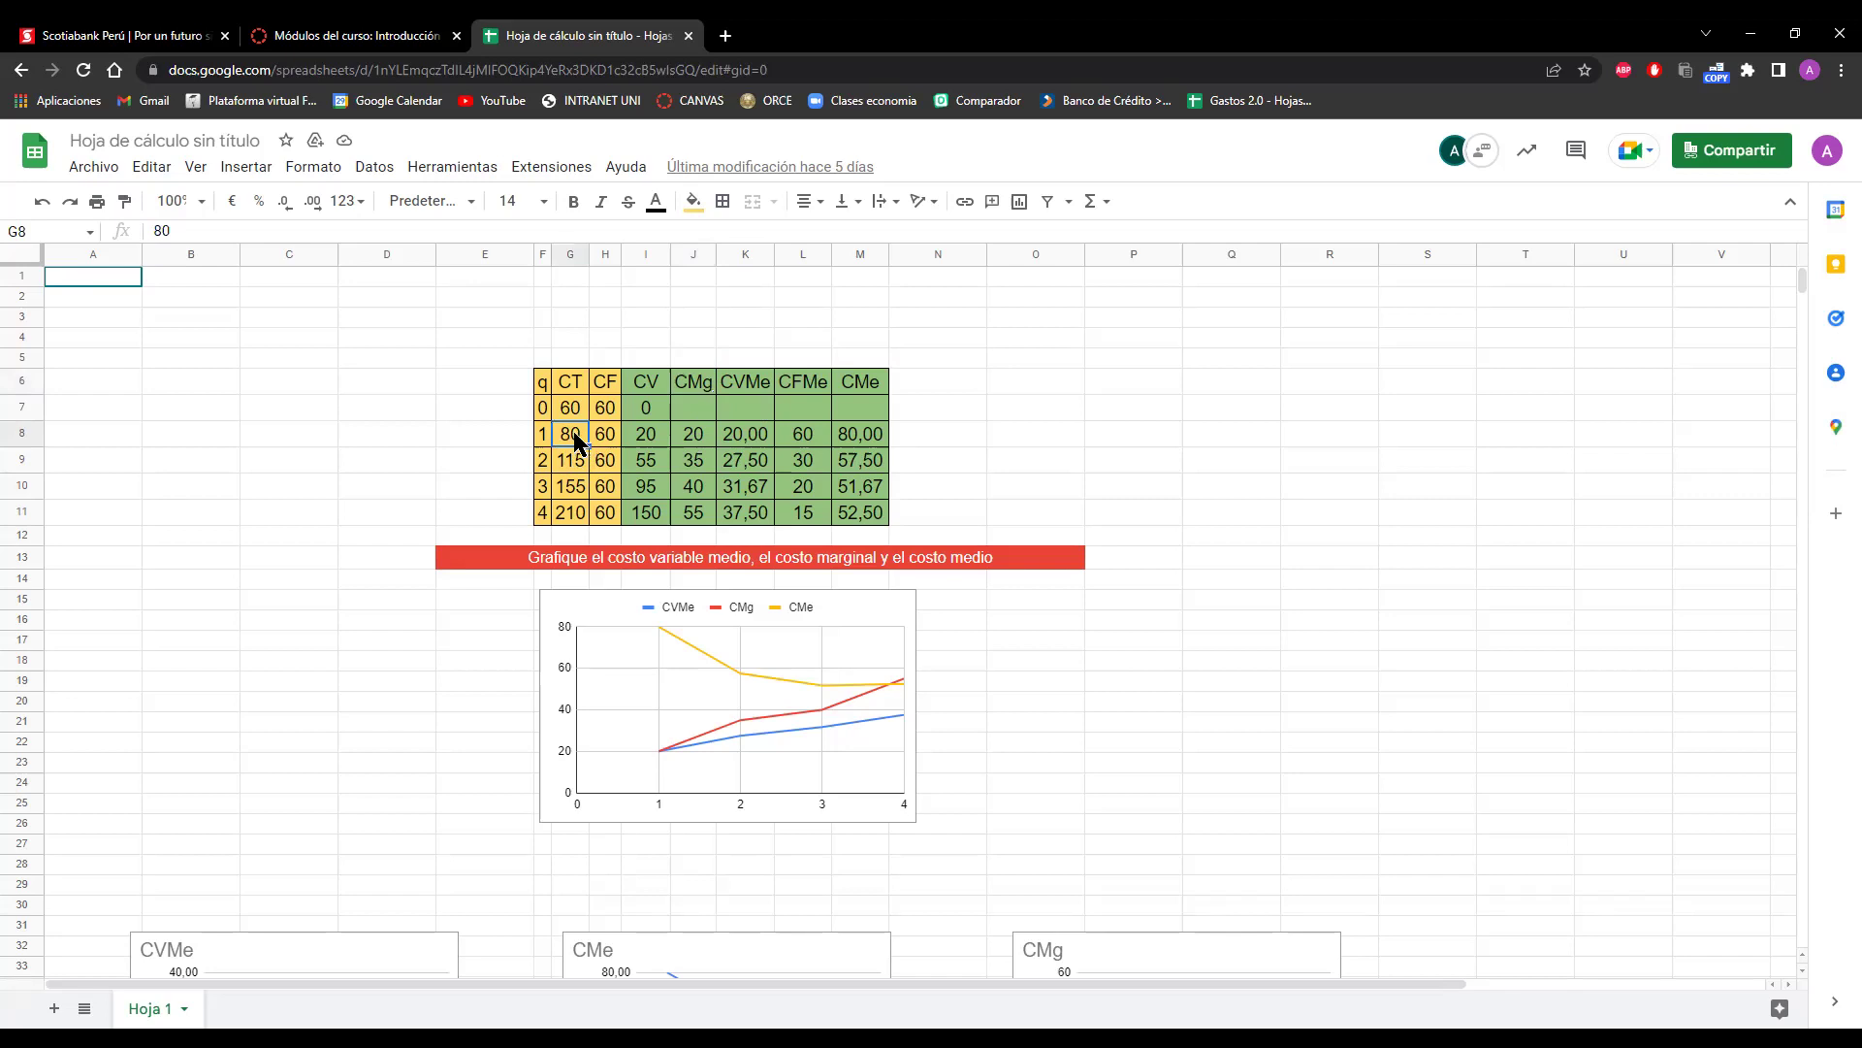
{"action": "left_click", "coordinate": [573, 412]}
{"action": "left_click", "coordinate": [574, 450]}
{"action": "left_click", "coordinate": [572, 436]}
{"action": "left_click", "coordinate": [574, 485]}
{"action": "left_click", "coordinate": [574, 464]}
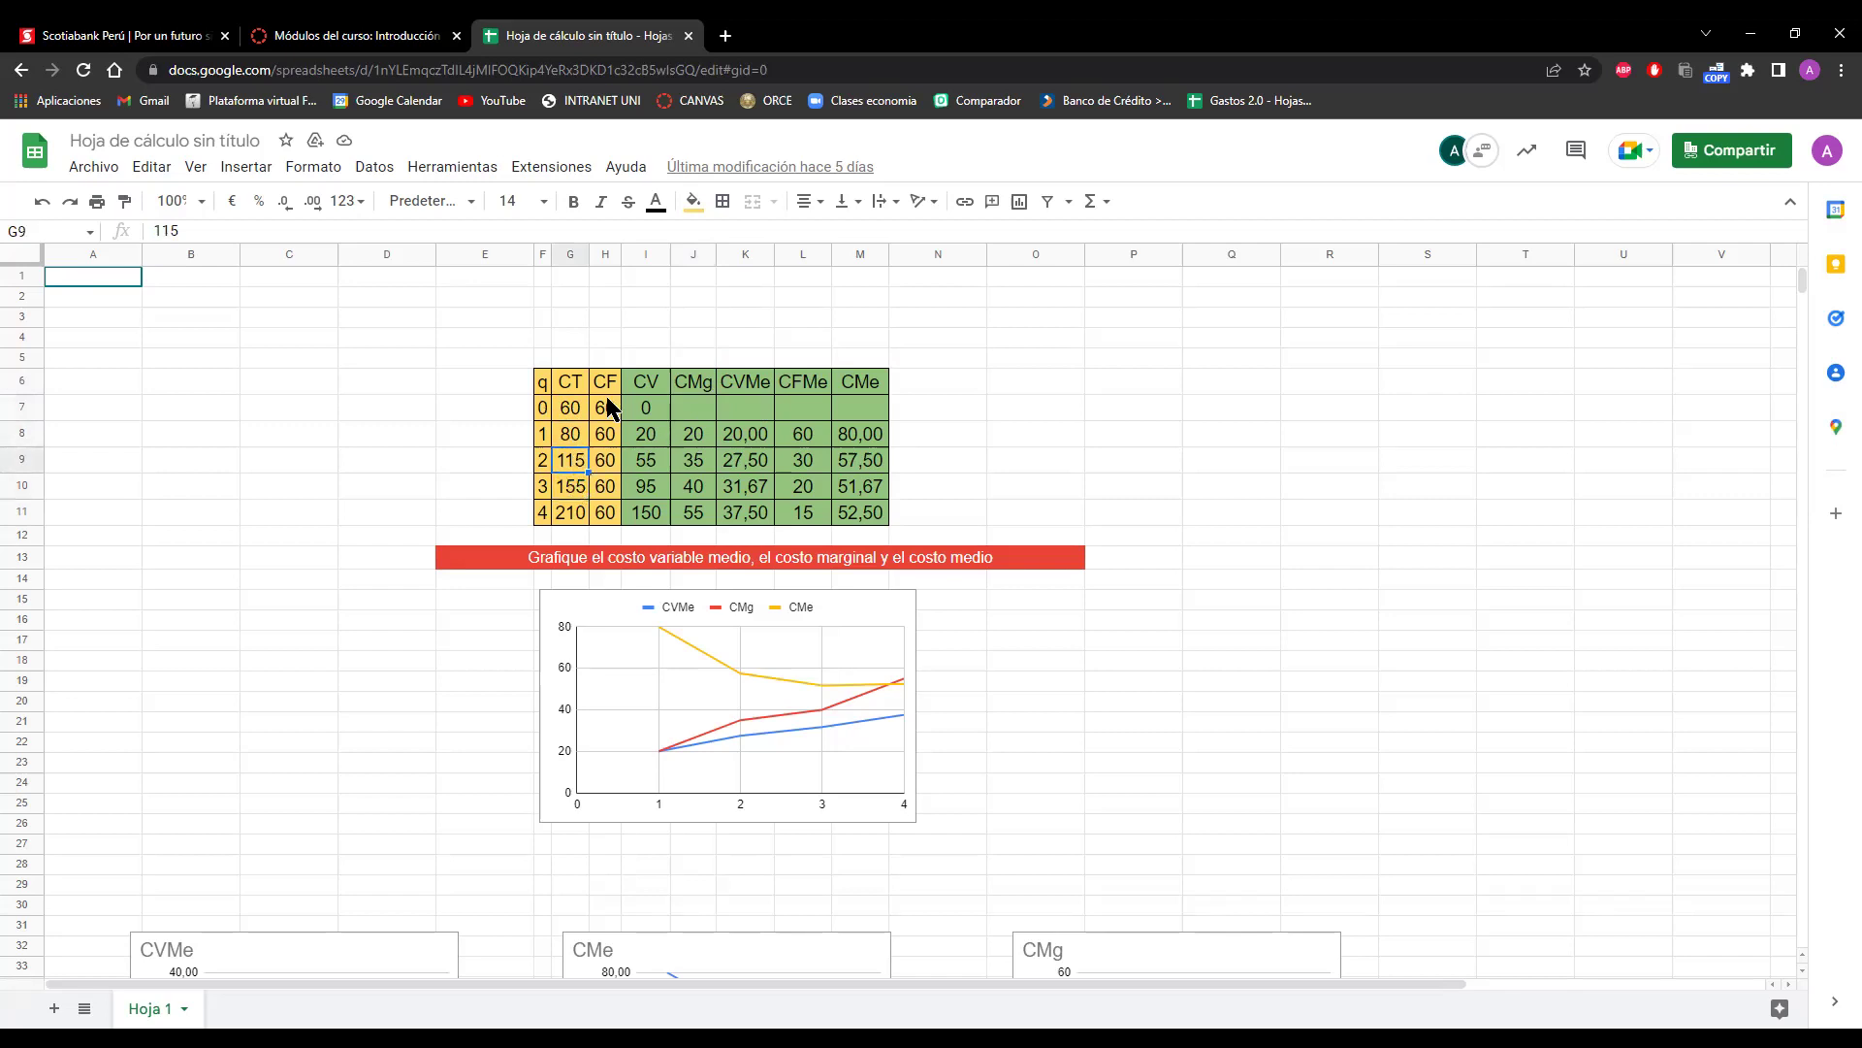
Step: Review the CVMe, CFMe and CMe columns against the total, fixed and variable costs for q = 1
{"action": "left_click", "coordinate": [736, 380]}
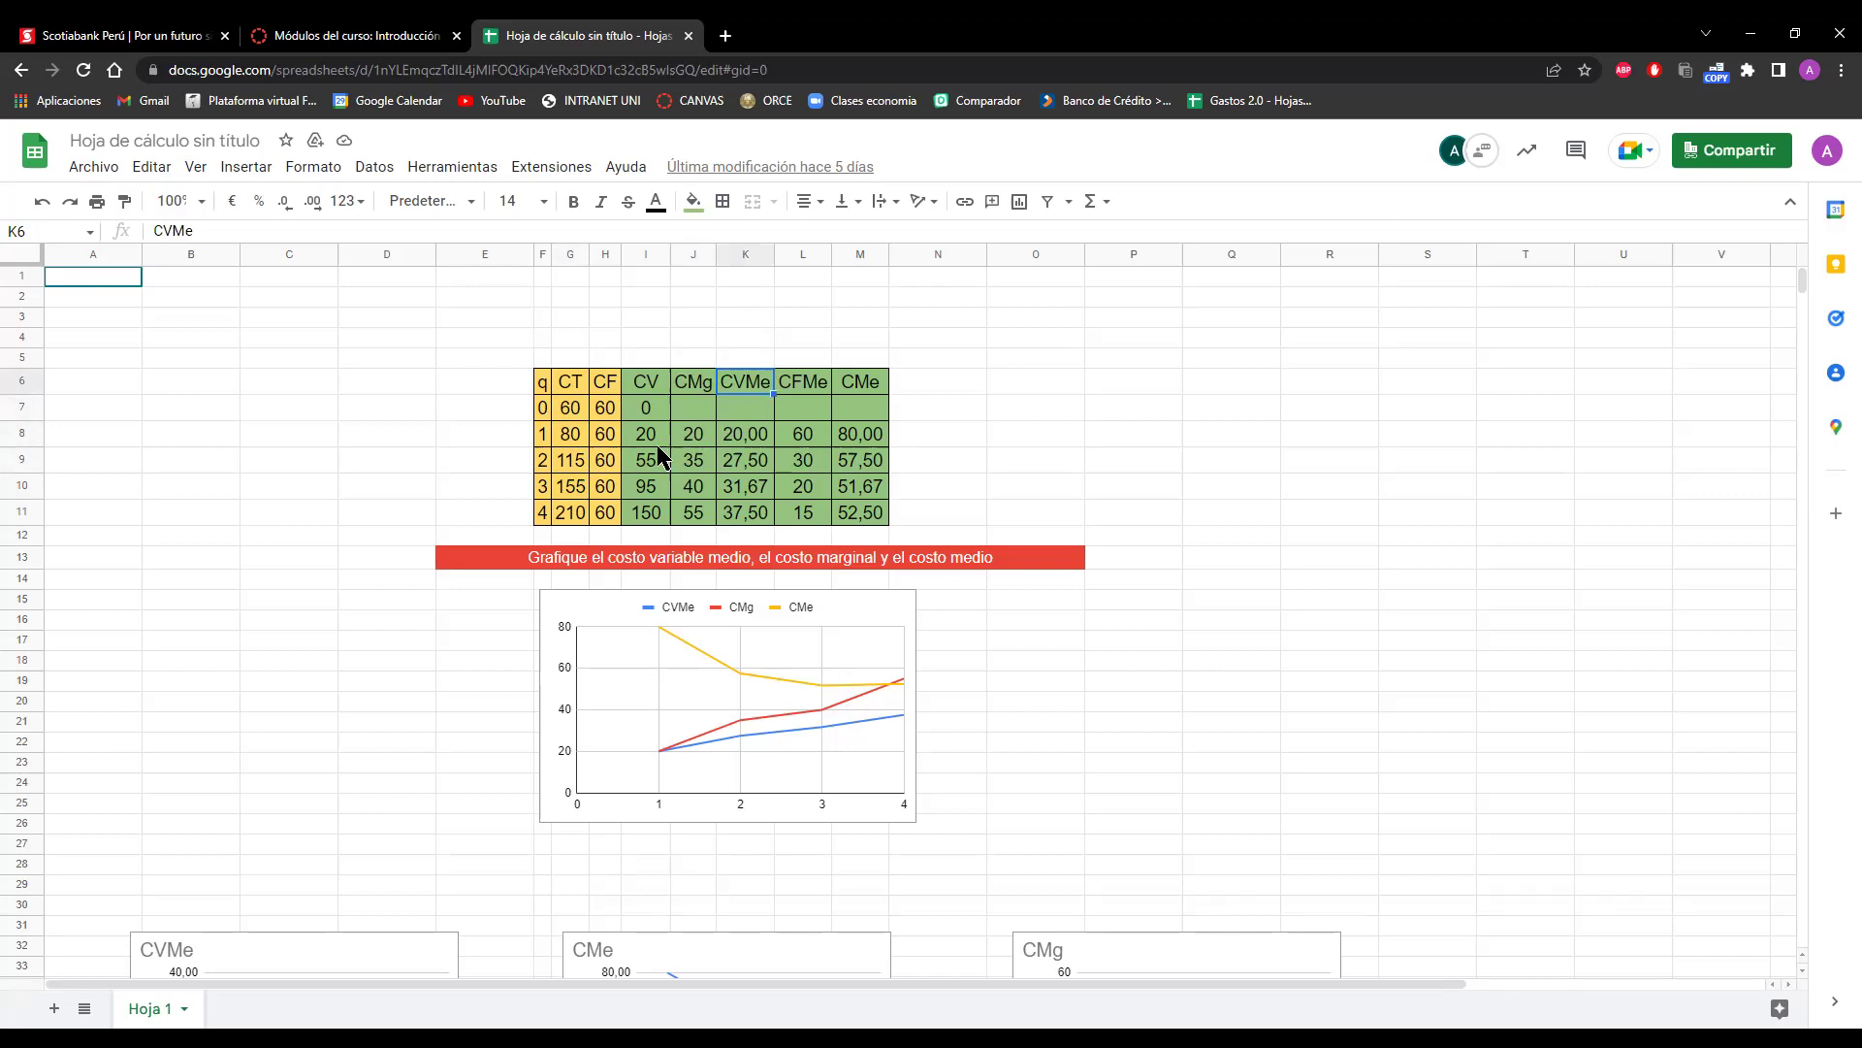
{"action": "left_click", "coordinate": [569, 440]}
{"action": "left_click", "coordinate": [608, 438]}
{"action": "left_click", "coordinate": [632, 438]}
{"action": "left_click", "coordinate": [815, 380]}
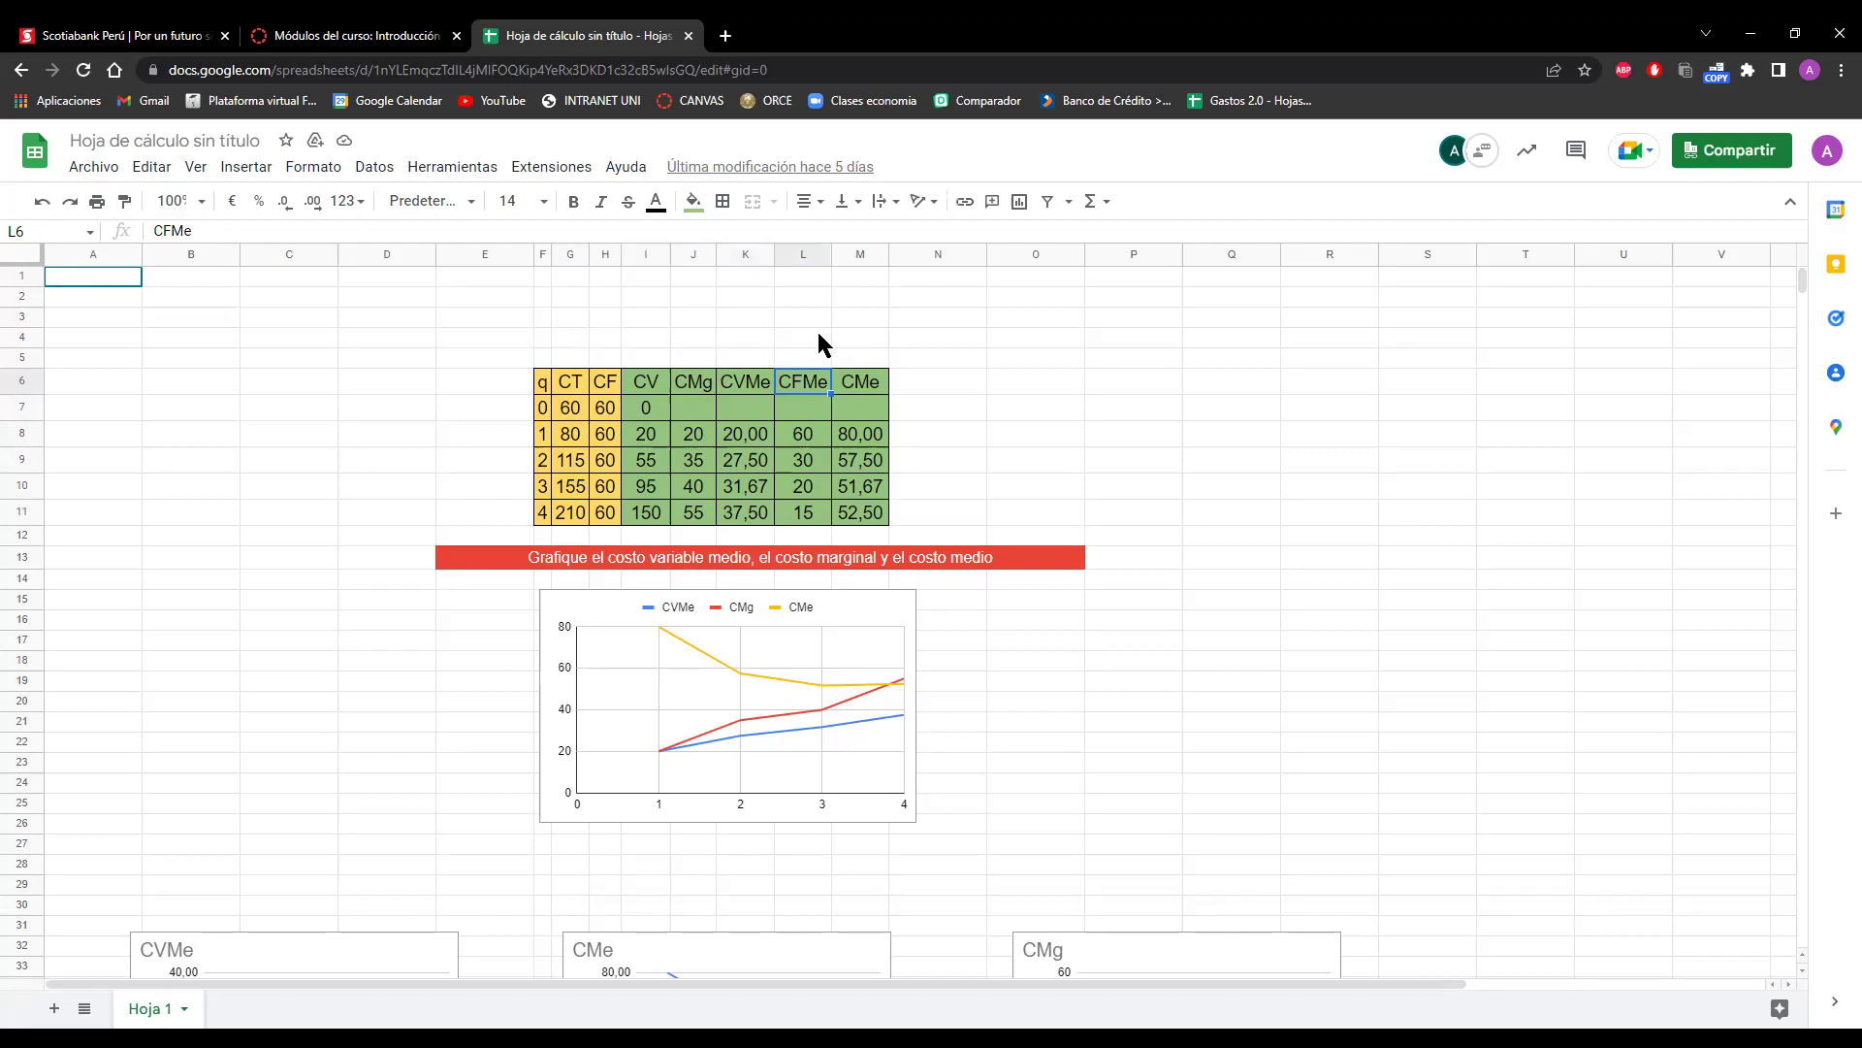
{"action": "left_click", "coordinate": [853, 388]}
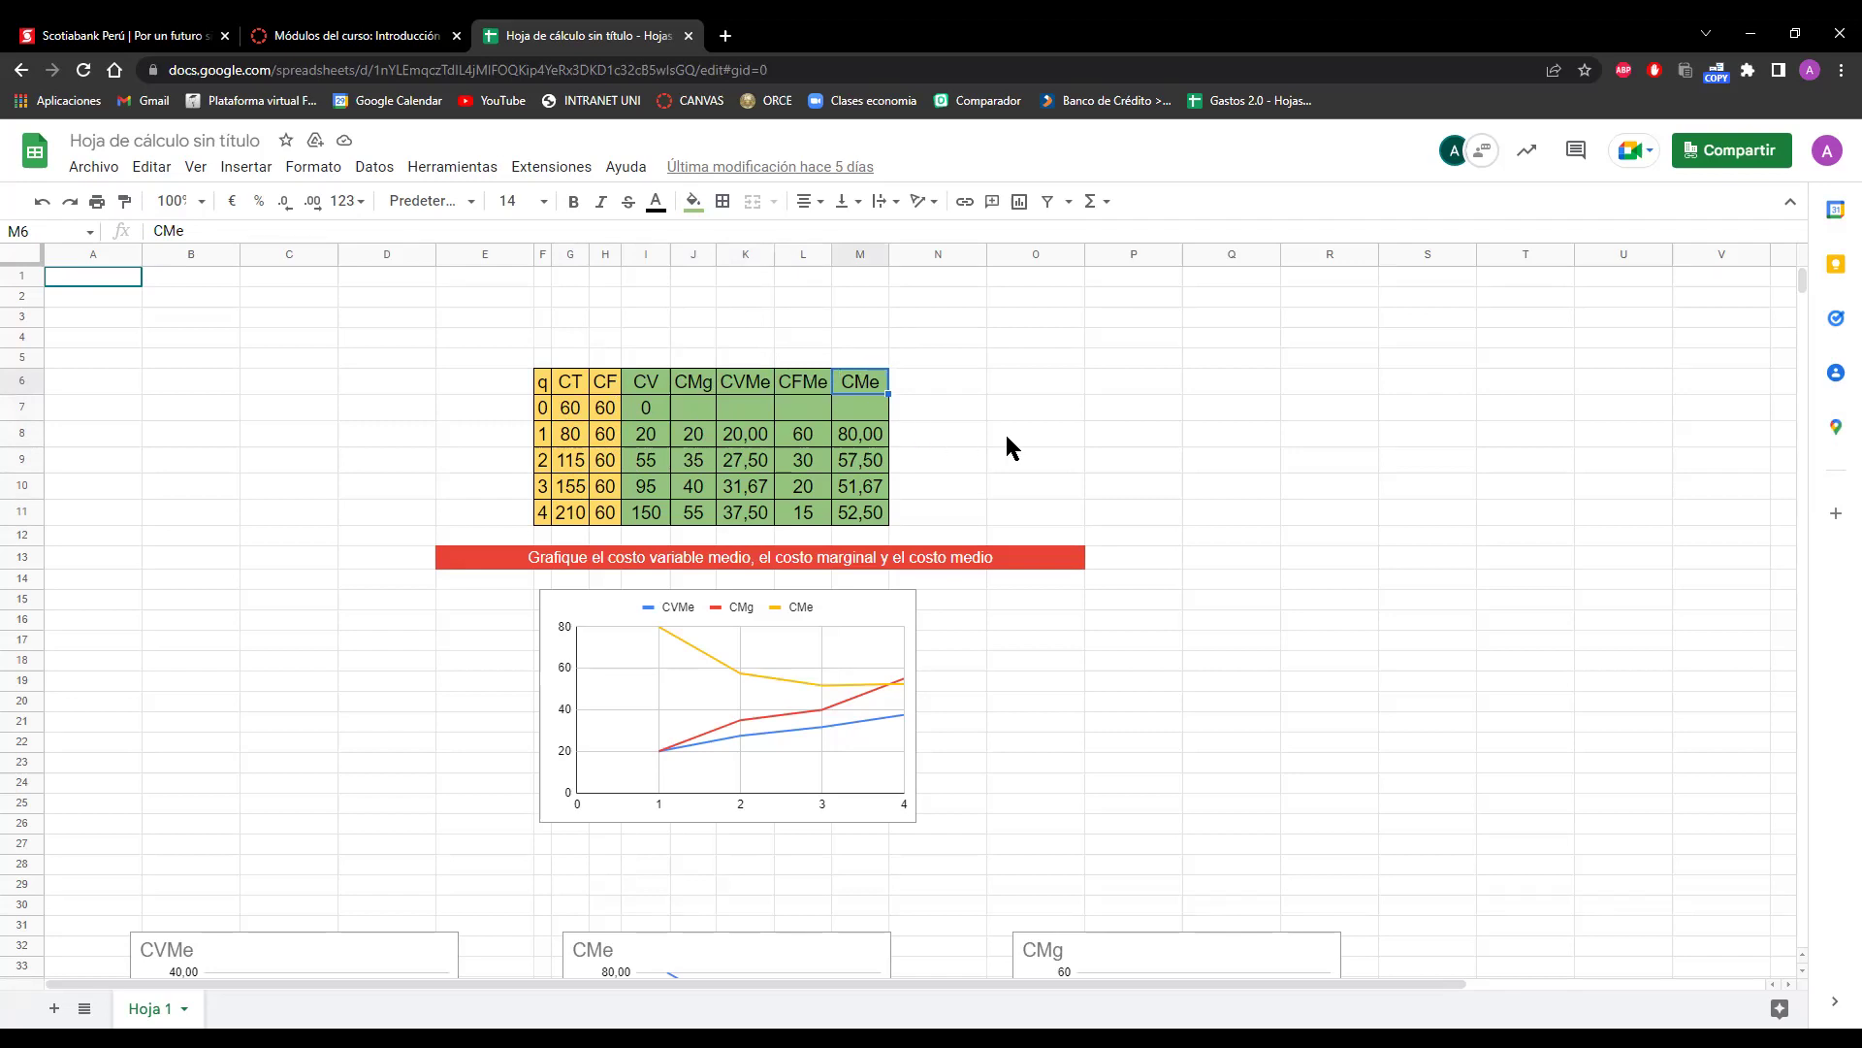
Step: Examine the combined cost chart and the separate CVMe, CMe and CMg charts below the table
{"action": "scroll", "coordinate": [1009, 444], "scroll_direction": "down", "scroll_amount": 1}
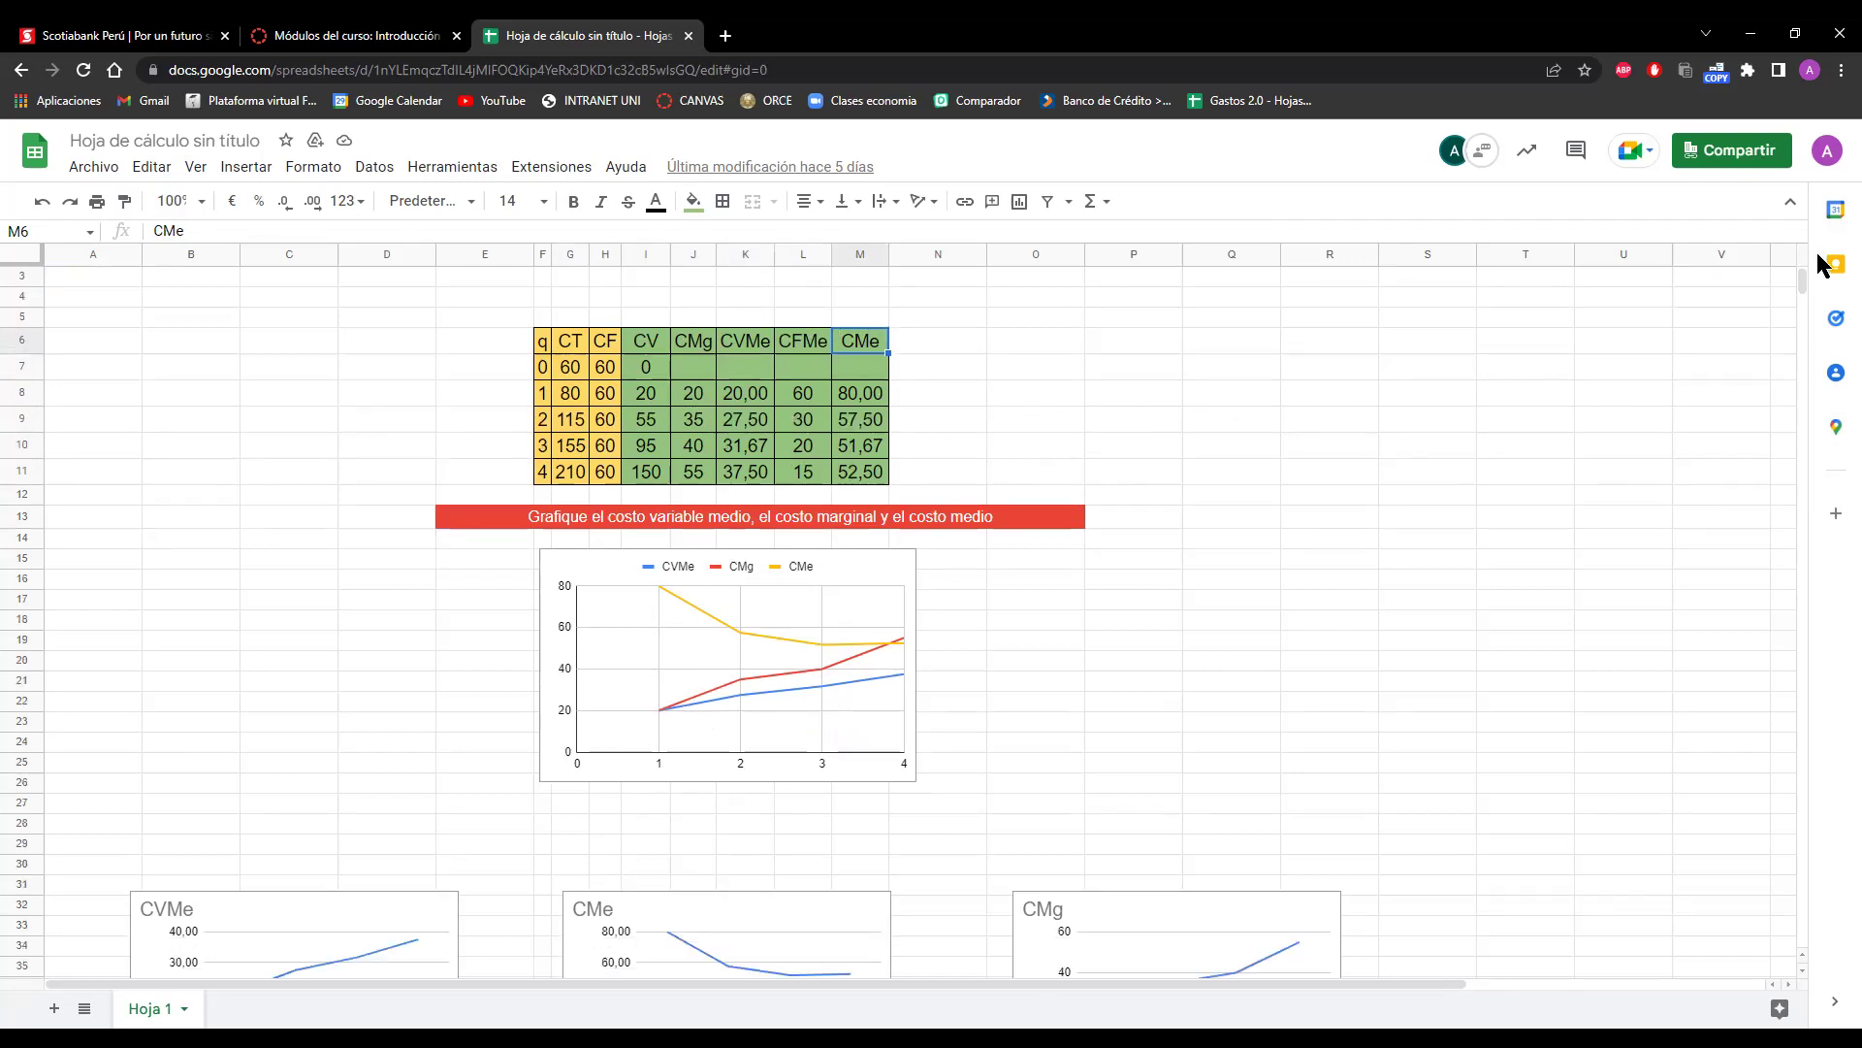
{"action": "left_click_drag", "start_coordinate": [1803, 277], "coordinate": [1801, 283]}
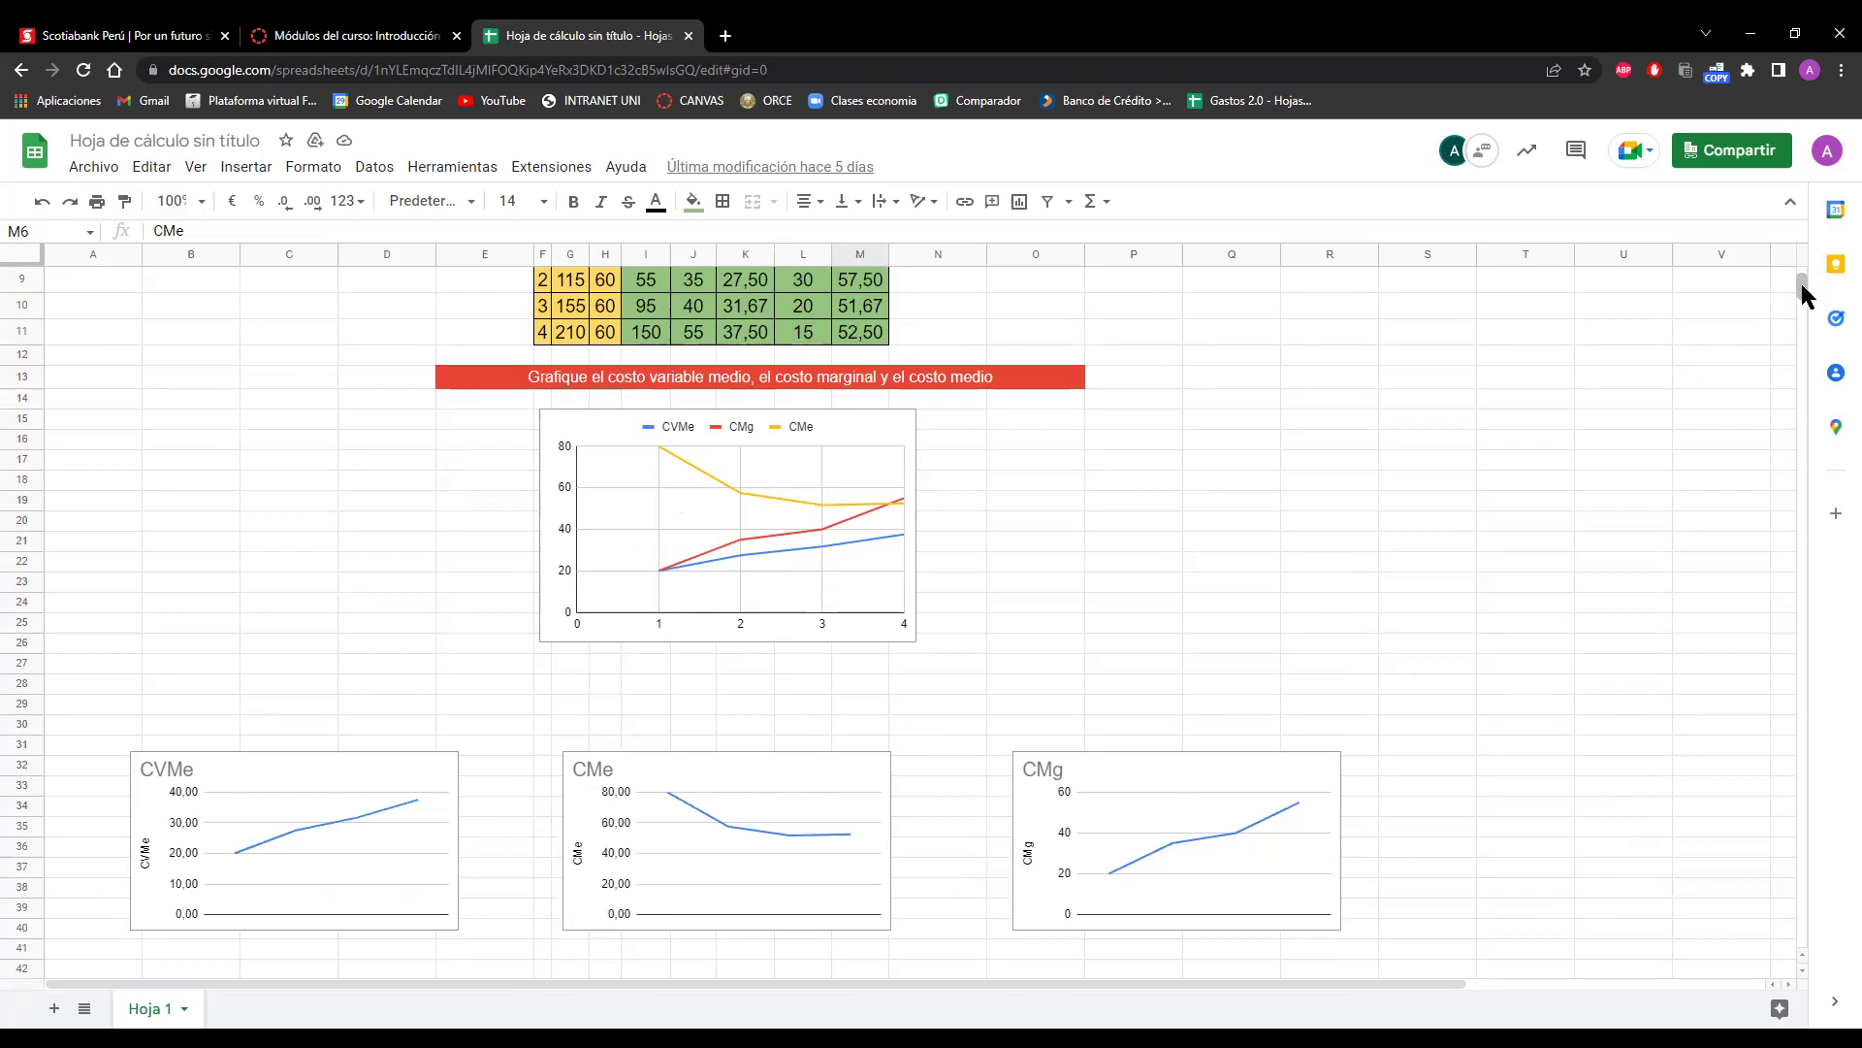
{"action": "left_click_drag", "start_coordinate": [1802, 293], "coordinate": [1806, 289]}
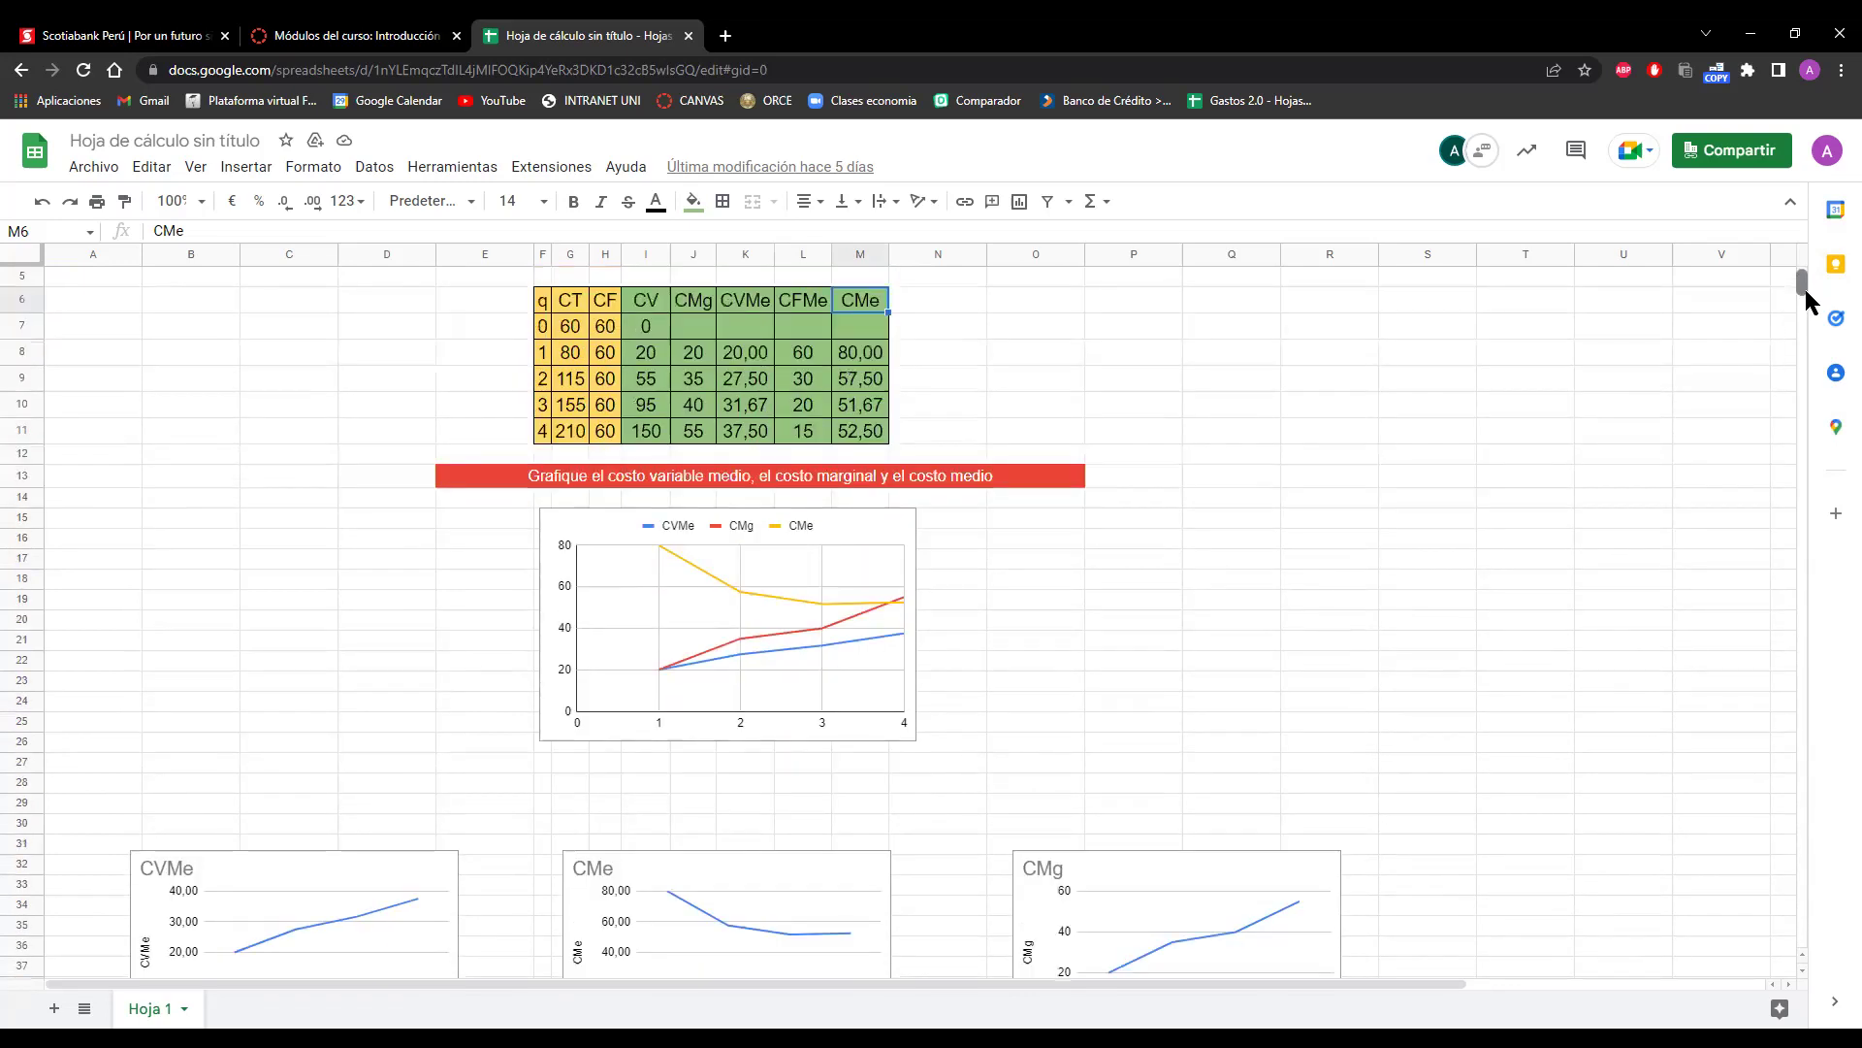
{"action": "scroll", "coordinate": [1247, 587], "scroll_direction": "up", "scroll_amount": 2}
{"action": "left_click", "coordinate": [1247, 587]}
{"action": "left_click", "coordinate": [1226, 557]}
{"action": "scroll", "coordinate": [988, 642], "scroll_direction": "down", "scroll_amount": 1}
{"action": "scroll", "coordinate": [987, 642], "scroll_direction": "up", "scroll_amount": 1}
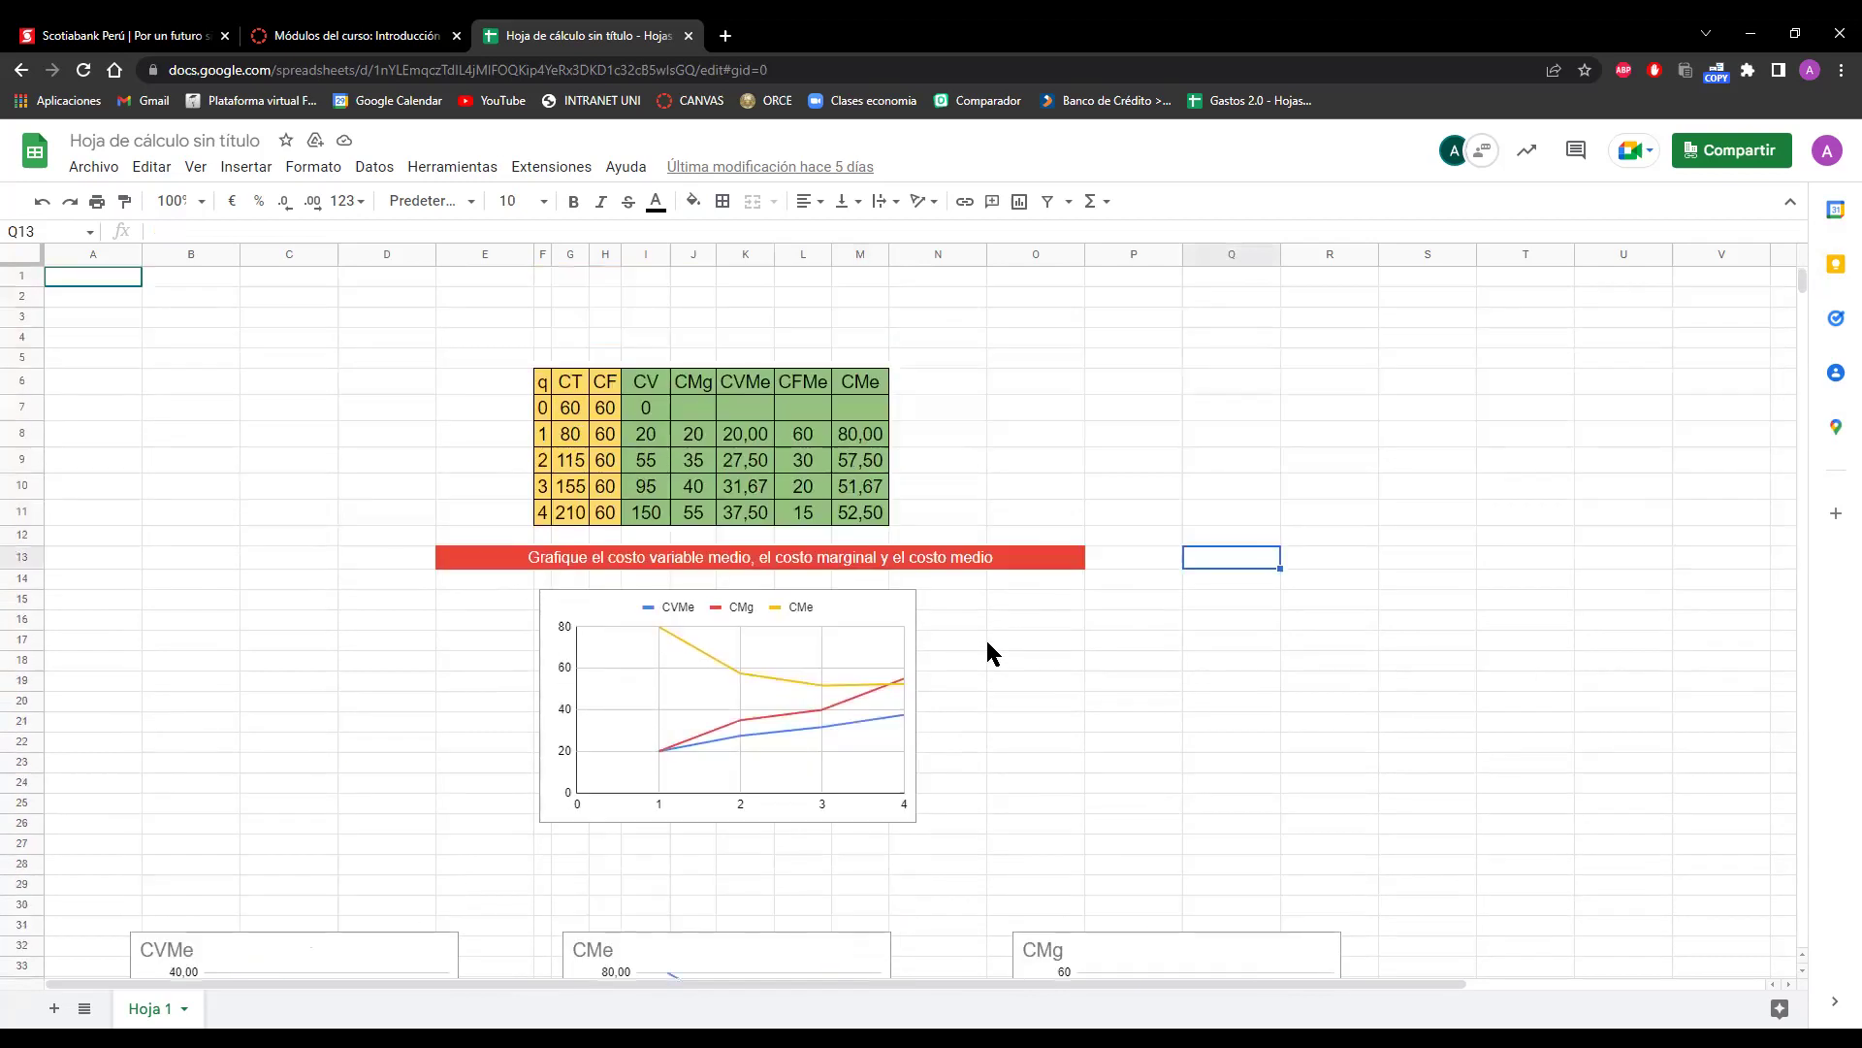
Step: Replace the CV value in the q = 0 row (cell I7) with a hyphen
{"action": "left_click", "coordinate": [407, 361]}
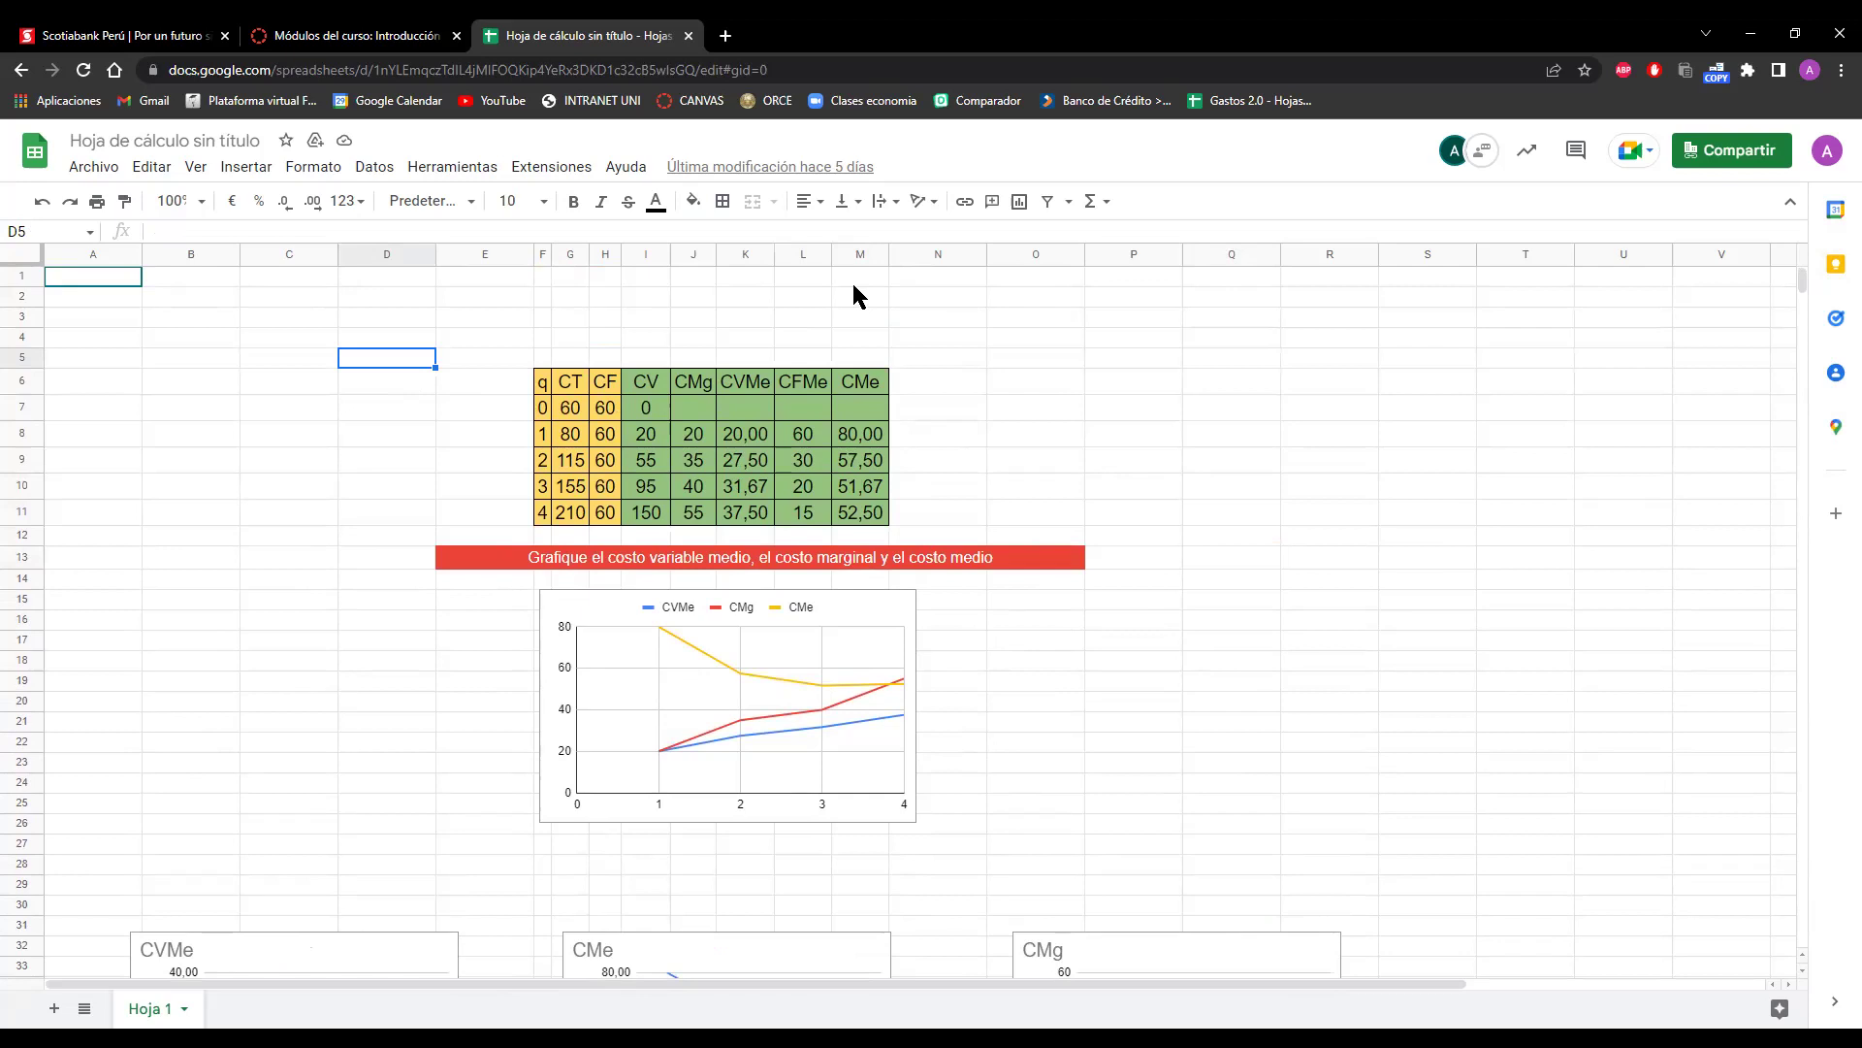
{"action": "left_click", "coordinate": [650, 402]}
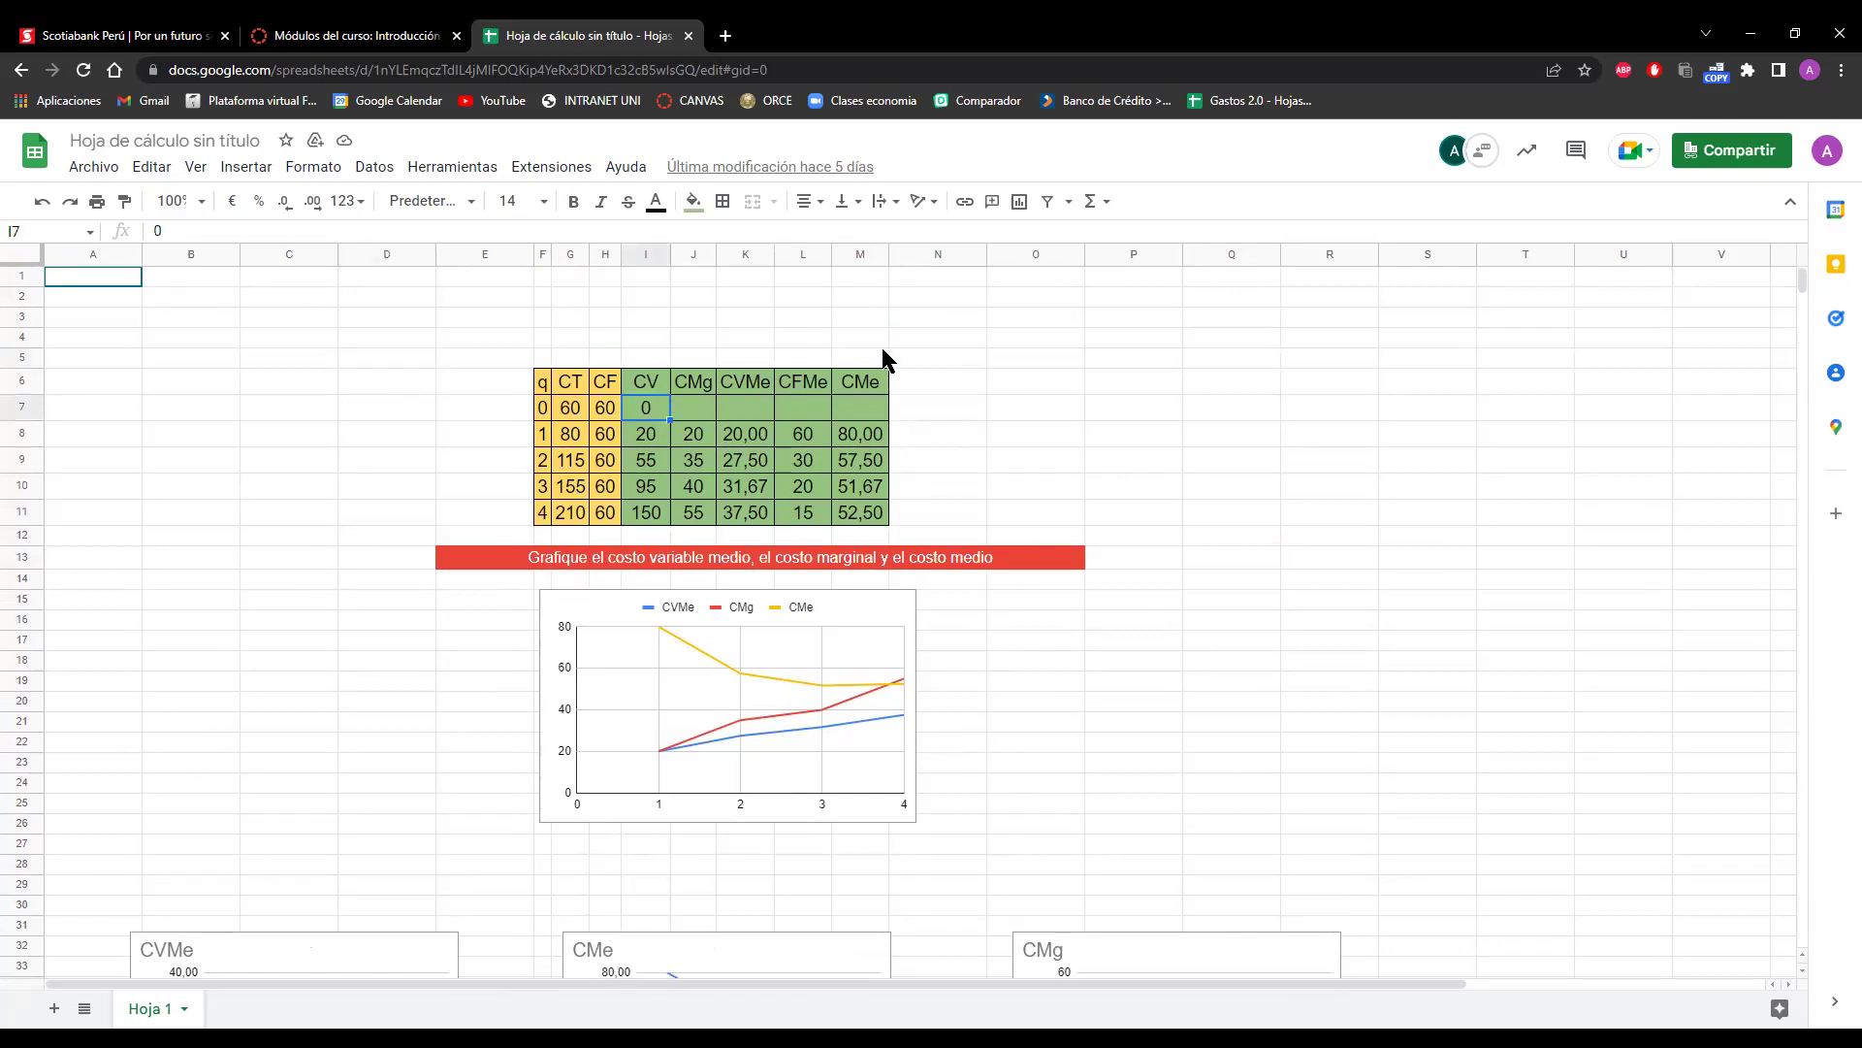
{"action": "left_click", "coordinate": [735, 340]}
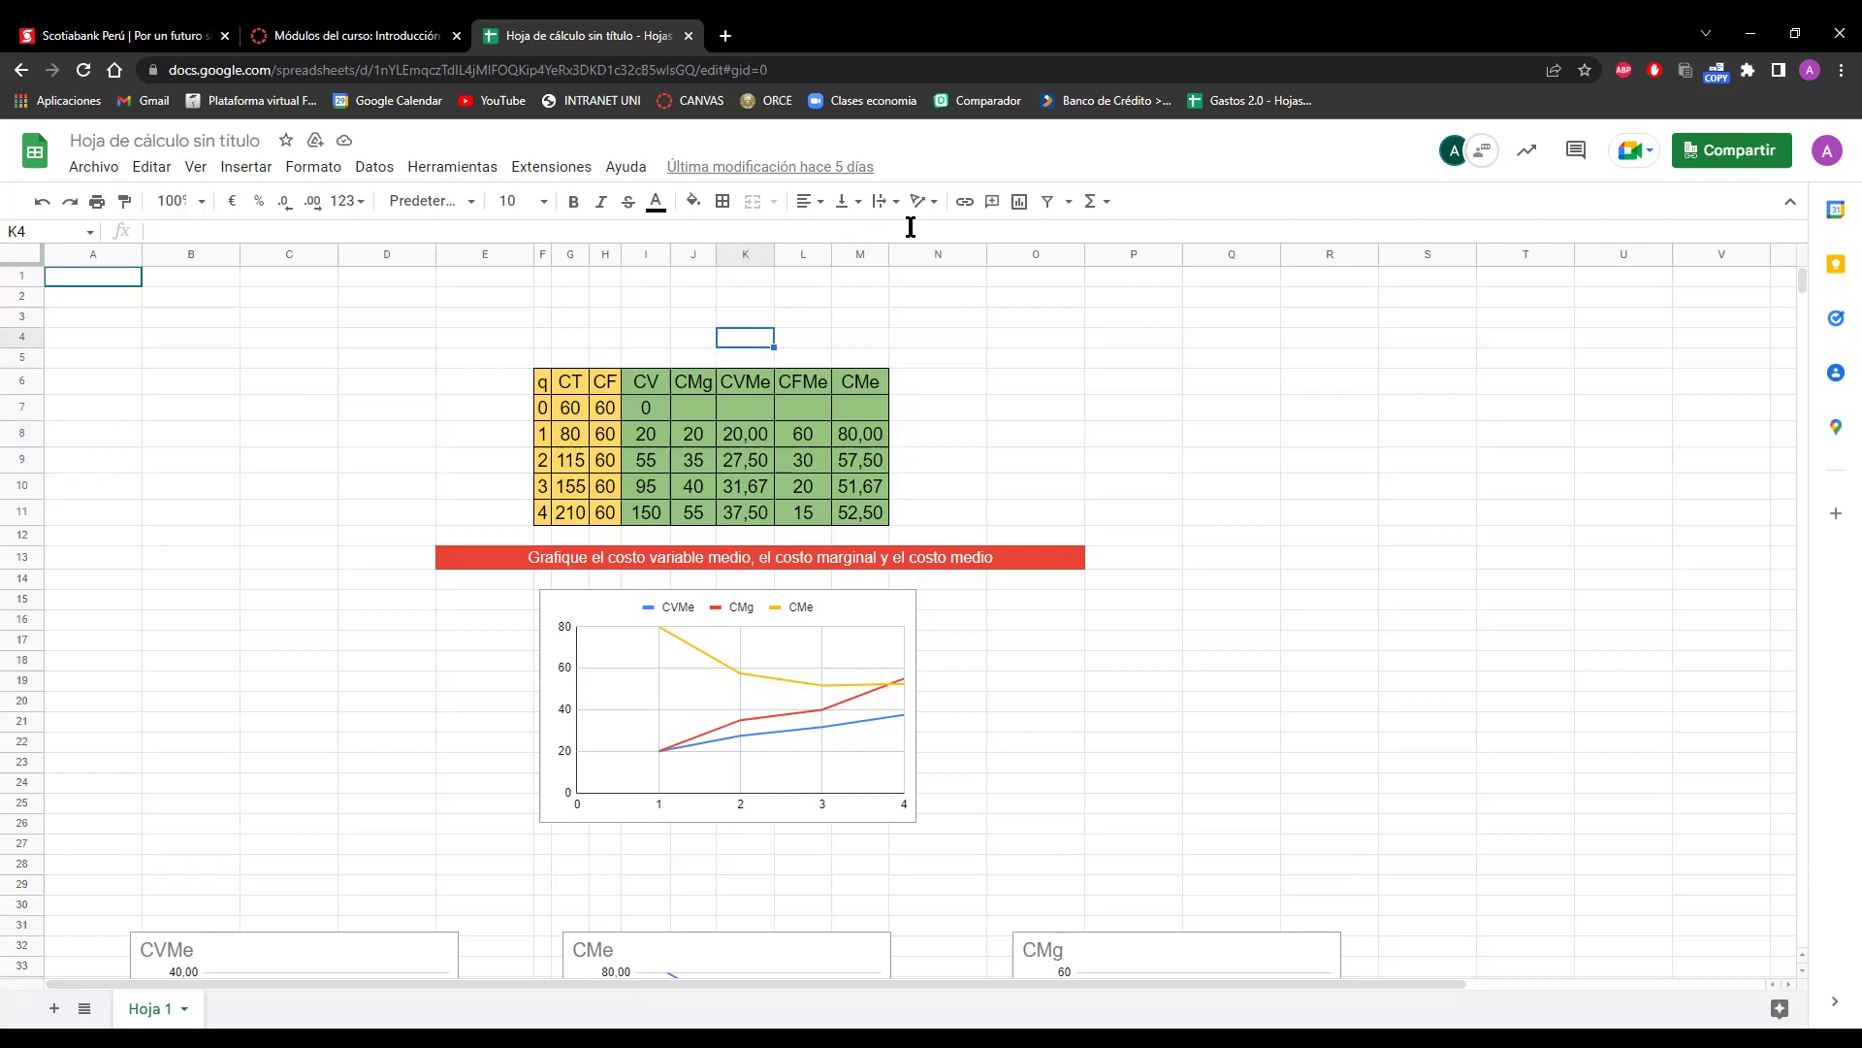
{"action": "left_click", "coordinate": [656, 411]}
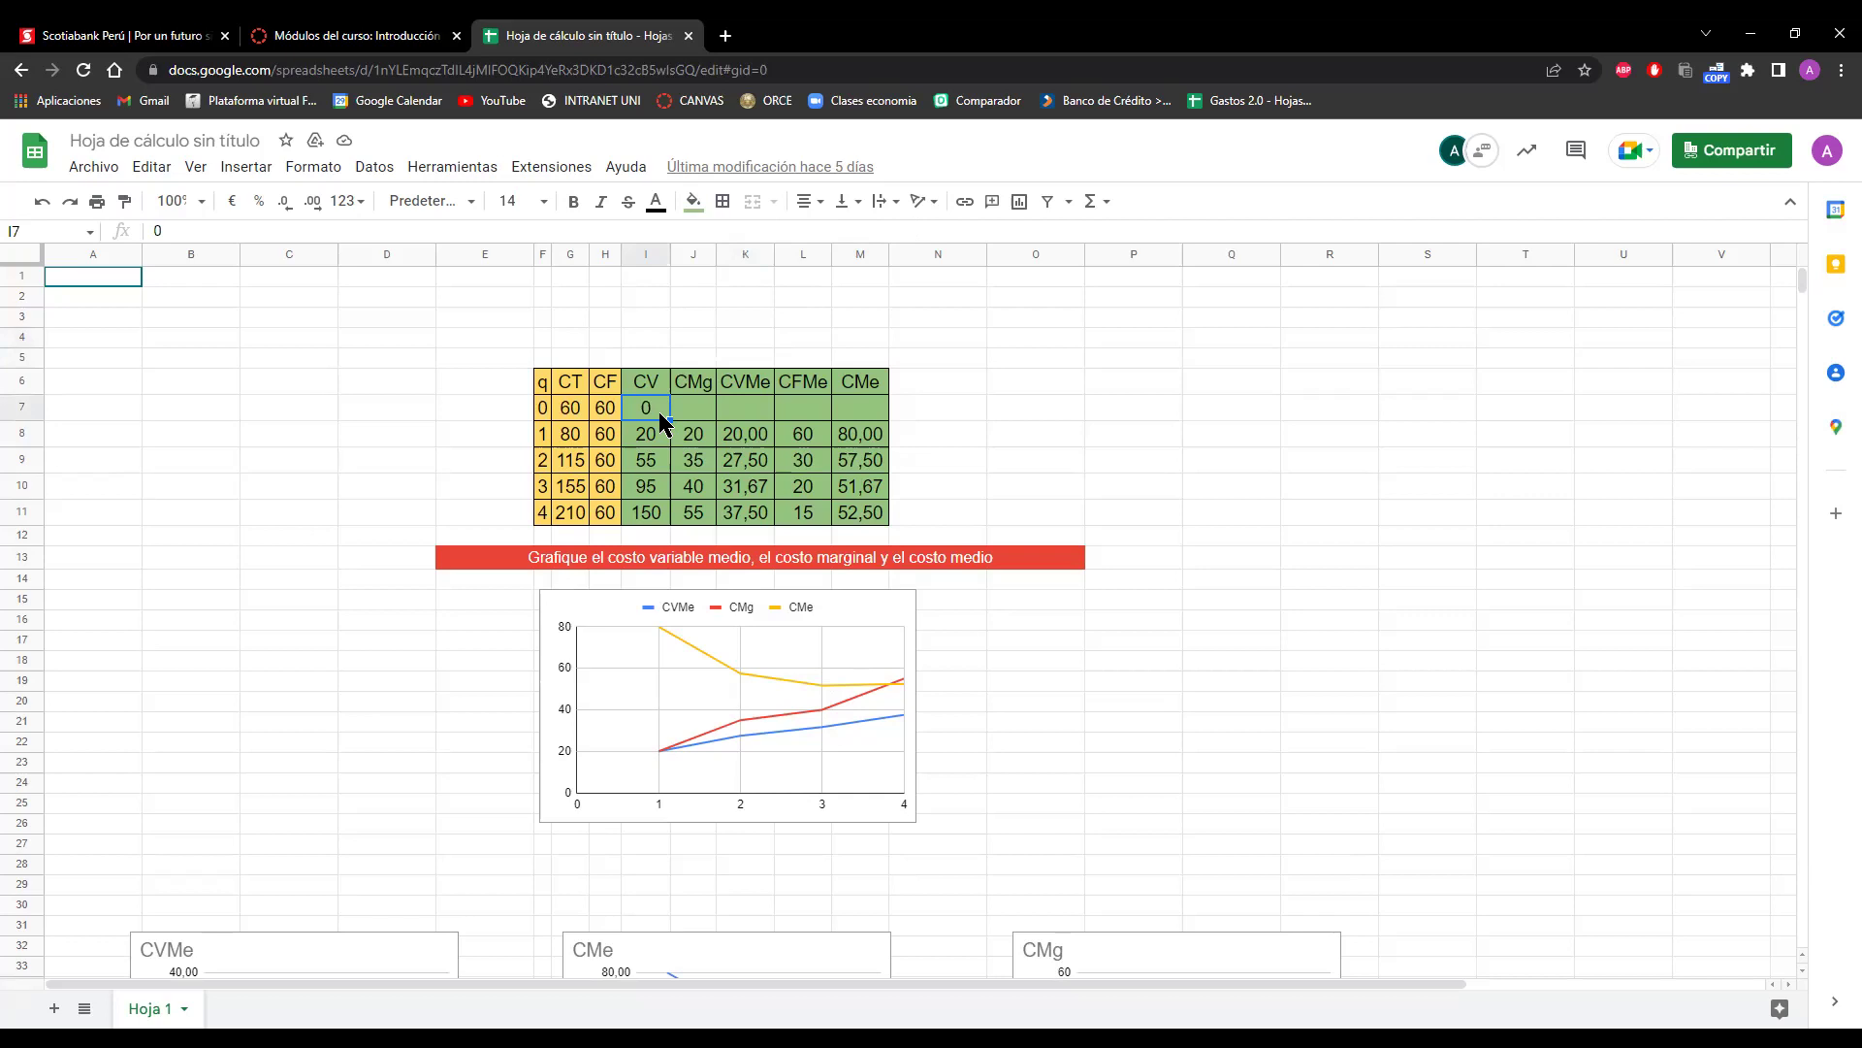
{"action": "key", "text": "Delete"}
{"action": "type", "text": "-"}
{"action": "left_click", "coordinate": [766, 302]}
{"action": "left_click", "coordinate": [738, 323]}
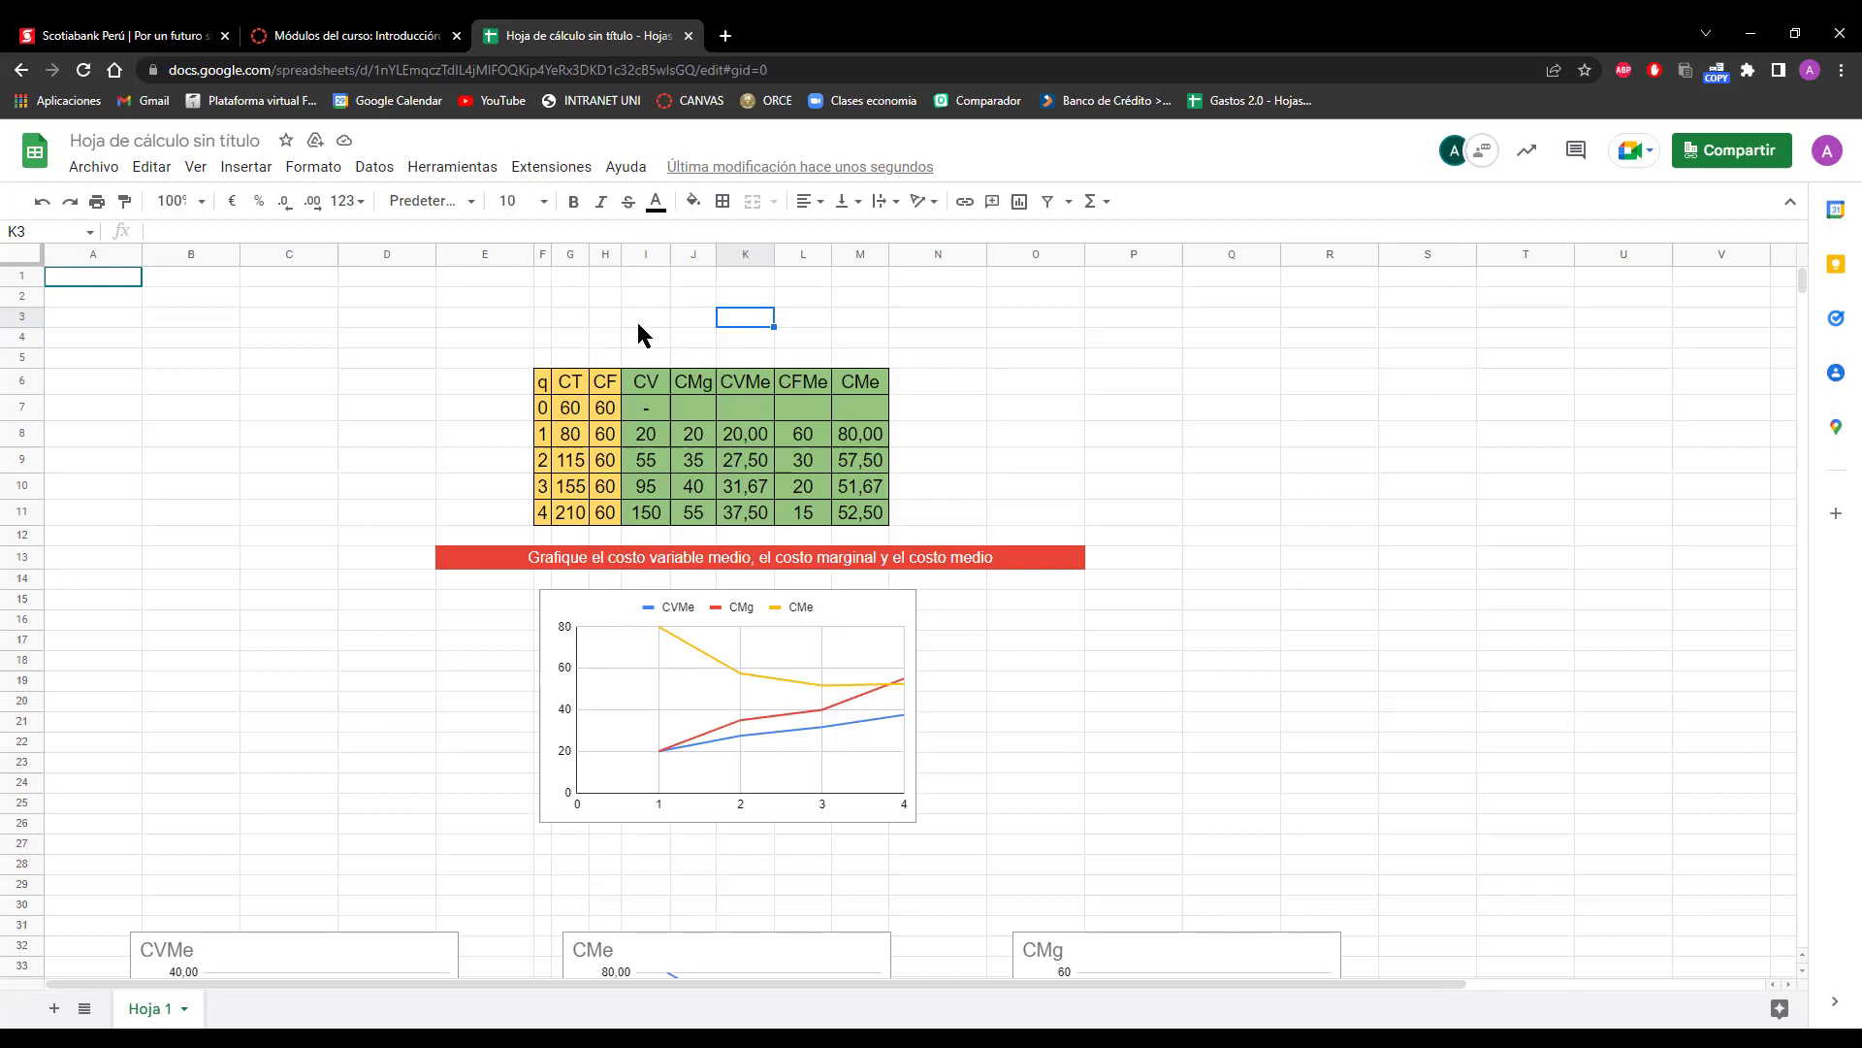
{"action": "left_click", "coordinate": [805, 334]}
{"action": "left_click", "coordinate": [807, 350]}
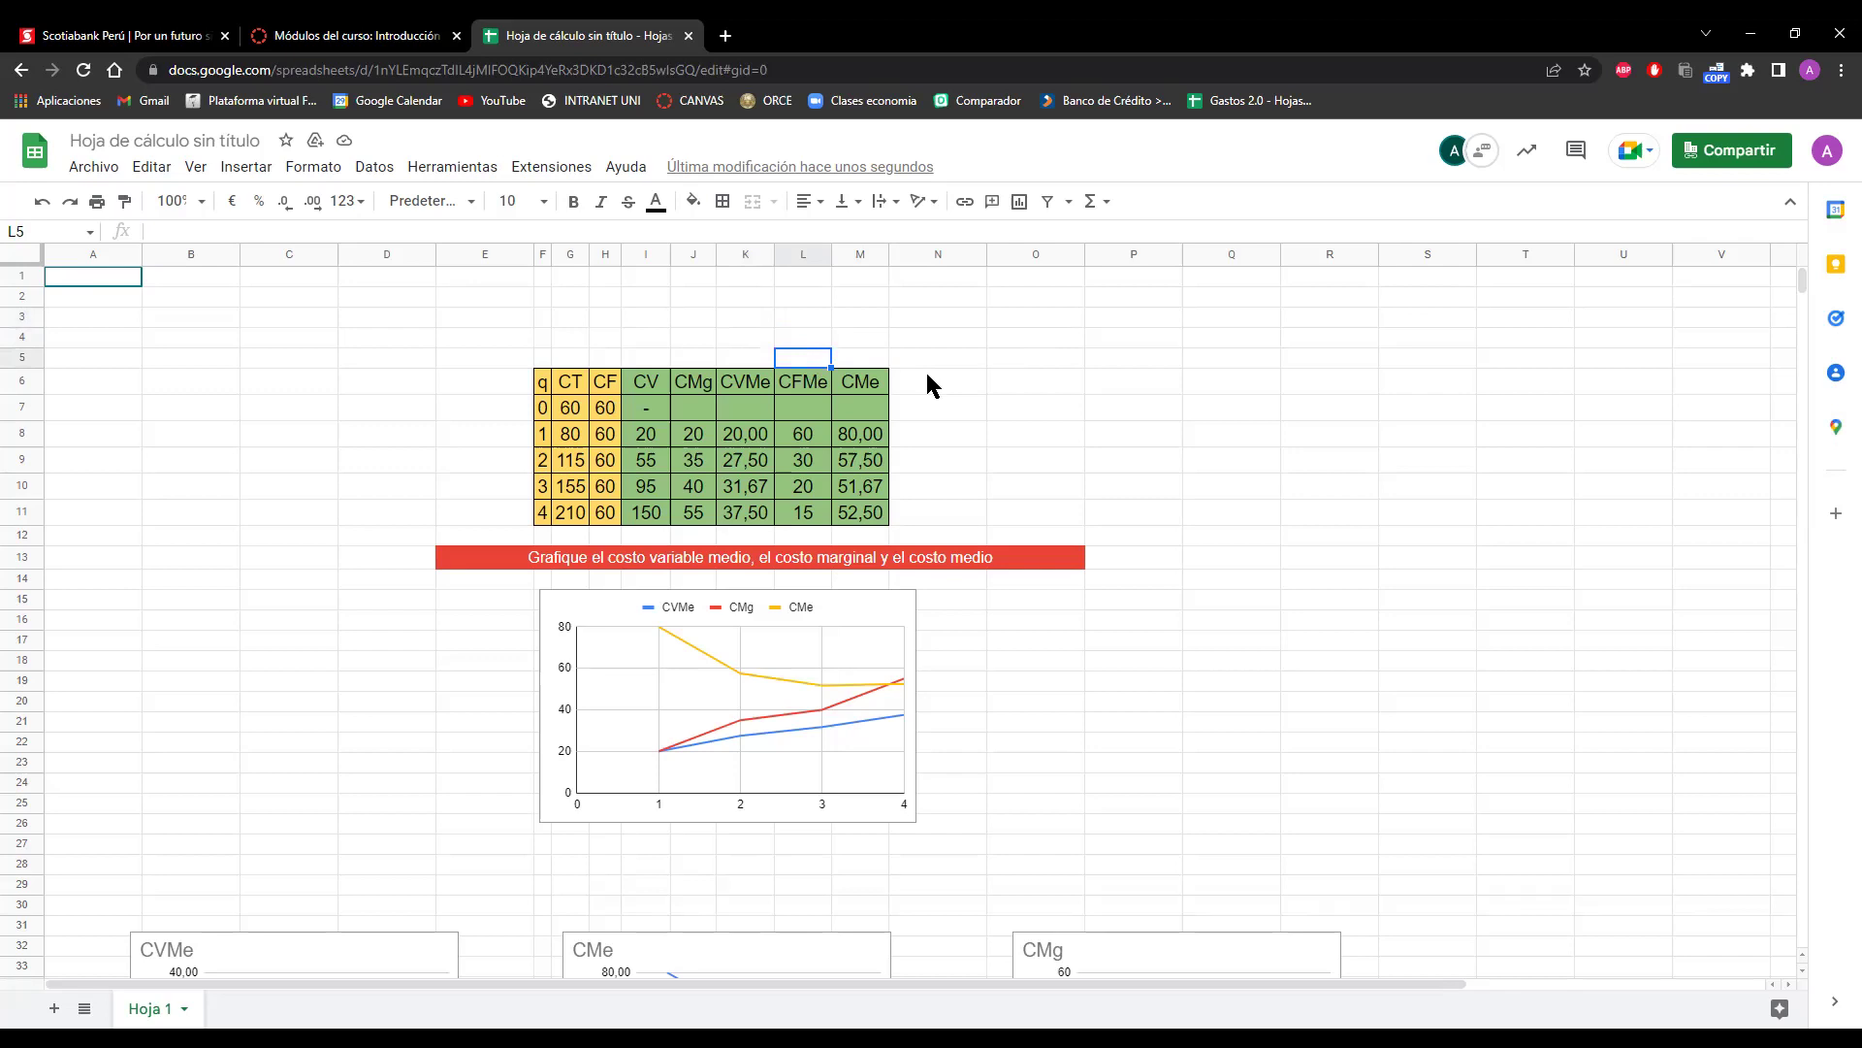
Step: Enlarge the combined CVMe, CMg and CMe chart so it reaches column O and about row 28
{"action": "scroll", "coordinate": [1094, 448], "scroll_direction": "down", "scroll_amount": 1}
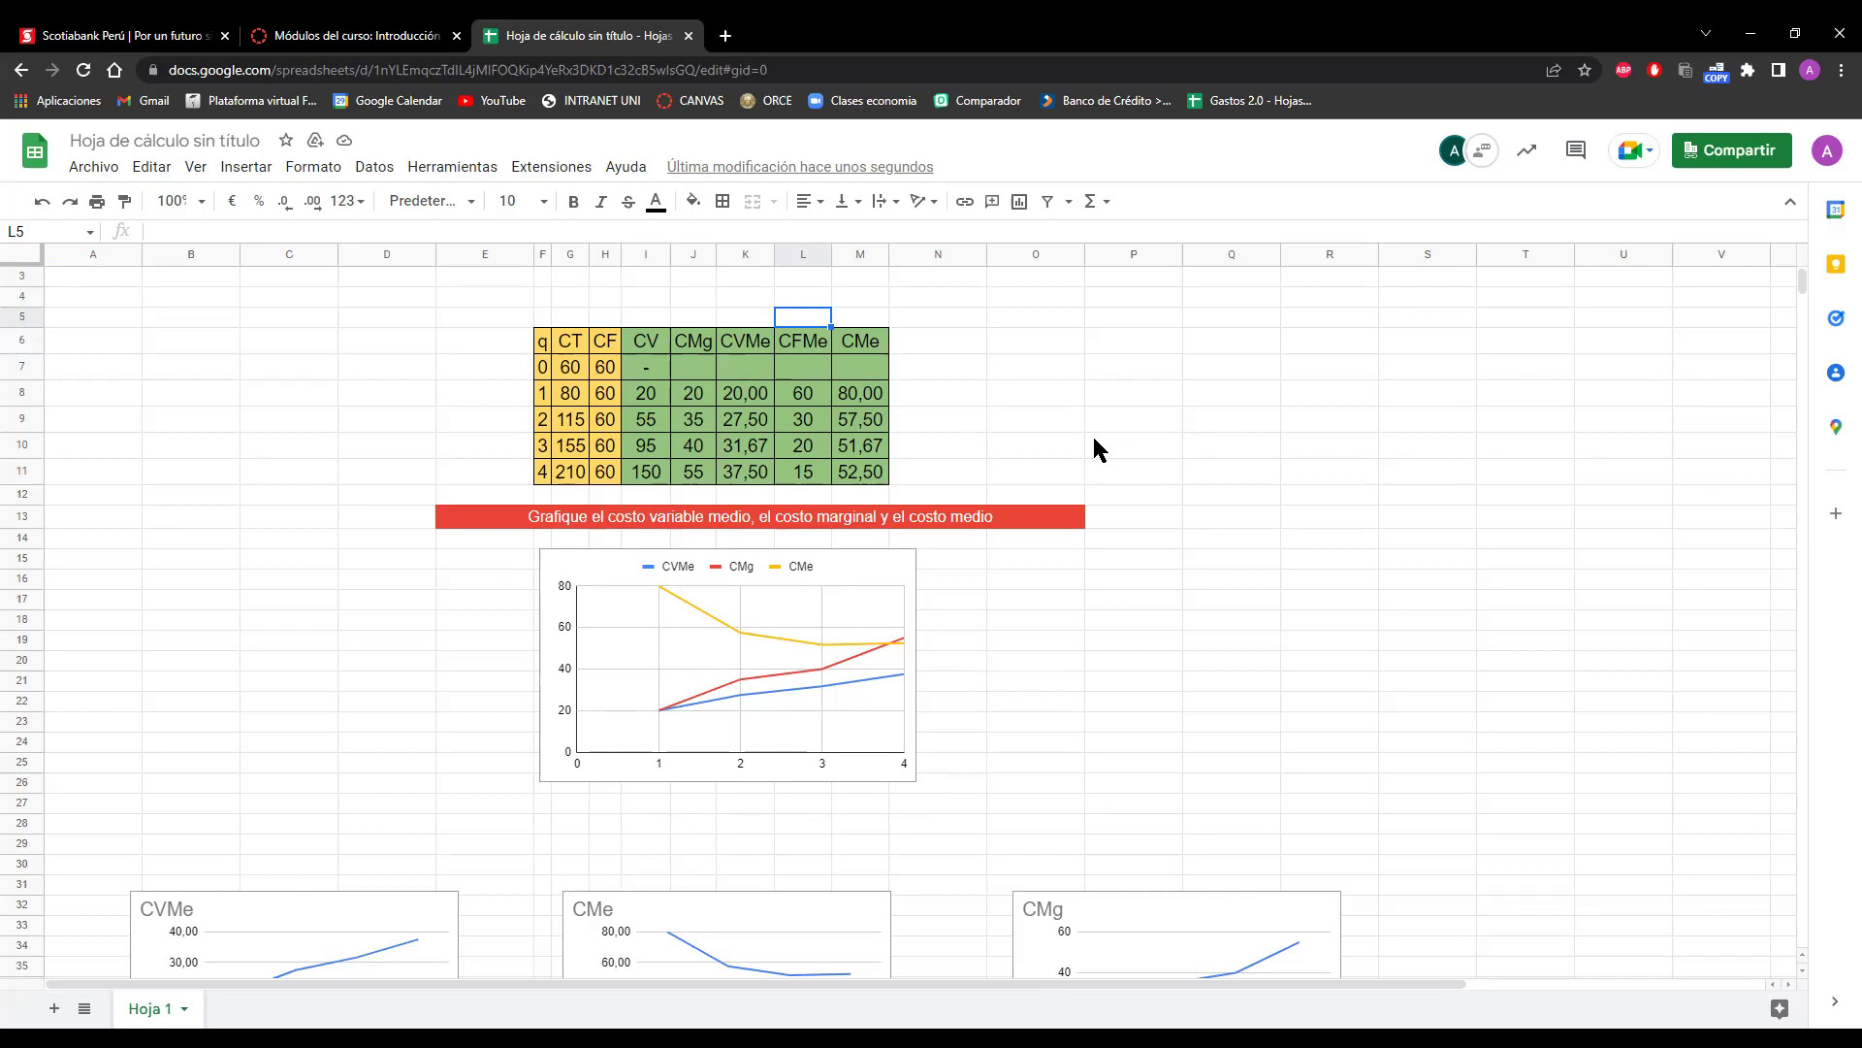
{"action": "scroll", "coordinate": [1095, 440], "scroll_direction": "down", "scroll_amount": 1}
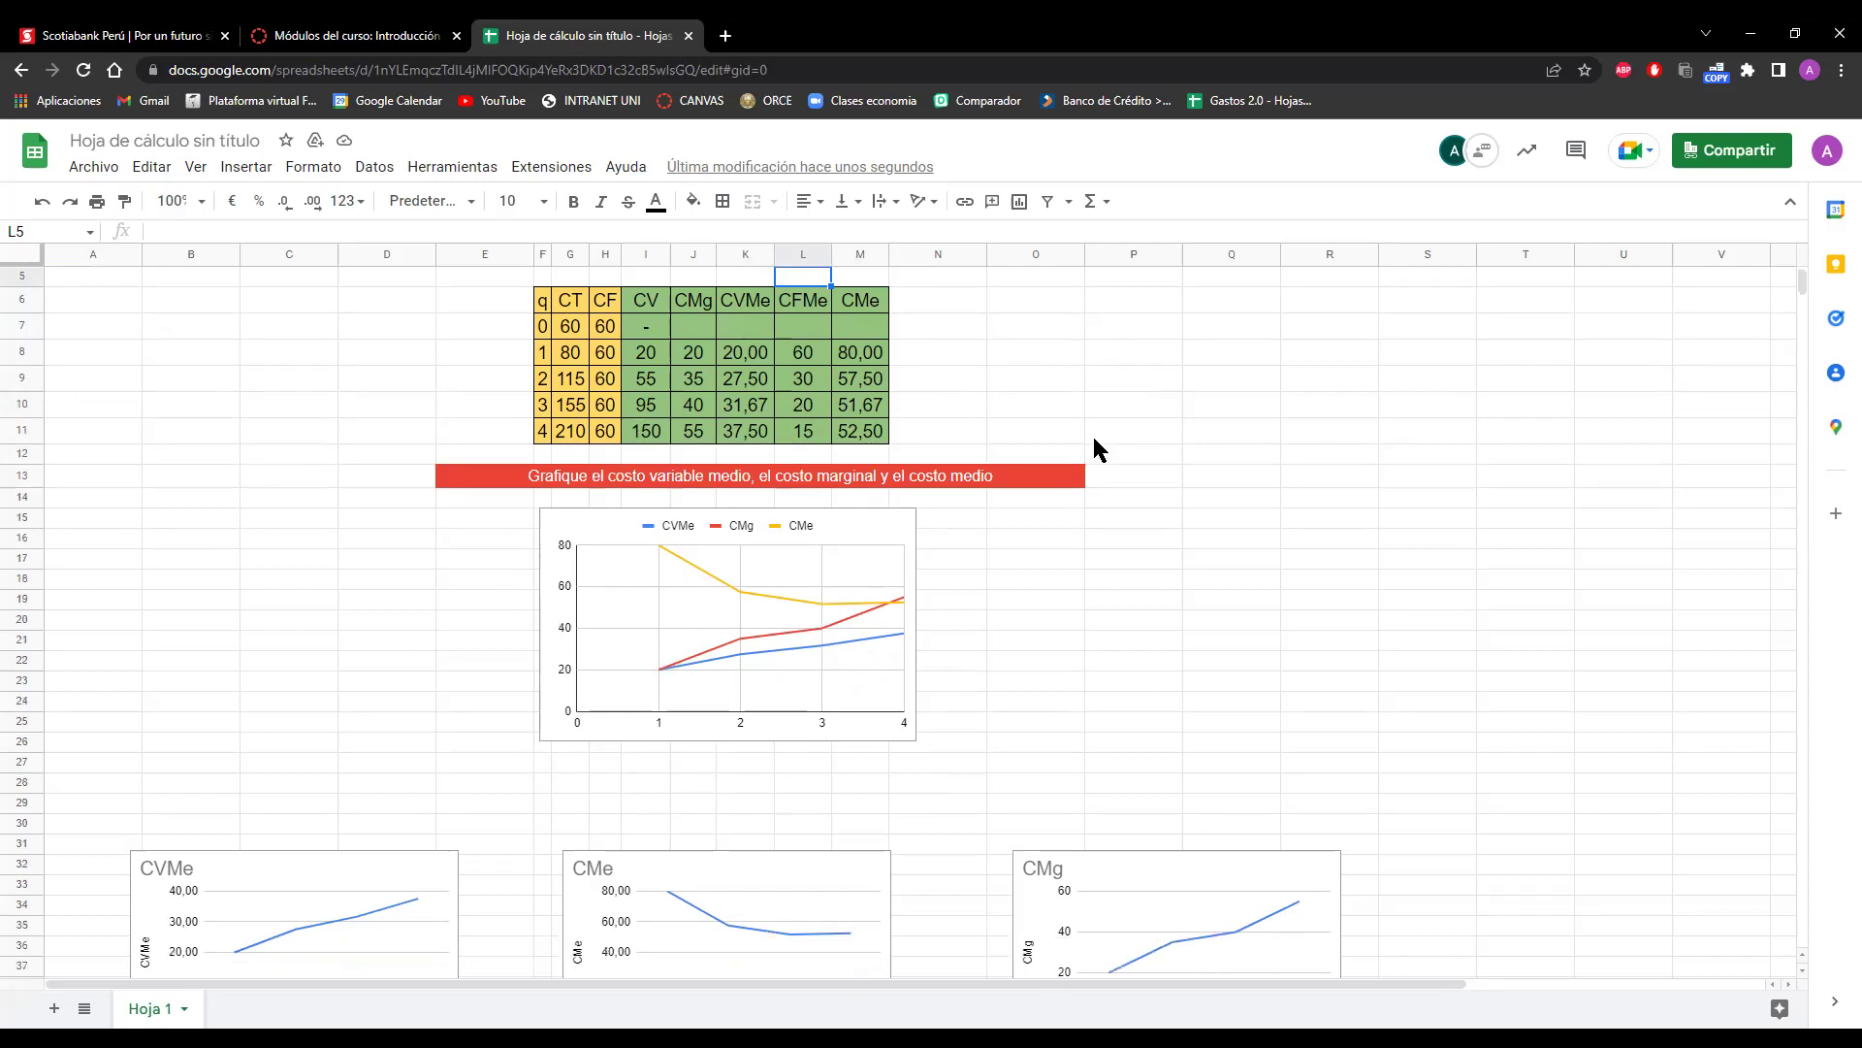
{"action": "scroll", "coordinate": [1092, 446], "scroll_direction": "down", "scroll_amount": 1}
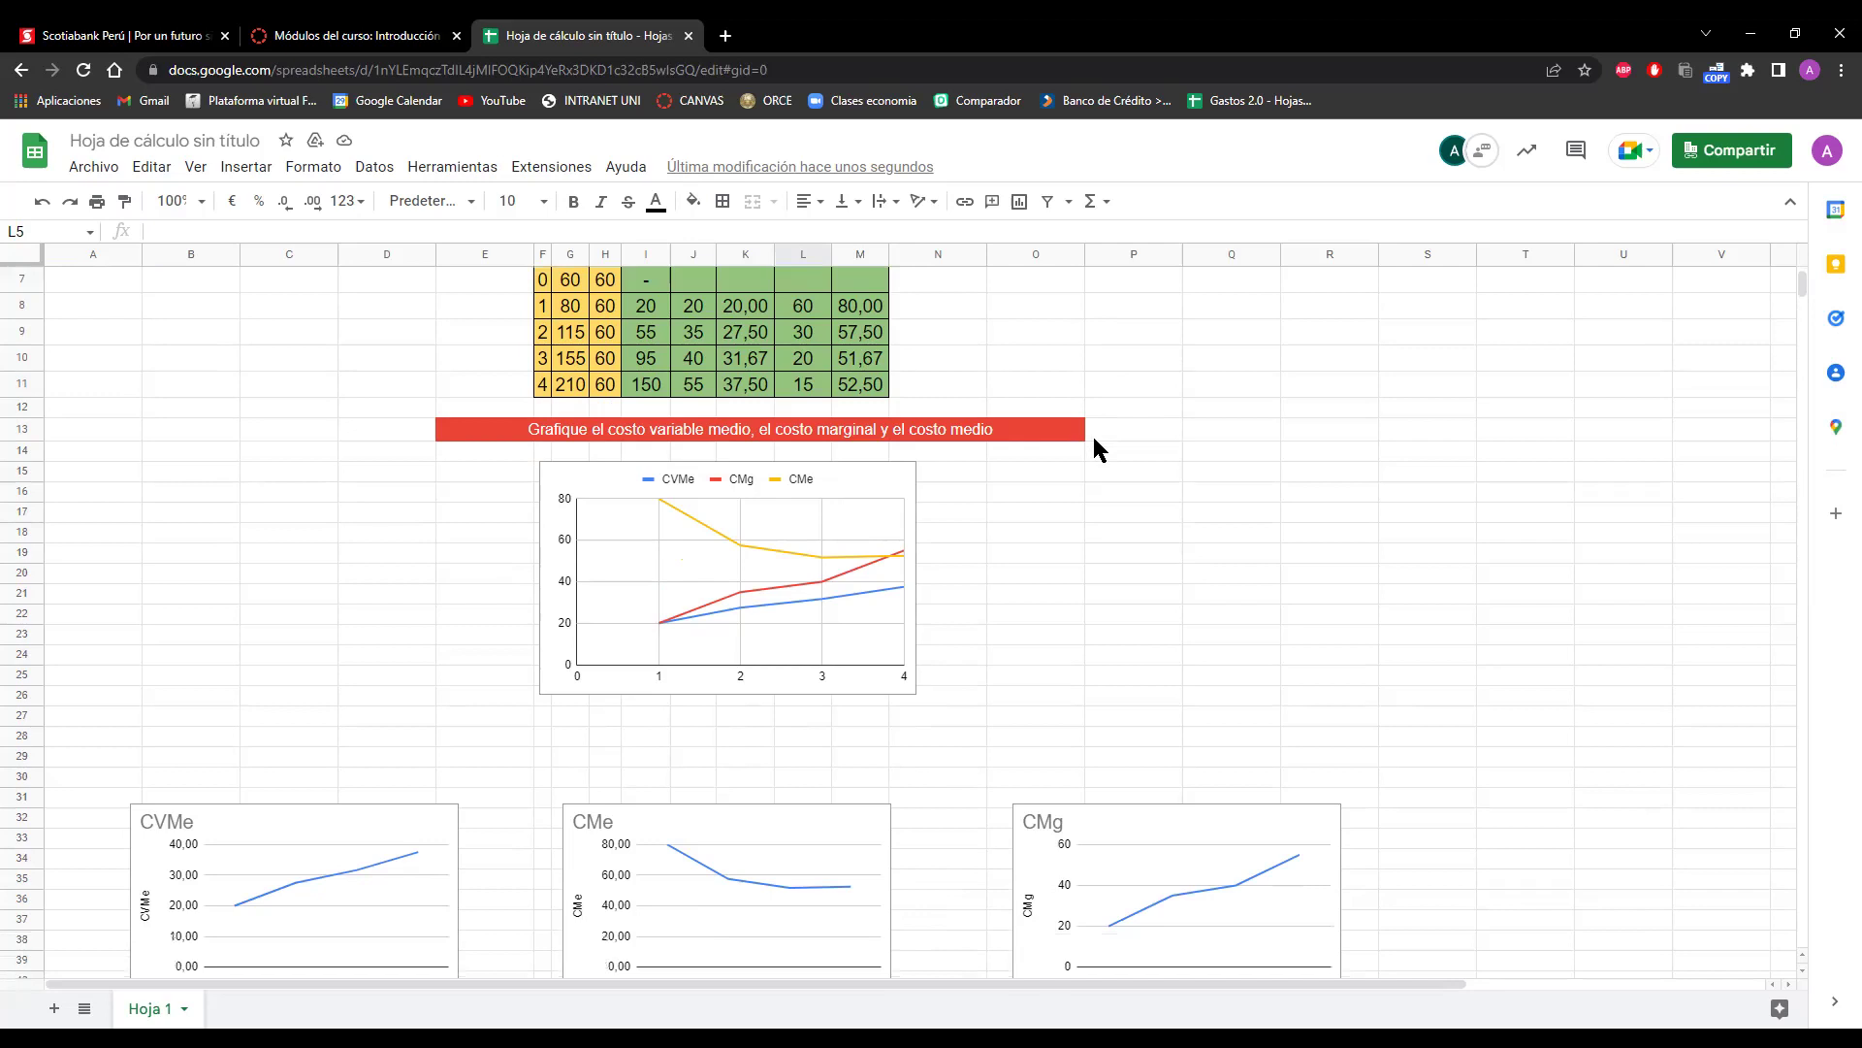
{"action": "scroll", "coordinate": [1093, 448], "scroll_direction": "down", "scroll_amount": 3}
{"action": "scroll", "coordinate": [1094, 448], "scroll_direction": "up", "scroll_amount": 1}
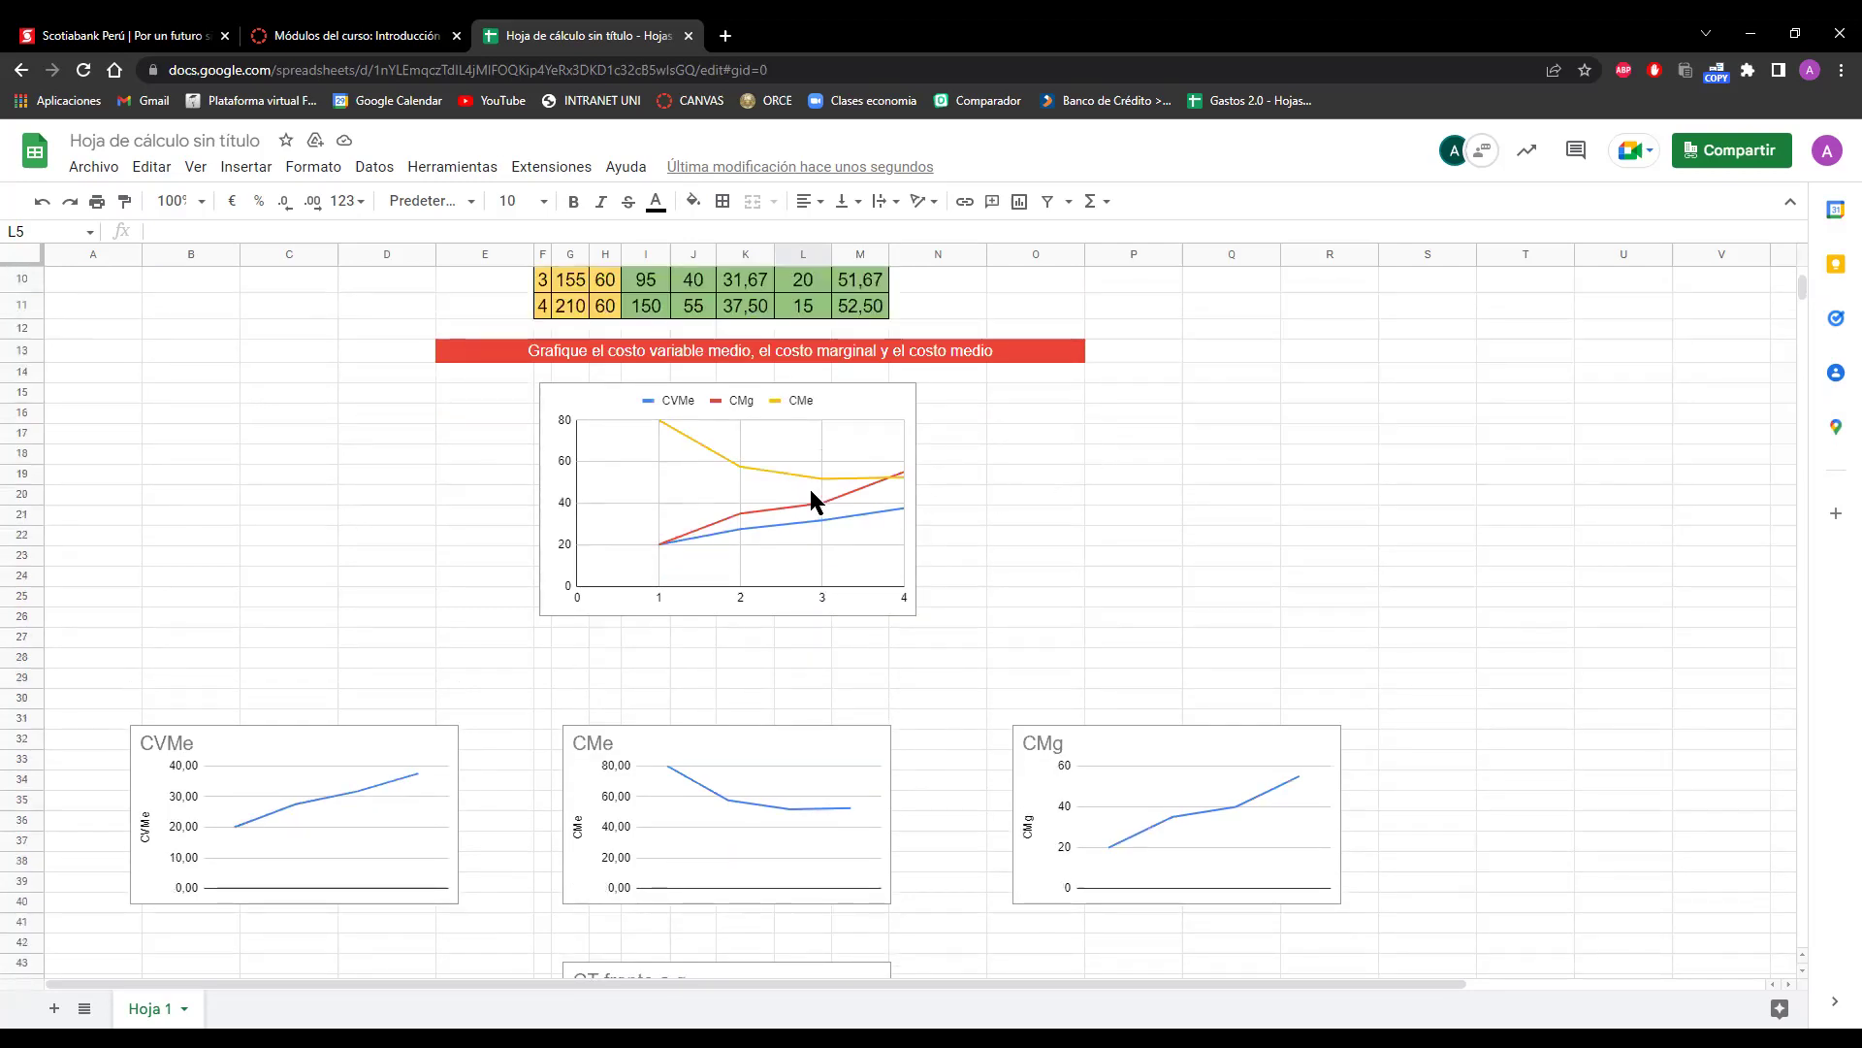
{"action": "left_click", "coordinate": [748, 503]}
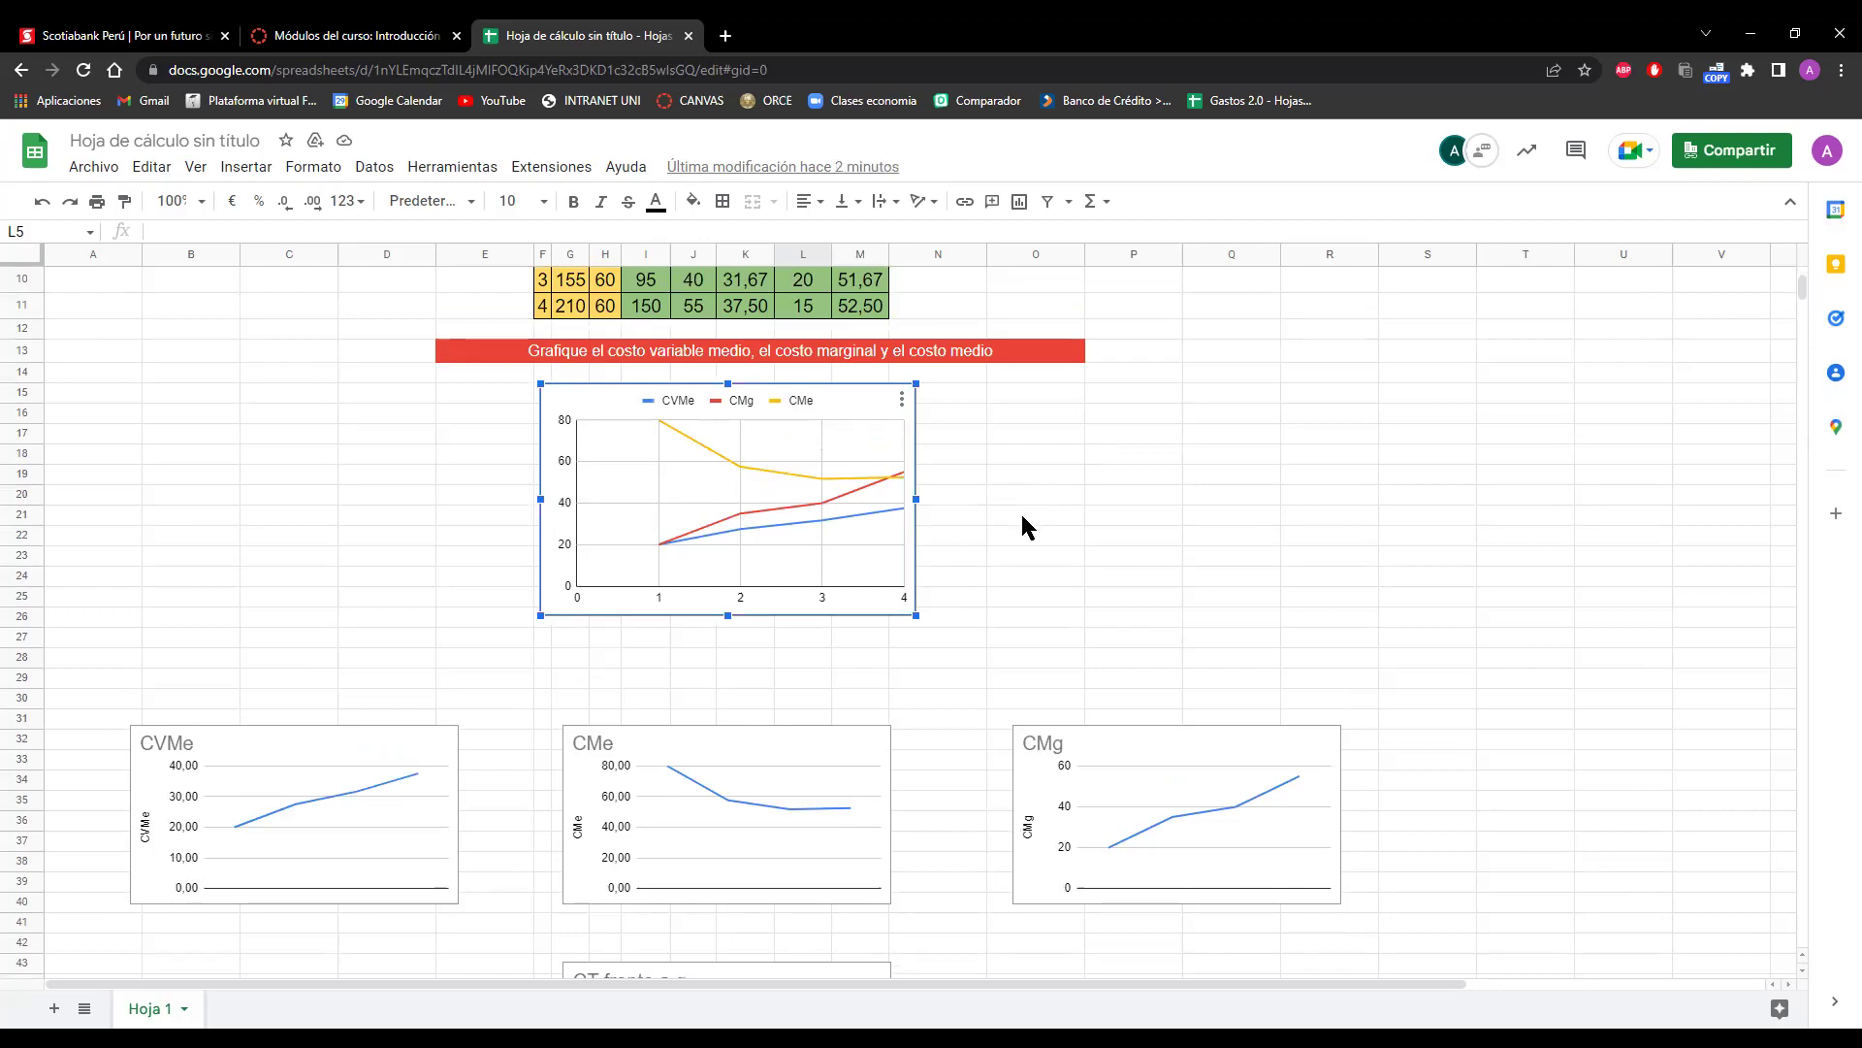
{"action": "left_click_drag", "start_coordinate": [914, 617], "coordinate": [999, 668]}
{"action": "left_click", "coordinate": [1108, 531]}
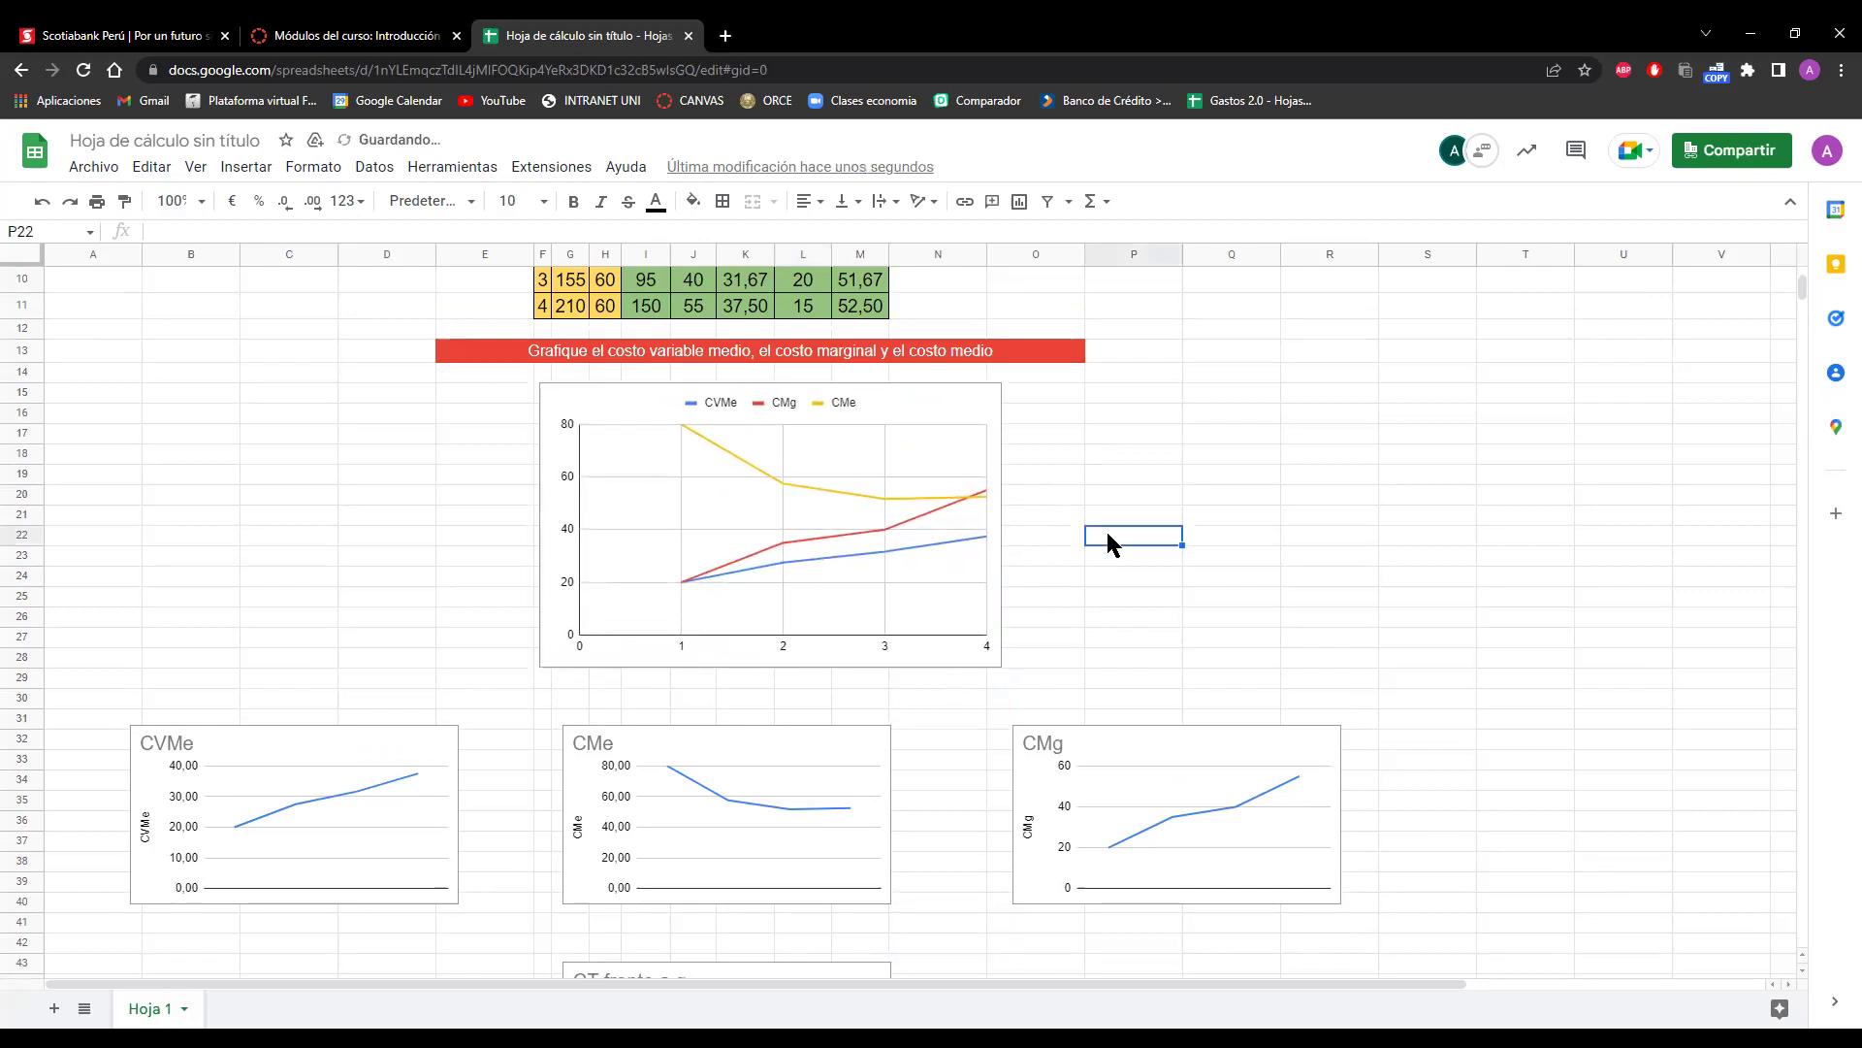
{"action": "left_click", "coordinate": [1300, 451]}
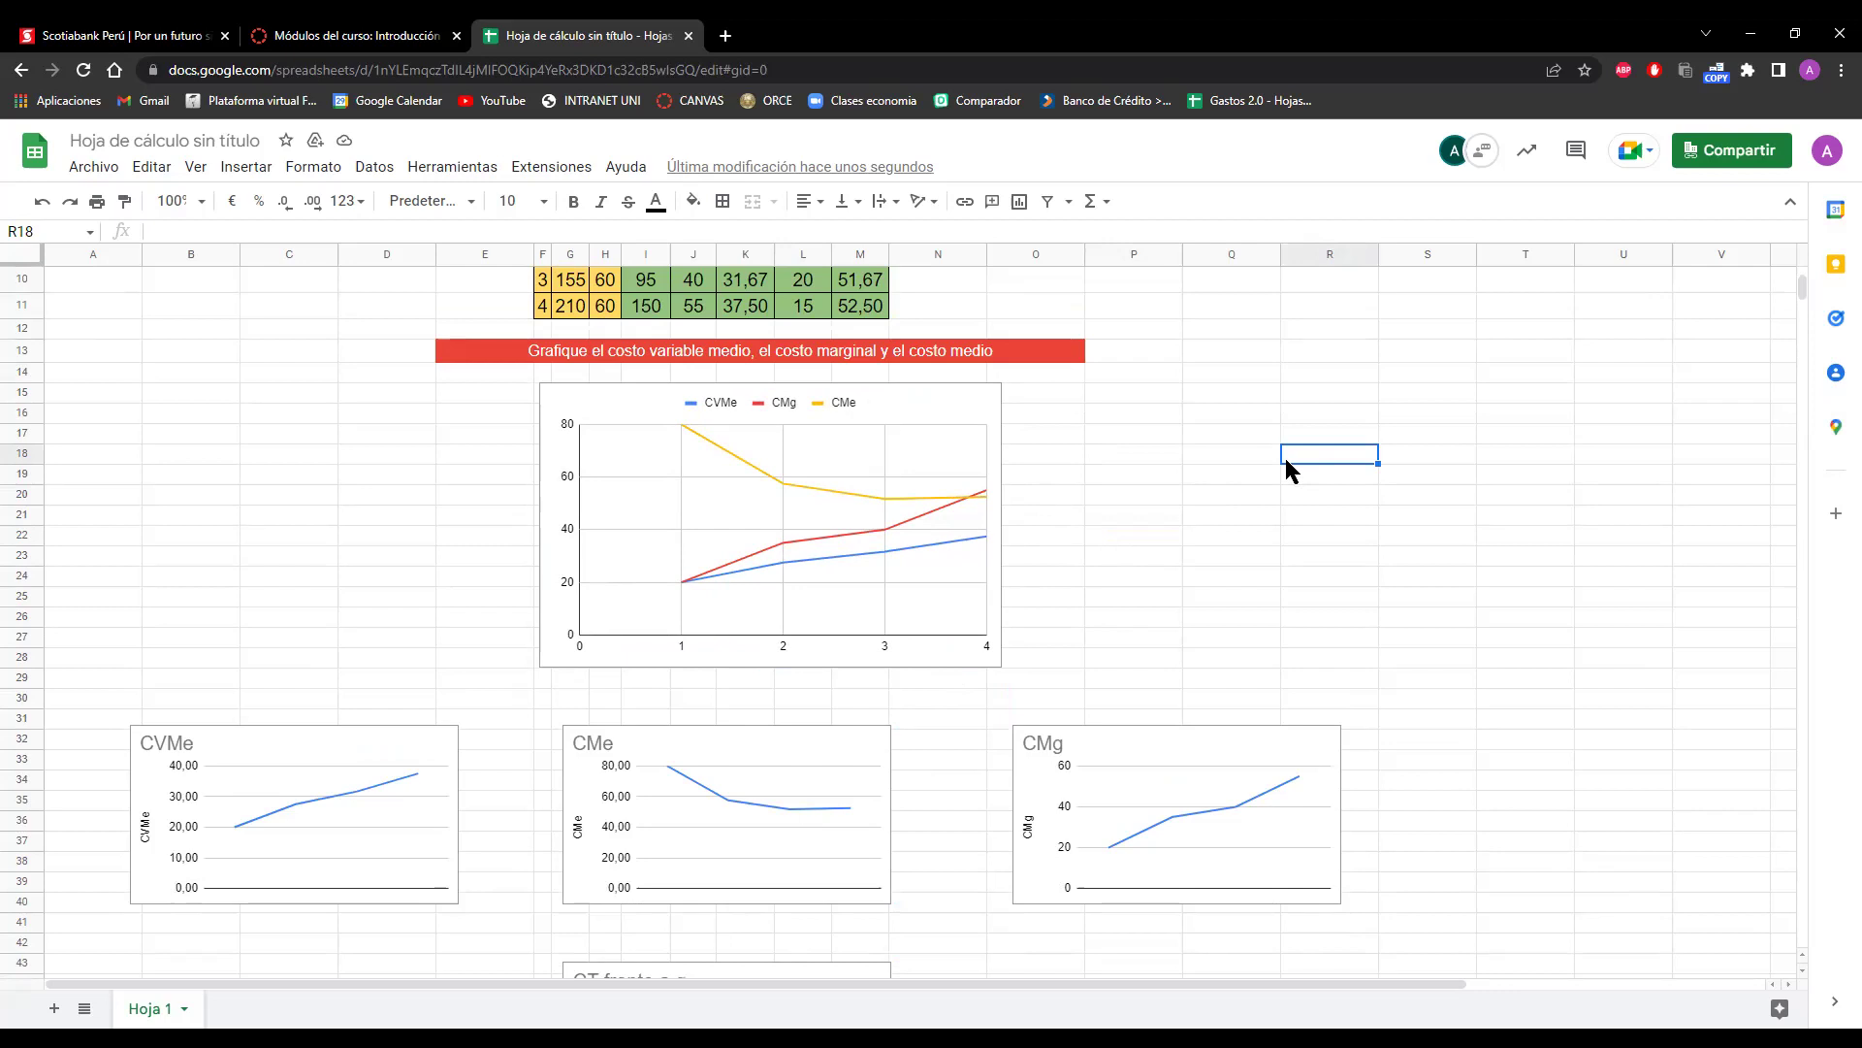
Step: Shift the combined chart left so it starts in column E, and enlarge it down to about row 29
{"action": "left_click", "coordinate": [887, 530]}
{"action": "left_click_drag", "start_coordinate": [917, 456], "coordinate": [856, 438]}
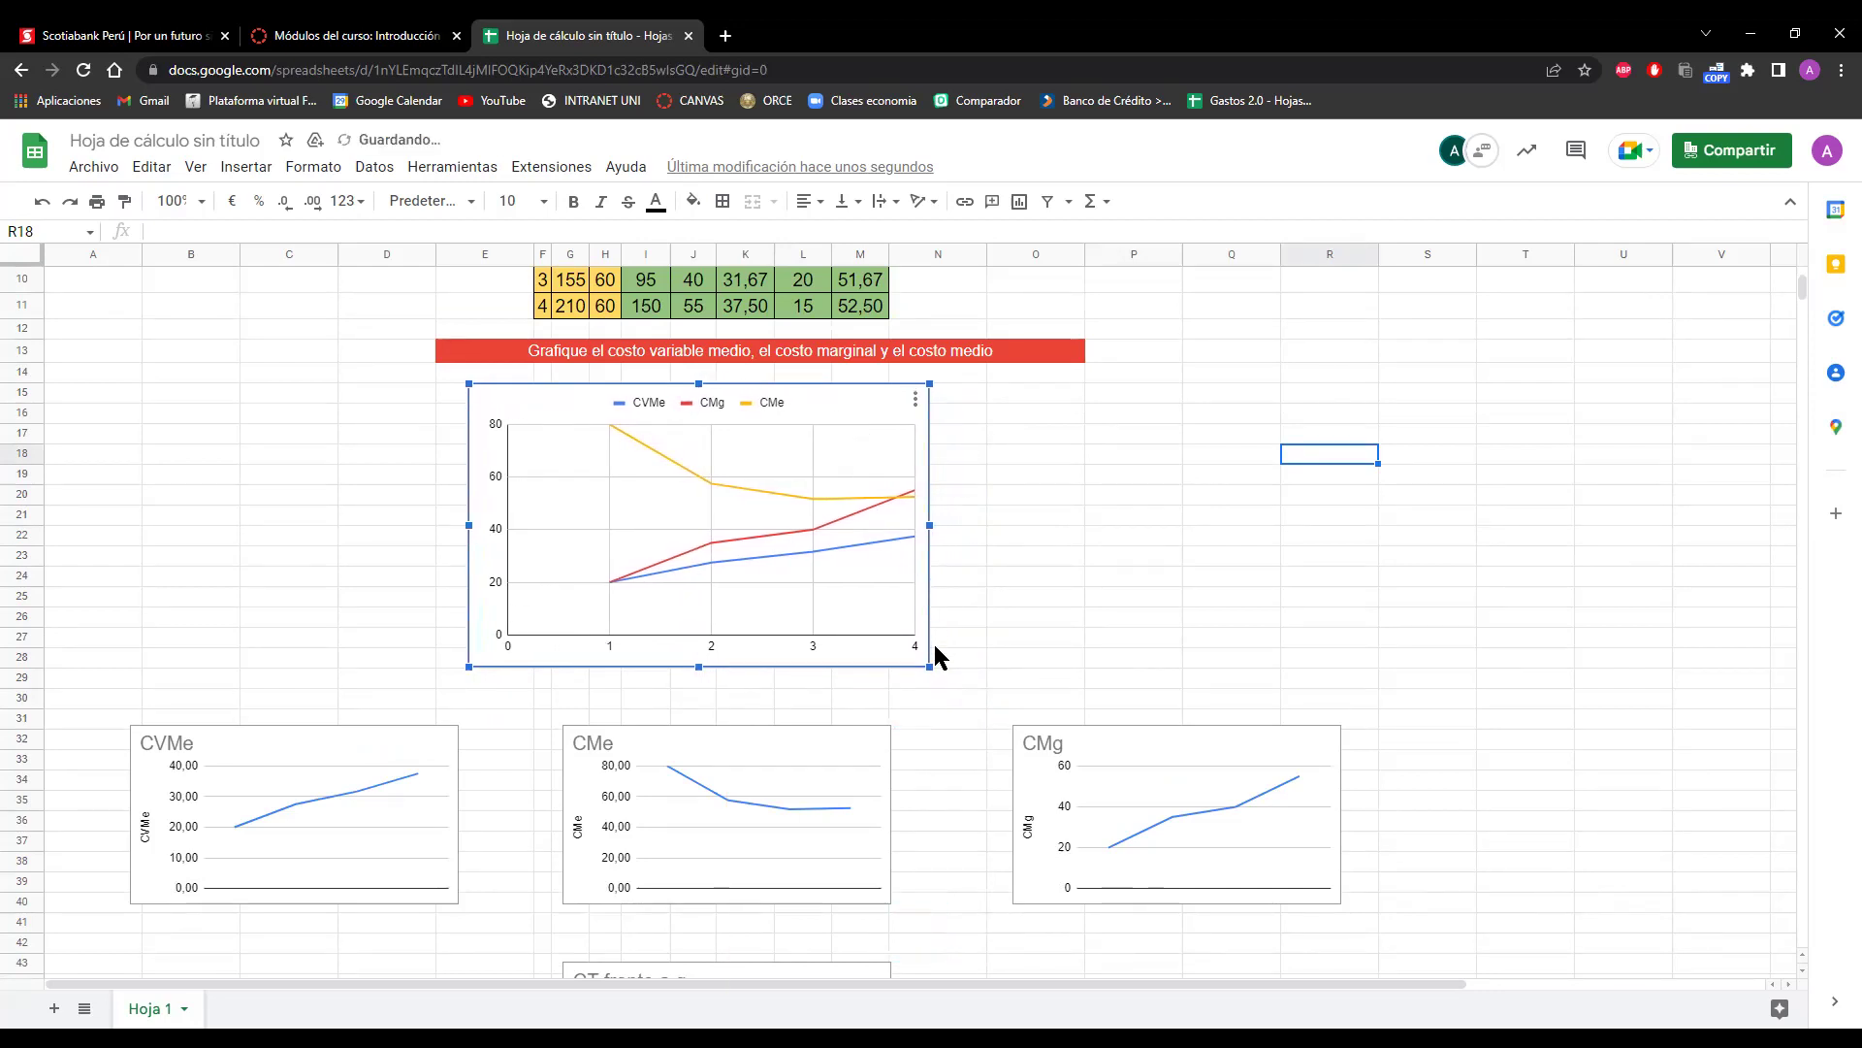
{"action": "left_click_drag", "start_coordinate": [928, 667], "coordinate": [969, 691]}
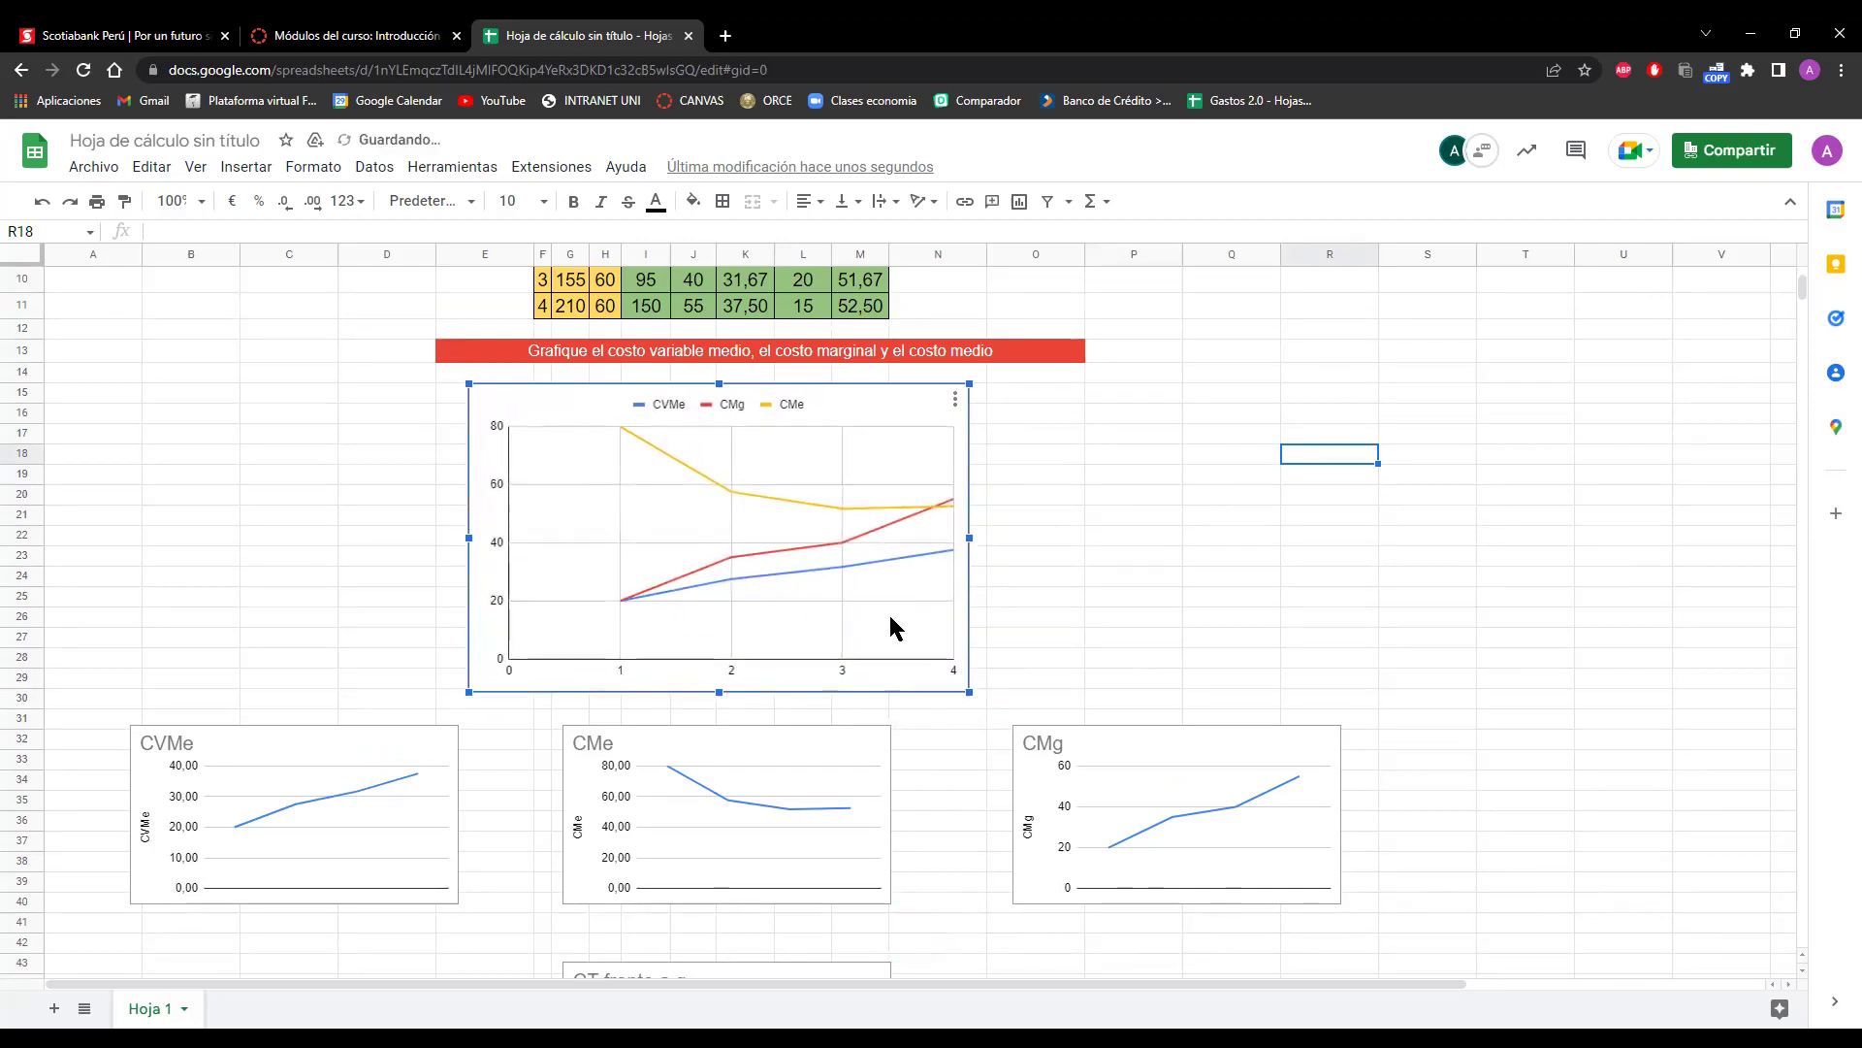
{"action": "left_click", "coordinate": [1119, 541]}
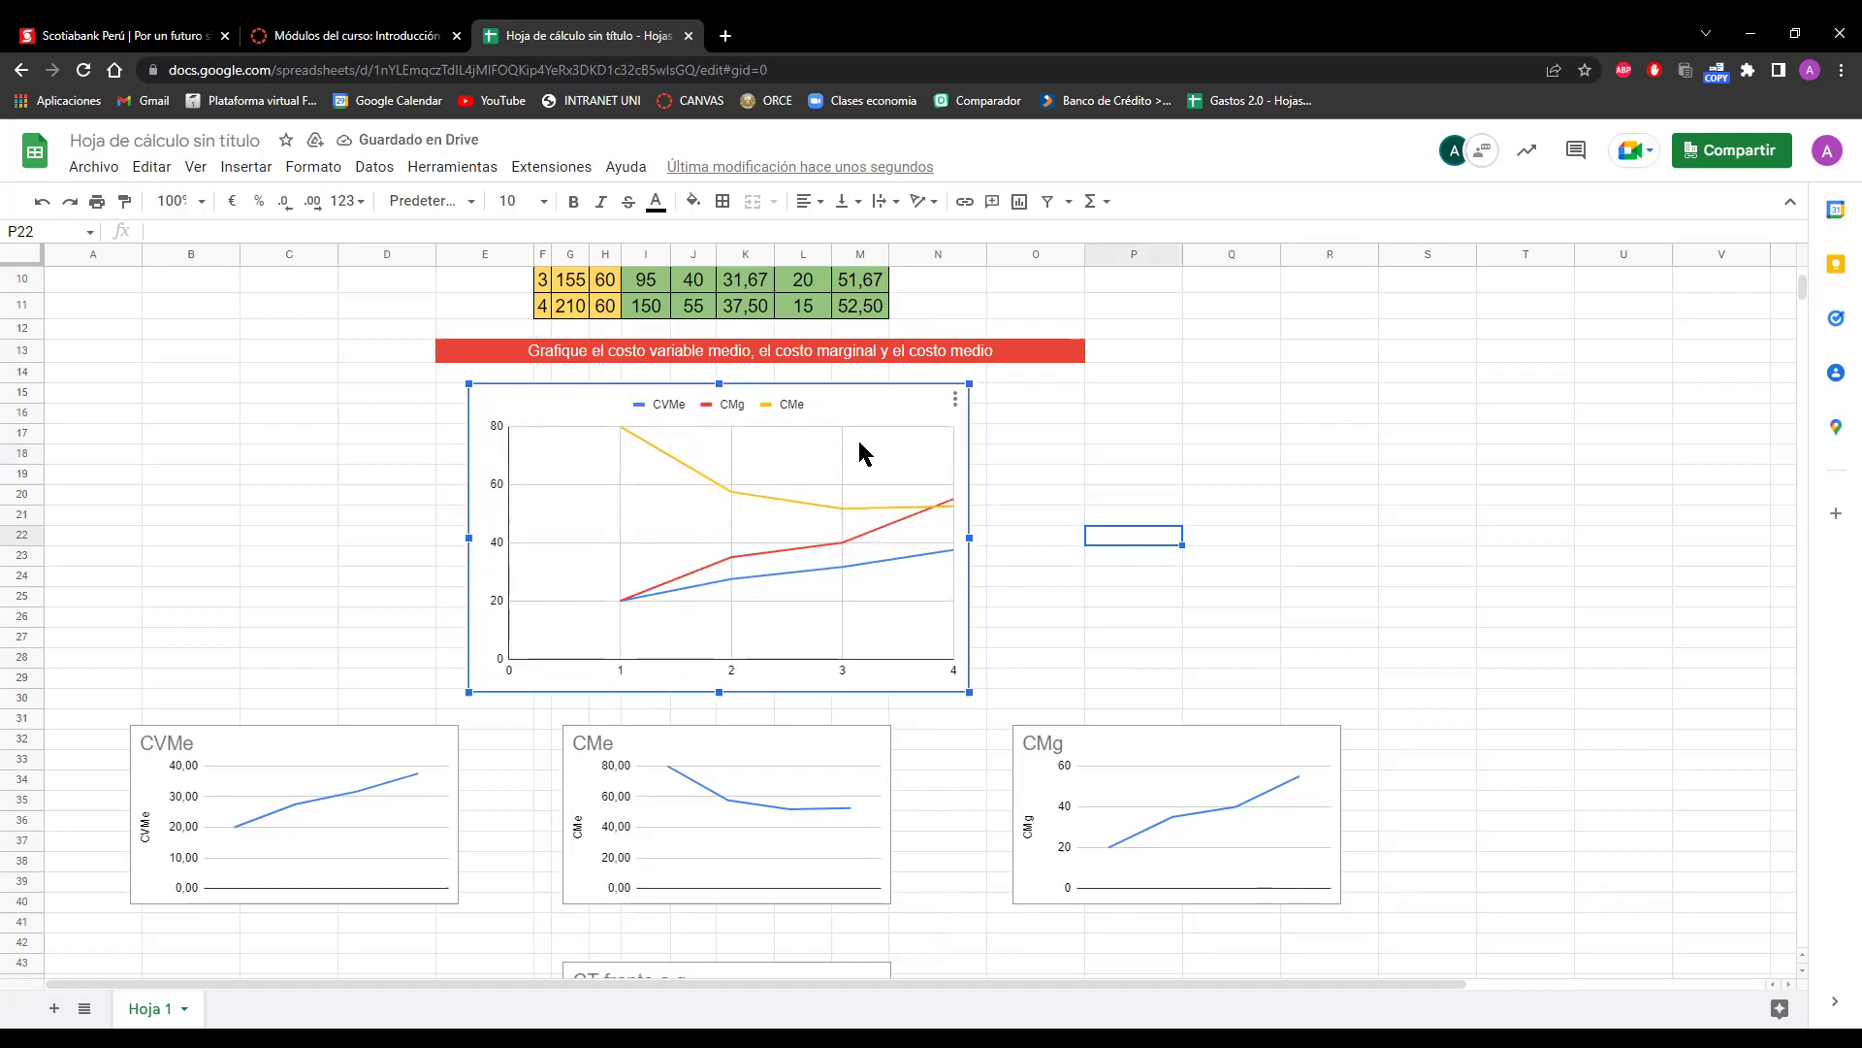
{"action": "left_click_drag", "start_coordinate": [890, 409], "coordinate": [898, 411]}
{"action": "left_click", "coordinate": [1113, 379]}
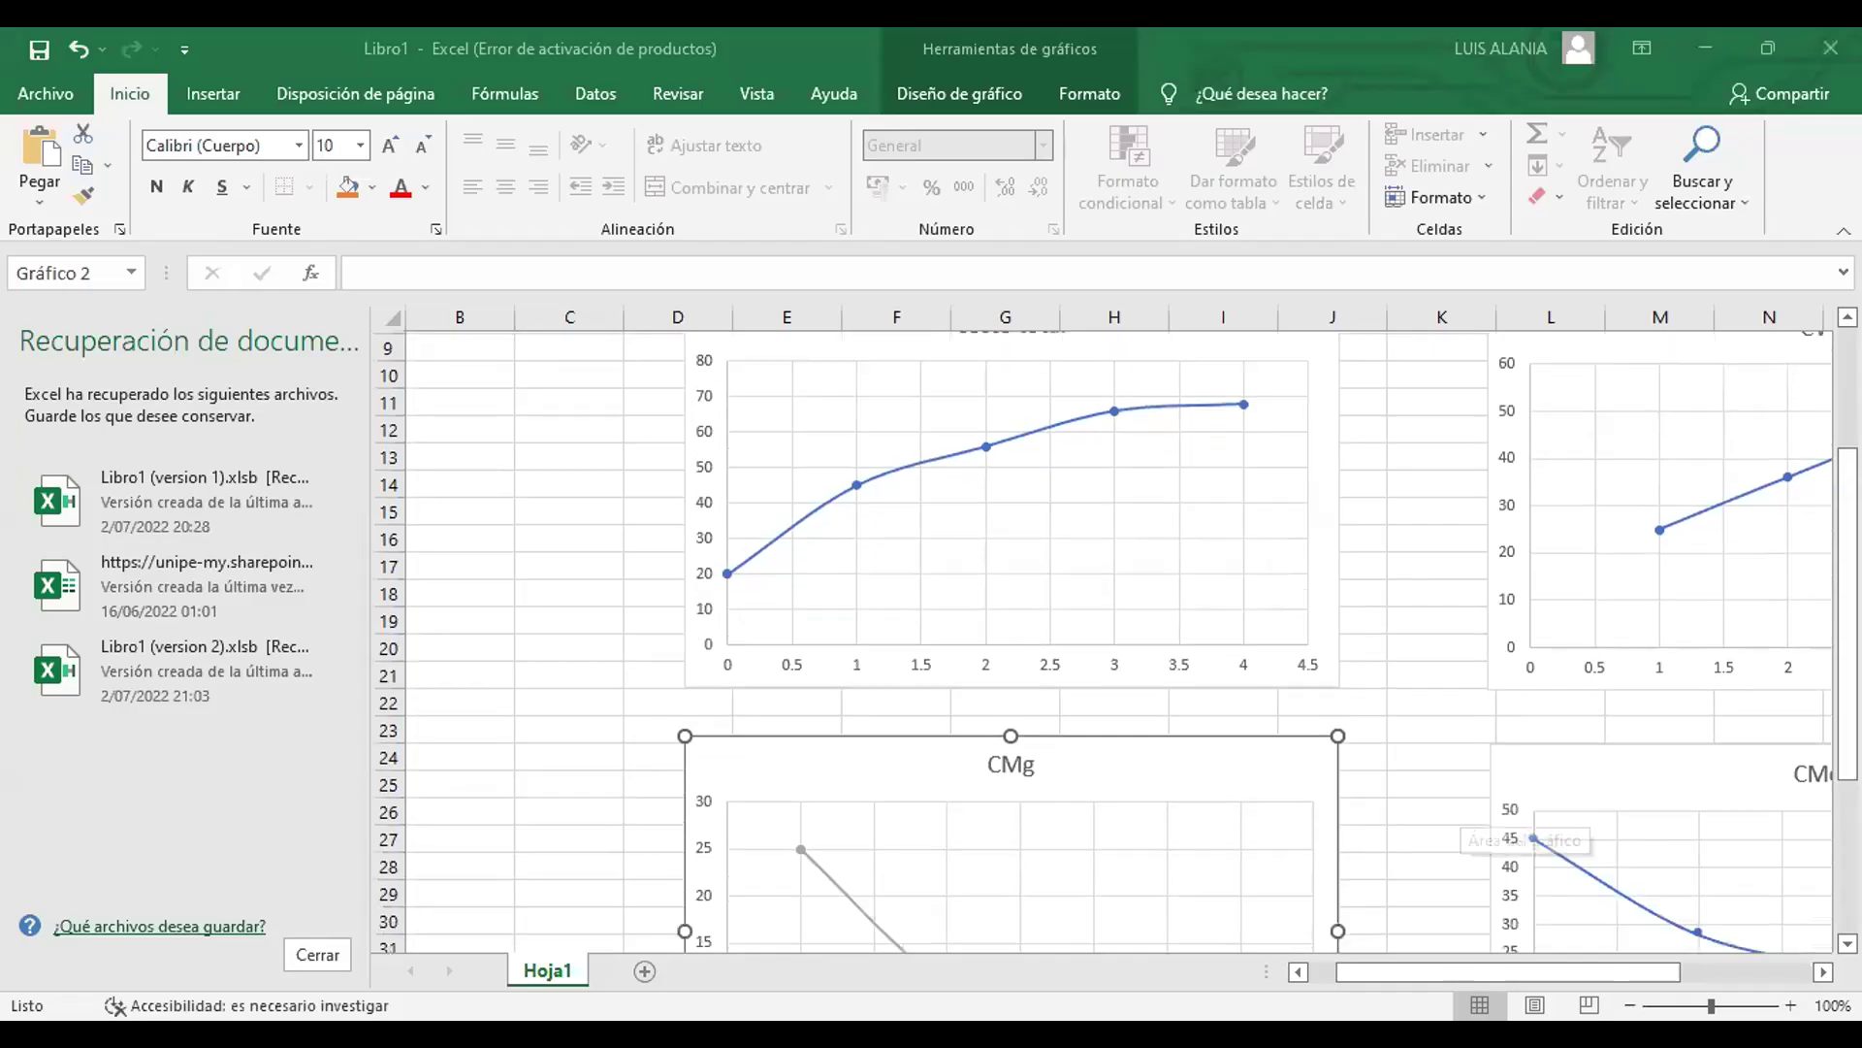
Step: Review the cost data and the costo total and CMg charts in the Excel workbook Libro1
{"action": "scroll", "coordinate": [1116, 640], "scroll_direction": "down", "scroll_amount": 2}
{"action": "scroll", "coordinate": [1258, 632], "scroll_direction": "up", "scroll_amount": 5}
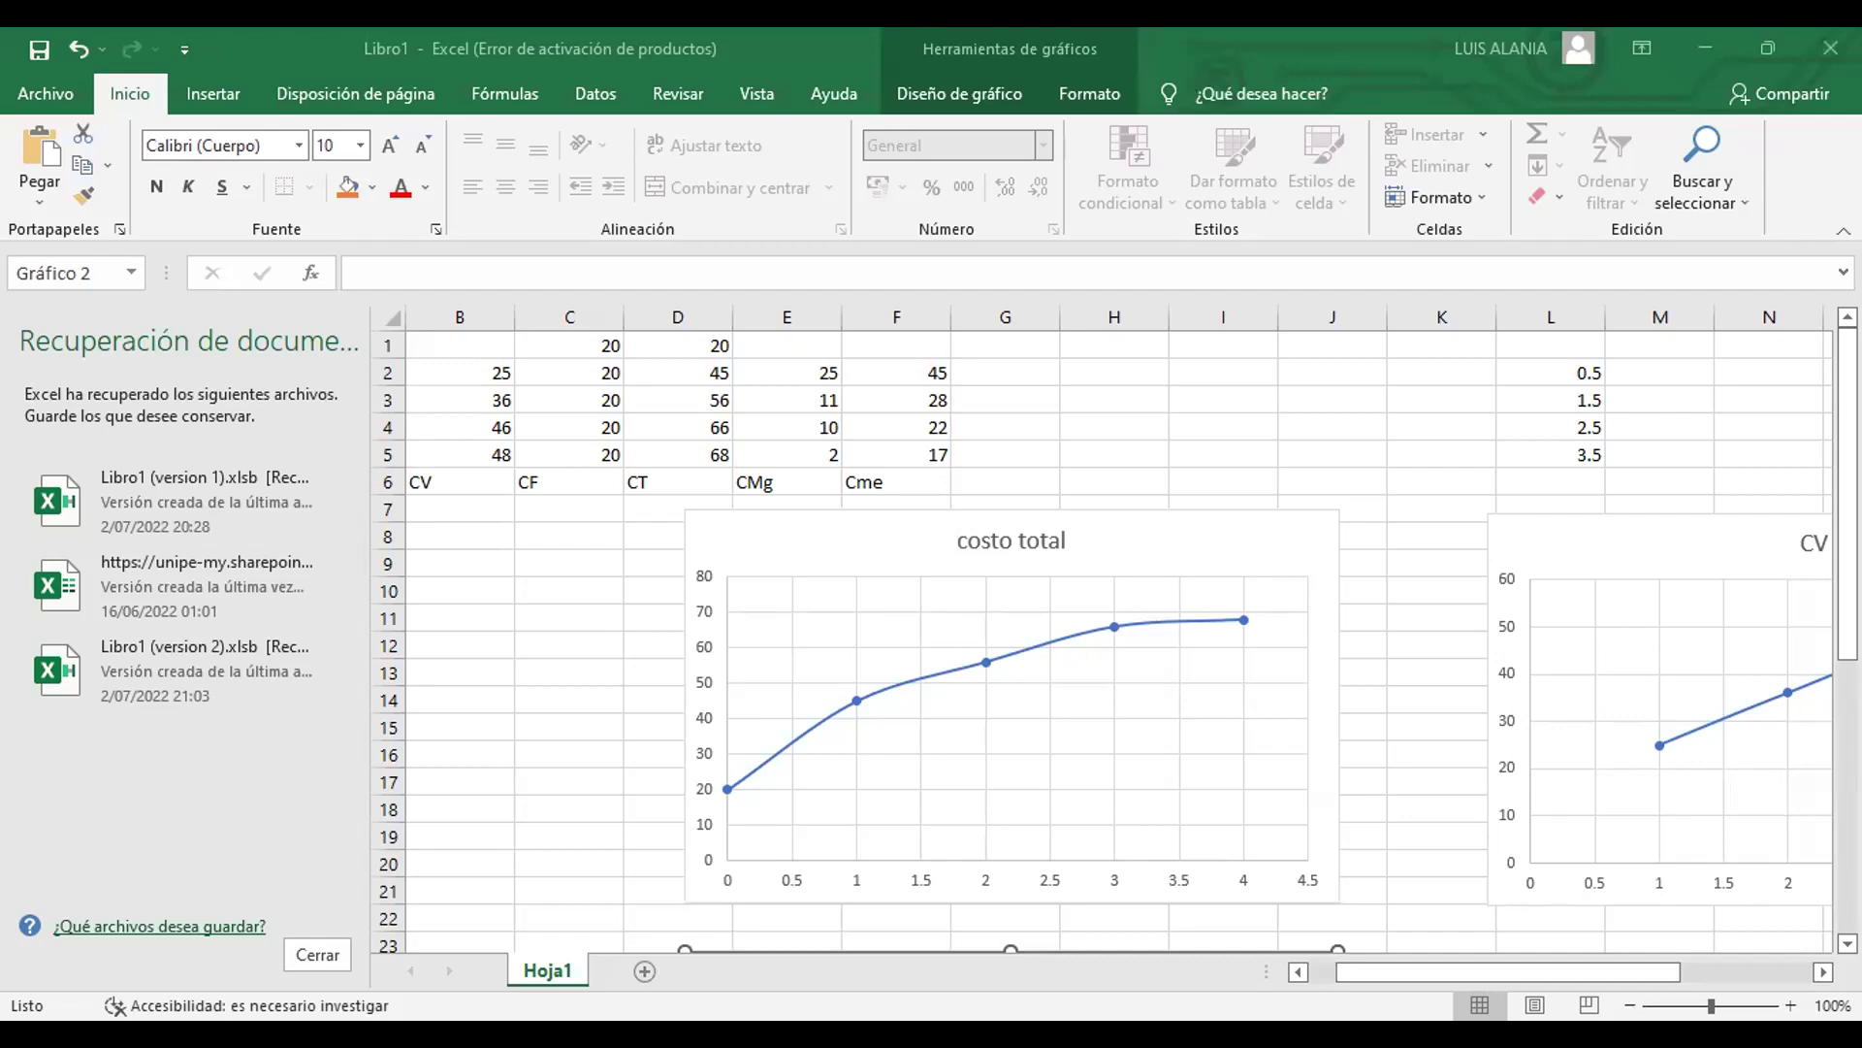
{"action": "scroll", "coordinate": [1125, 544], "scroll_direction": "down", "scroll_amount": 6}
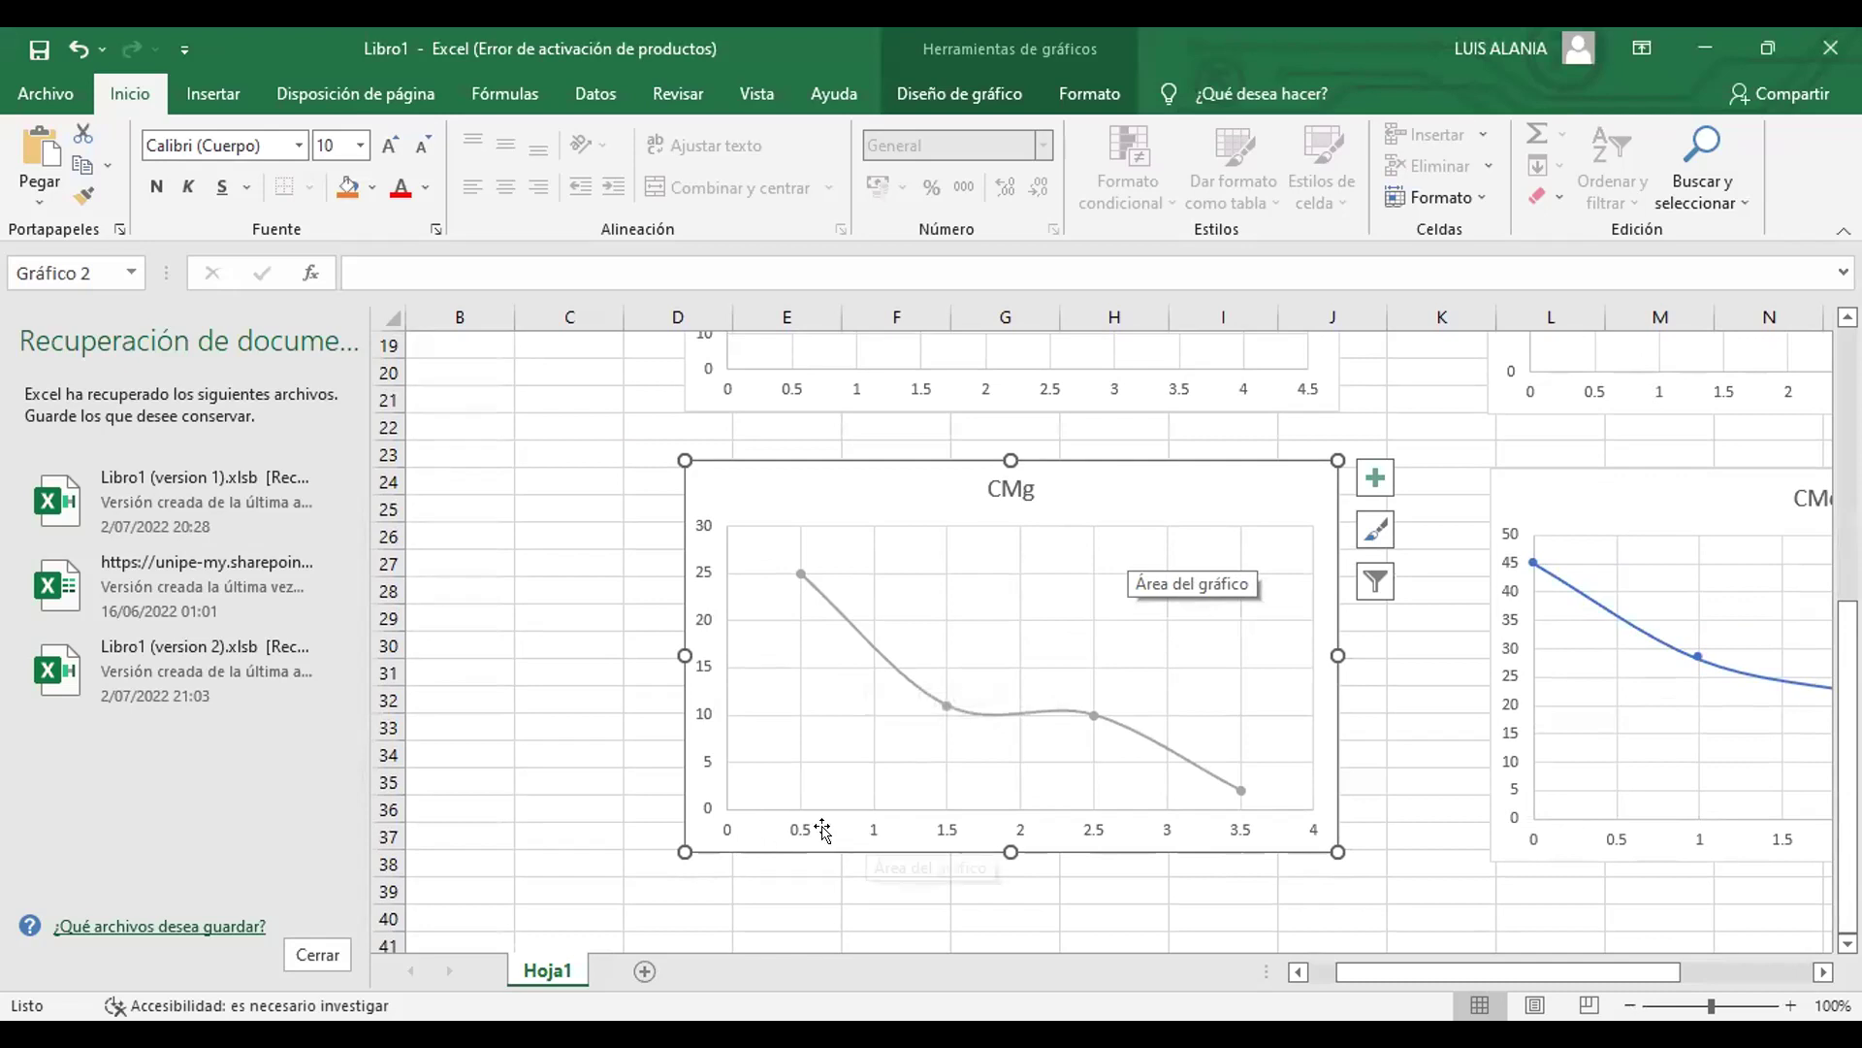
Step: Examine the CMg curve and the costo total chart alongside the cost data in rows 1 to 6
{"action": "mouse_move", "coordinate": [795, 580]}
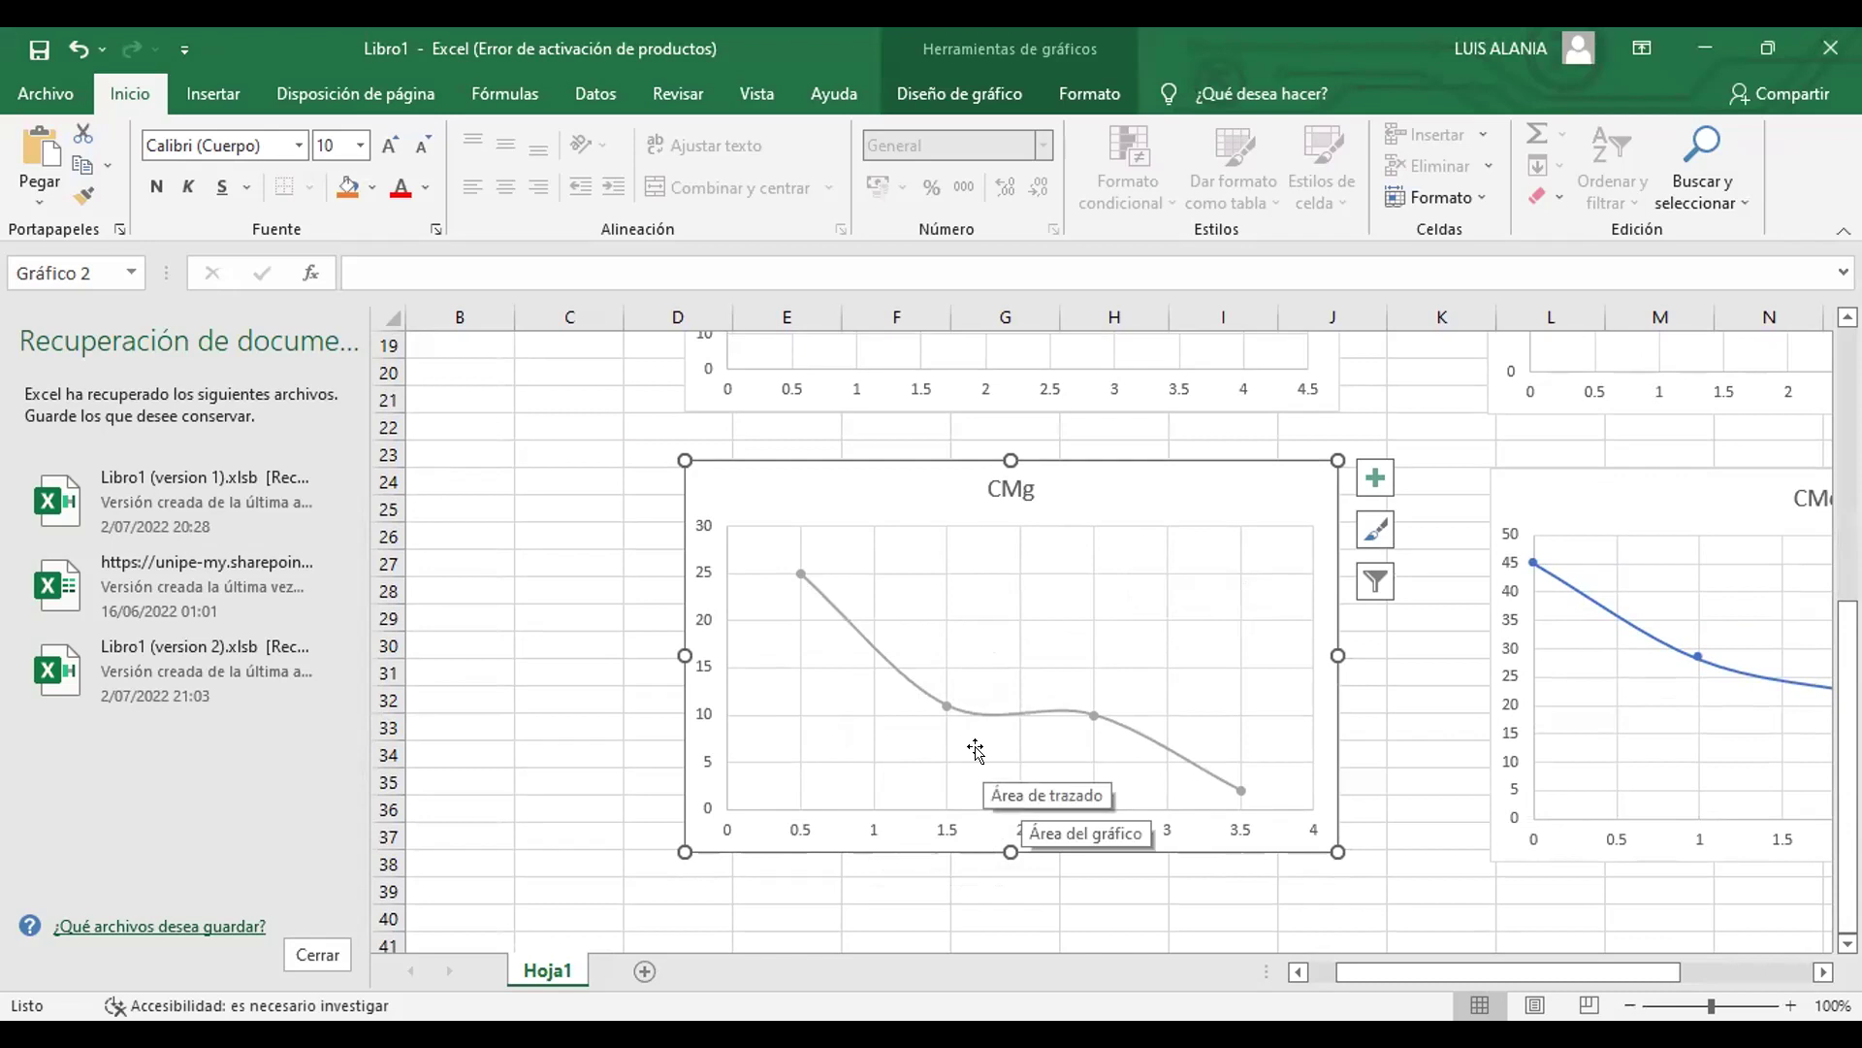
{"action": "scroll", "coordinate": [999, 744], "scroll_direction": "up", "scroll_amount": 6}
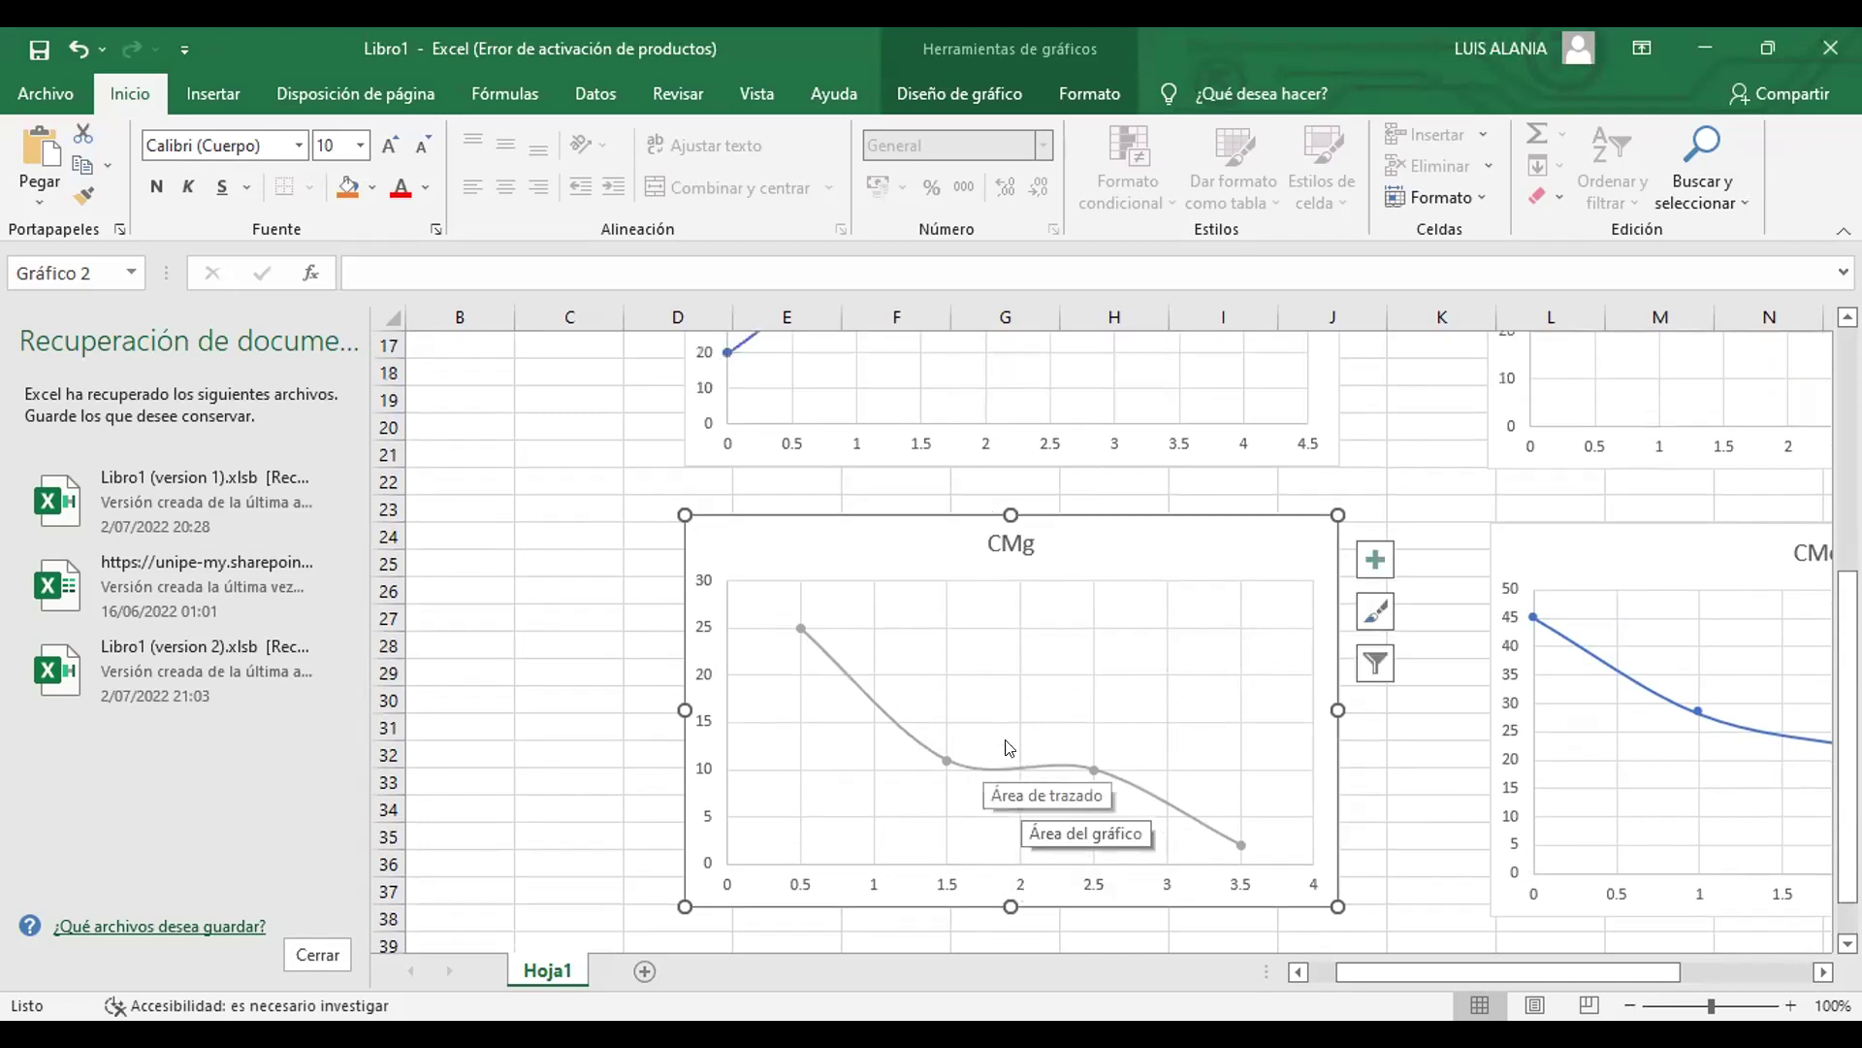
{"action": "scroll", "coordinate": [1122, 763], "scroll_direction": "down", "scroll_amount": 1}
{"action": "scroll", "coordinate": [1122, 764], "scroll_direction": "up", "scroll_amount": 1}
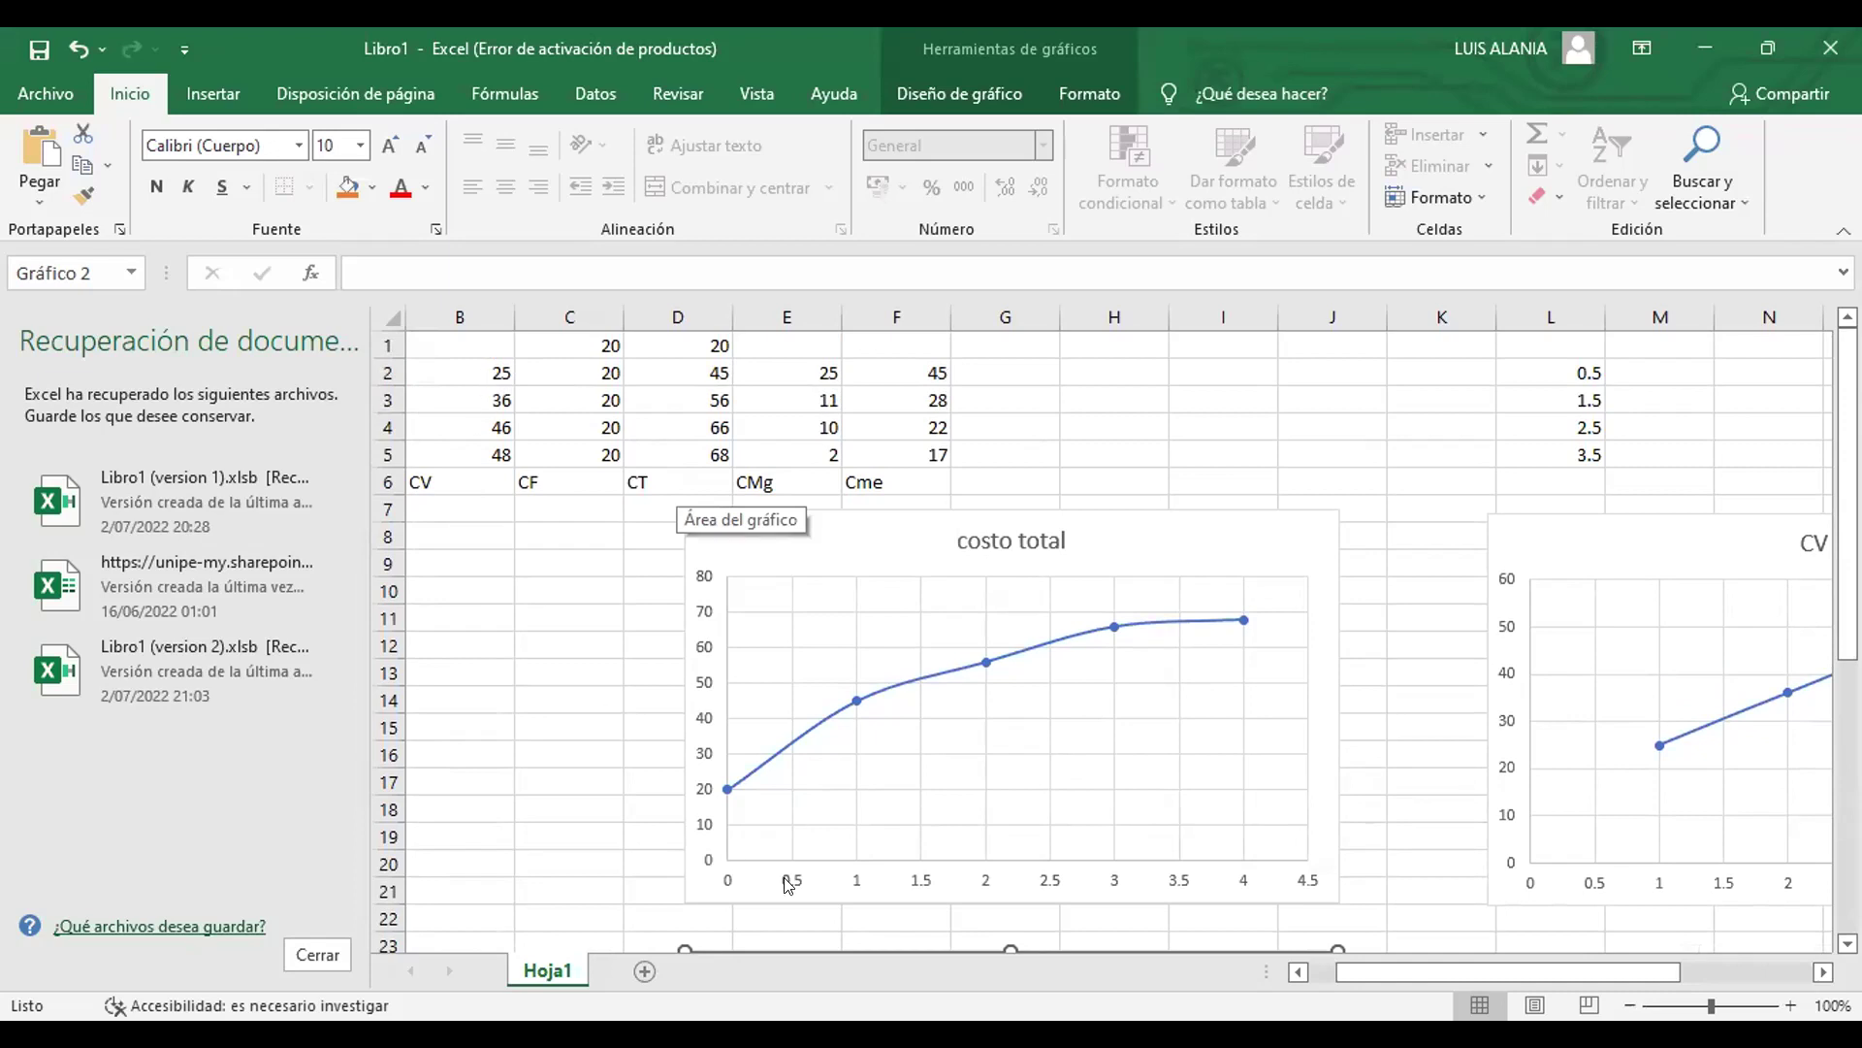
{"action": "scroll", "coordinate": [1347, 949], "scroll_direction": "left", "scroll_amount": 1}
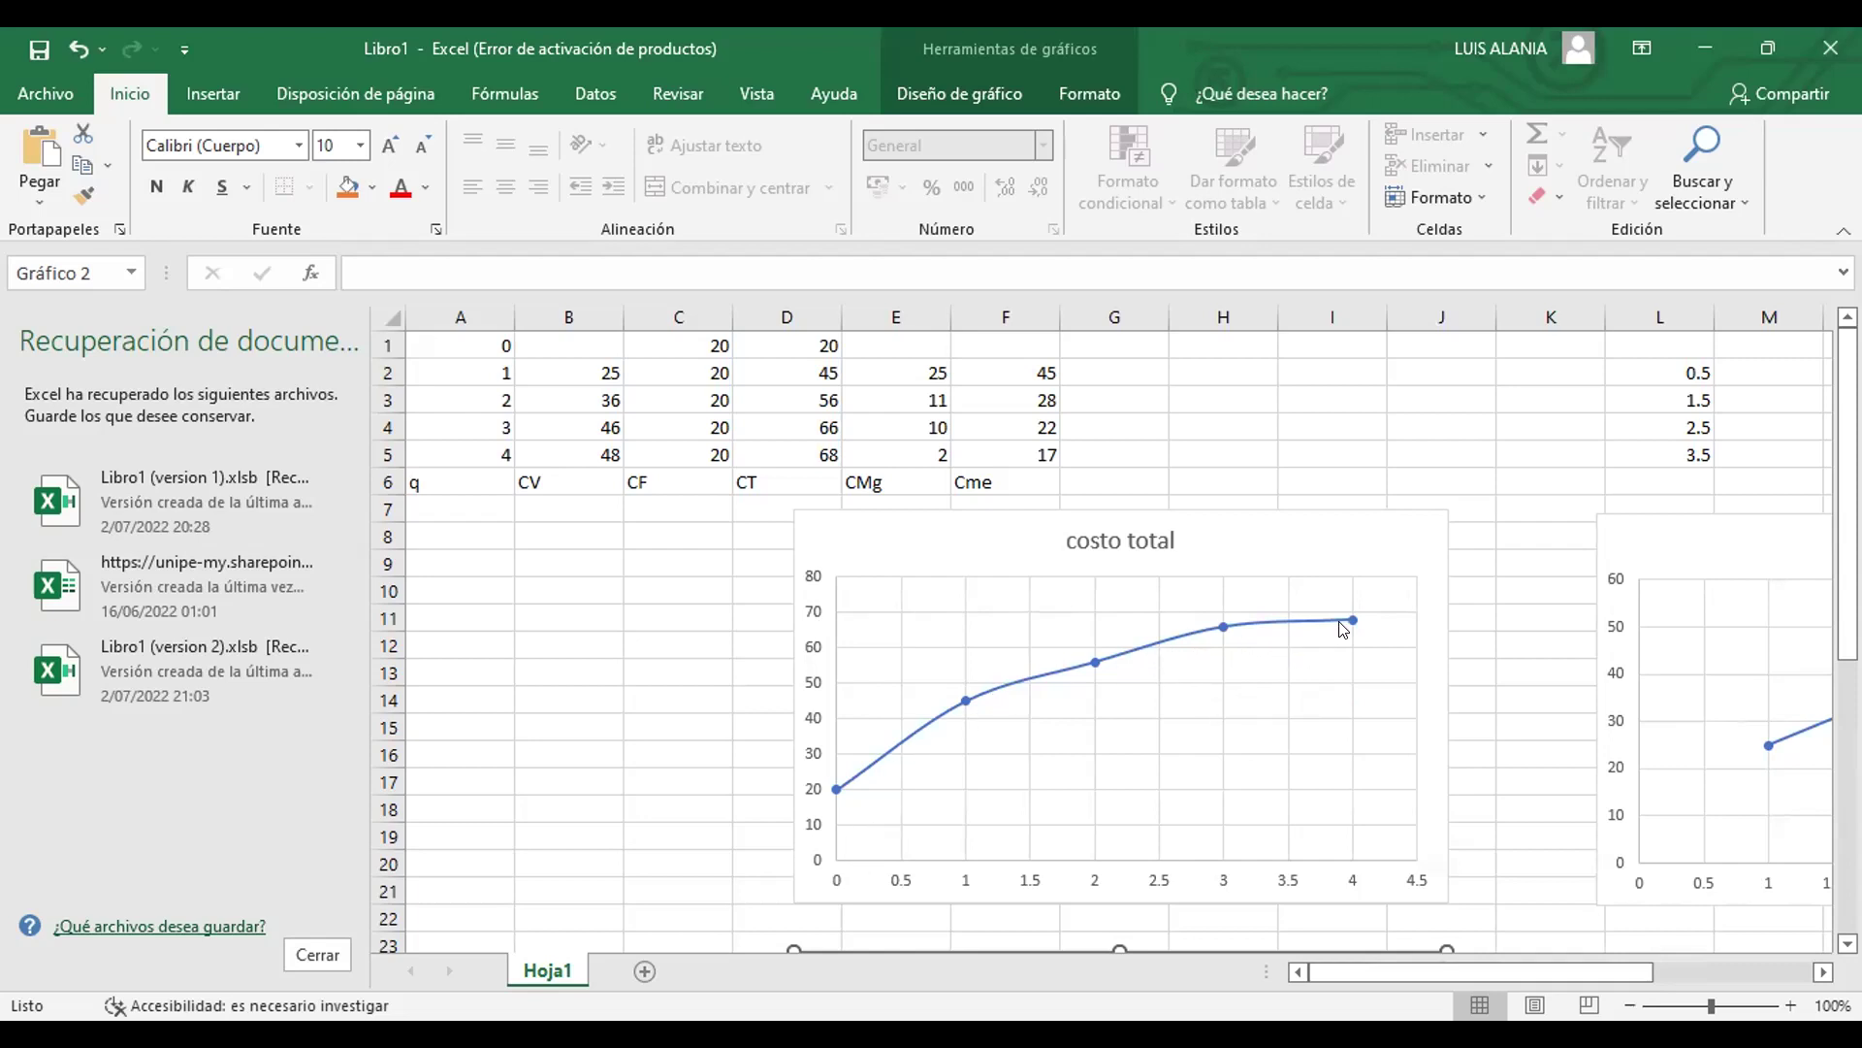
{"action": "mouse_move", "coordinate": [1341, 623]}
Step: Examine the CV and CMe charts, comparing the CMe curve with the neighbouring CMg curve
{"action": "left_click_drag", "start_coordinate": [1331, 968], "coordinate": [1507, 970]}
{"action": "scroll", "coordinate": [1436, 875], "scroll_direction": "down", "scroll_amount": 1}
{"action": "scroll", "coordinate": [1428, 851], "scroll_direction": "down", "scroll_amount": 1}
{"action": "scroll", "coordinate": [1428, 852], "scroll_direction": "down", "scroll_amount": 1}
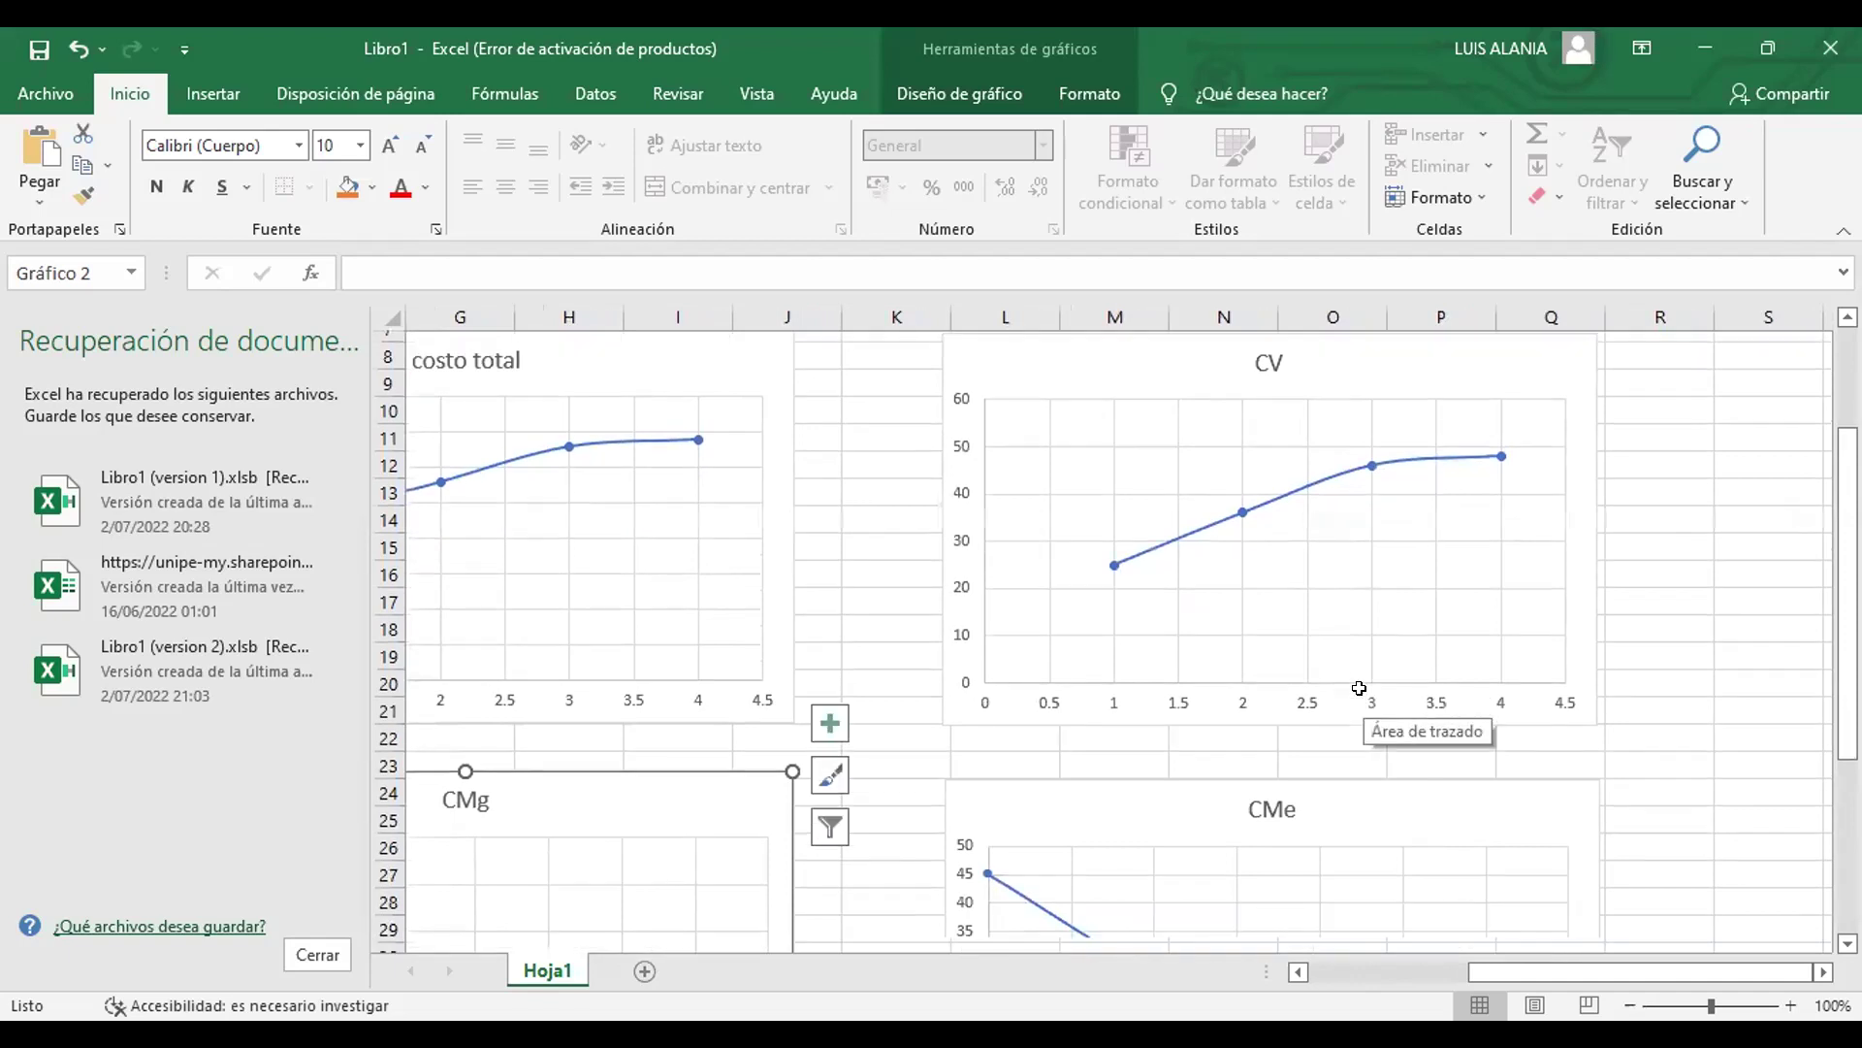
{"action": "scroll", "coordinate": [1361, 691], "scroll_direction": "down", "scroll_amount": 4}
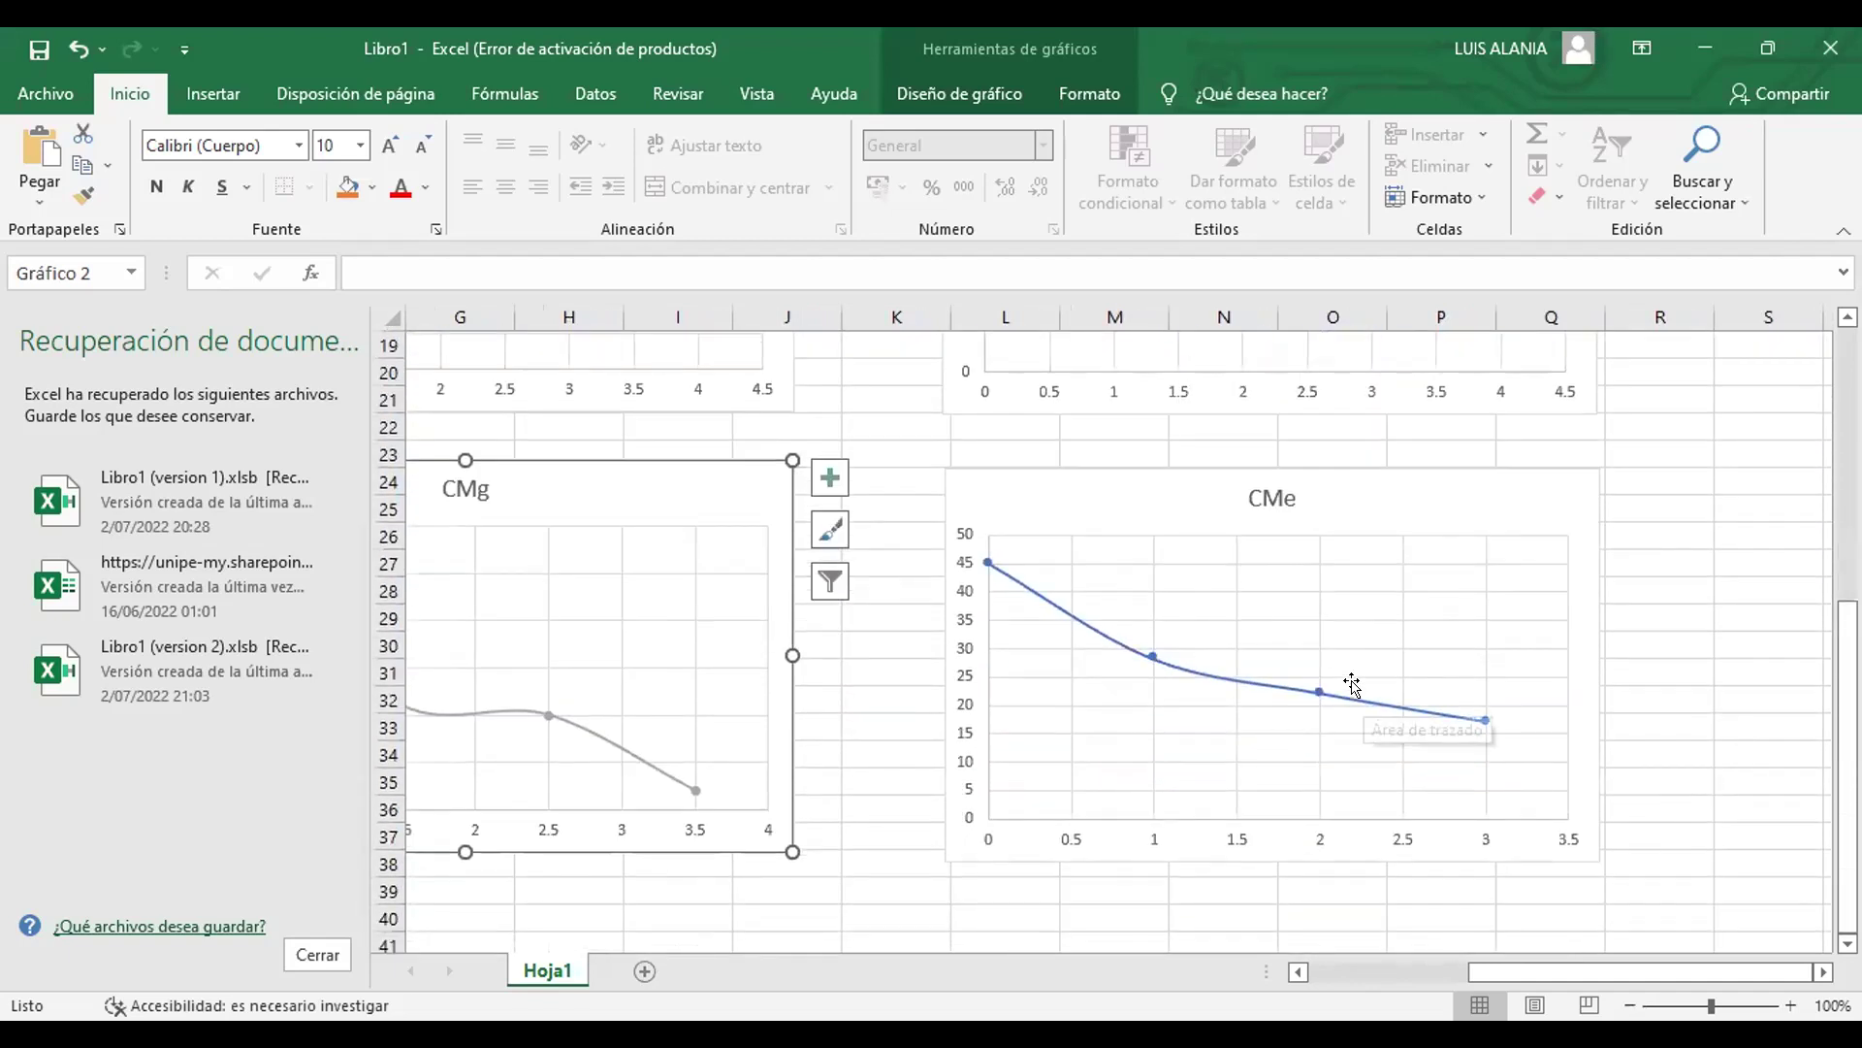
{"action": "scroll", "coordinate": [1358, 689], "scroll_direction": "down", "scroll_amount": 1}
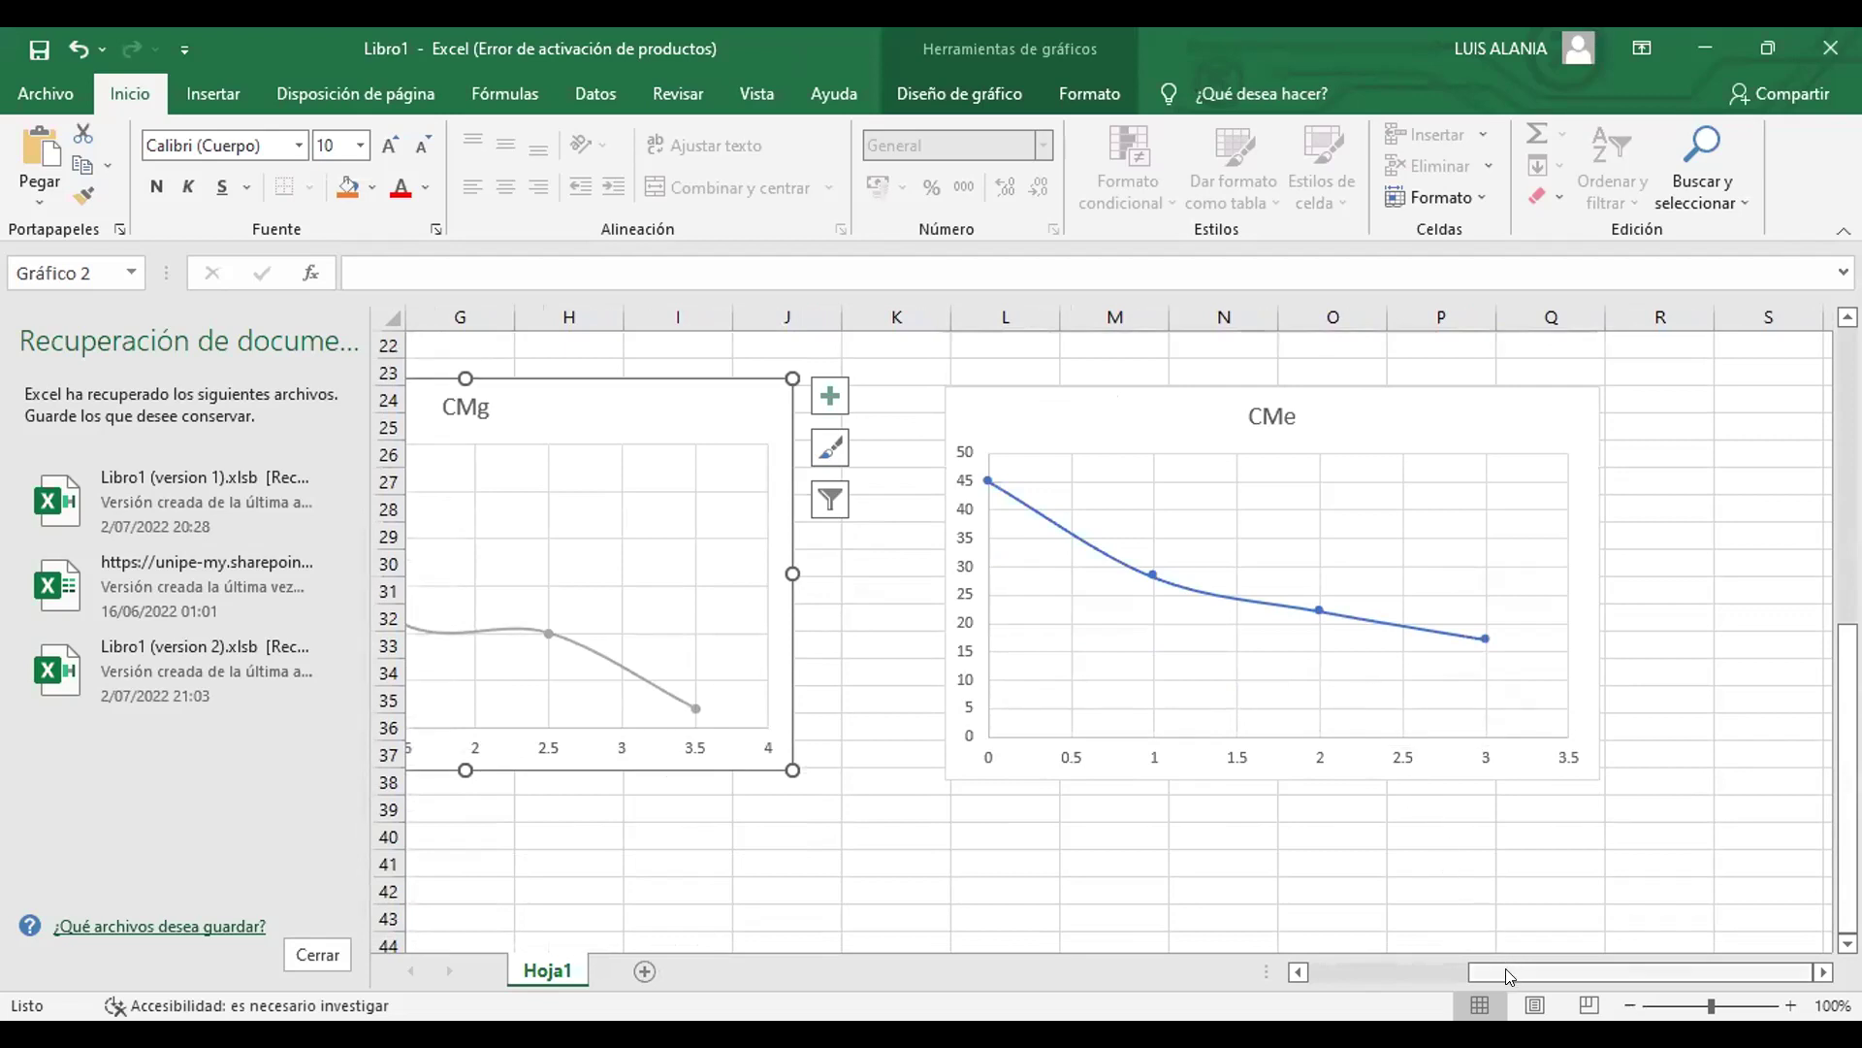
{"action": "left_click_drag", "start_coordinate": [1506, 968], "coordinate": [1451, 971]}
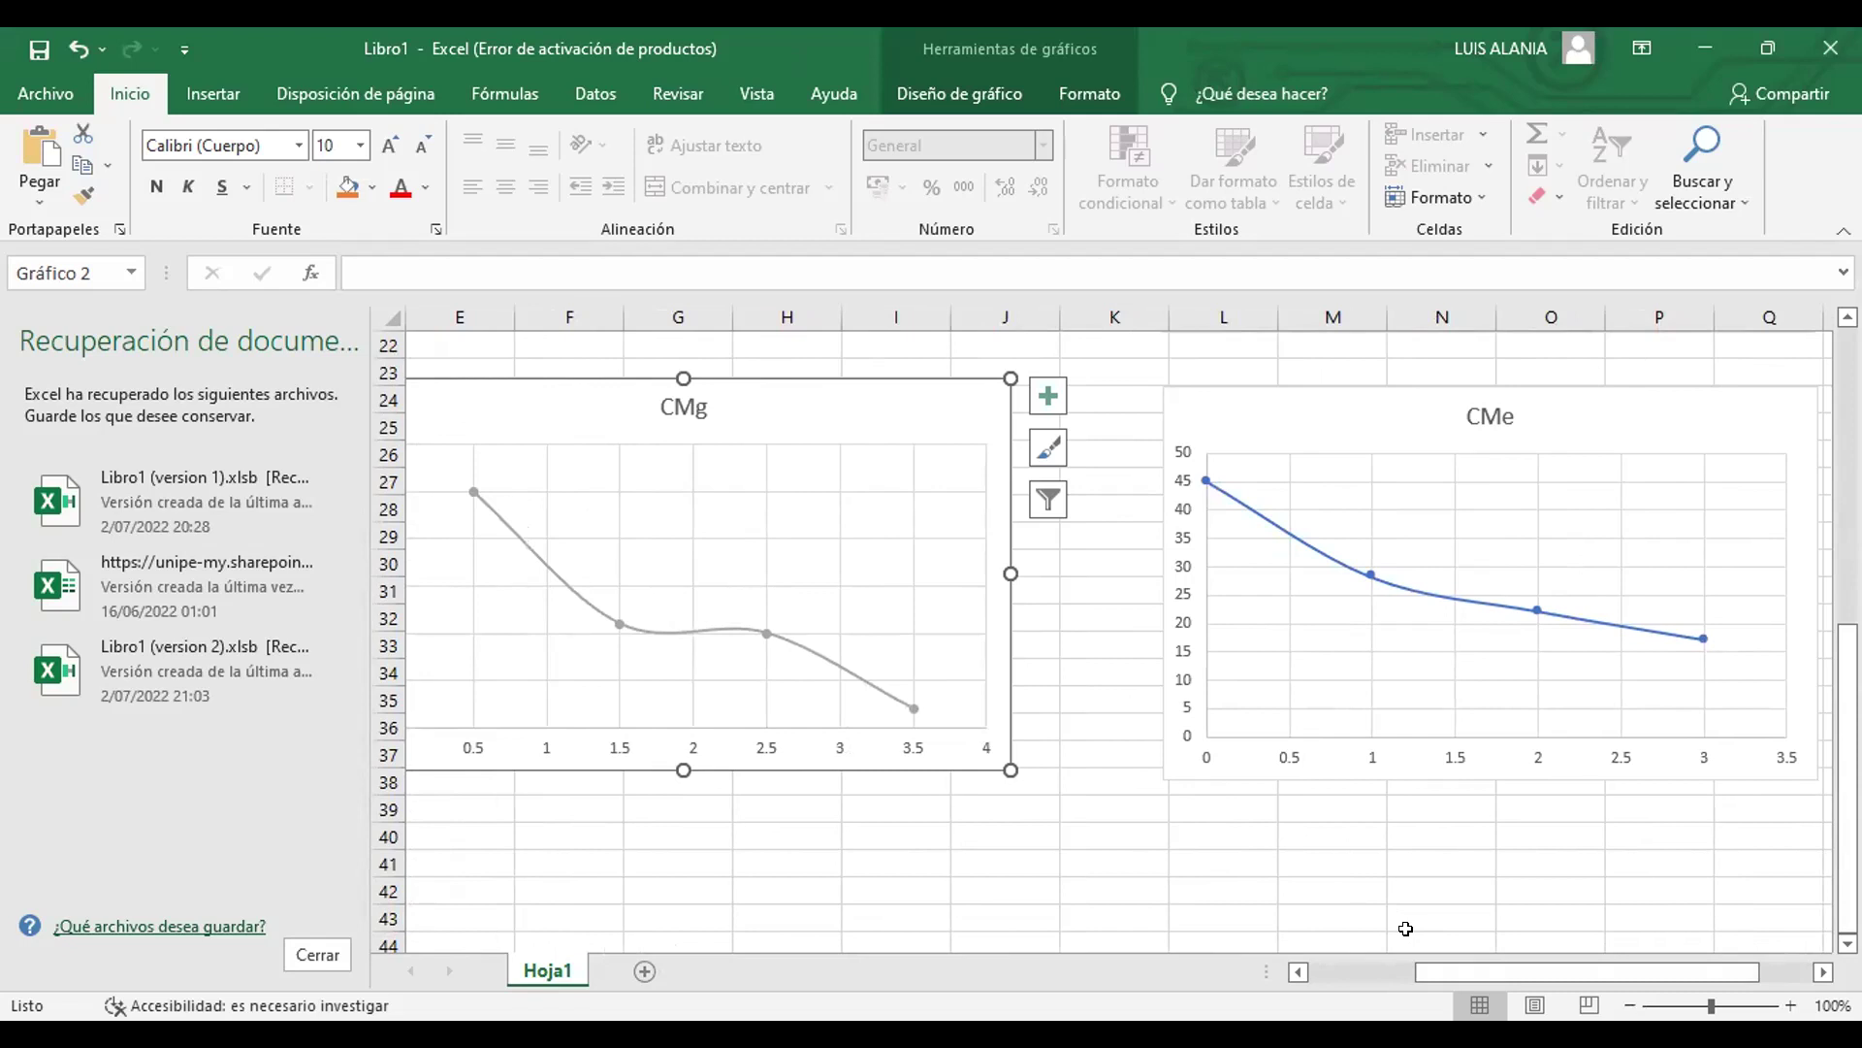
{"action": "scroll", "coordinate": [1167, 793], "scroll_direction": "down", "scroll_amount": 2}
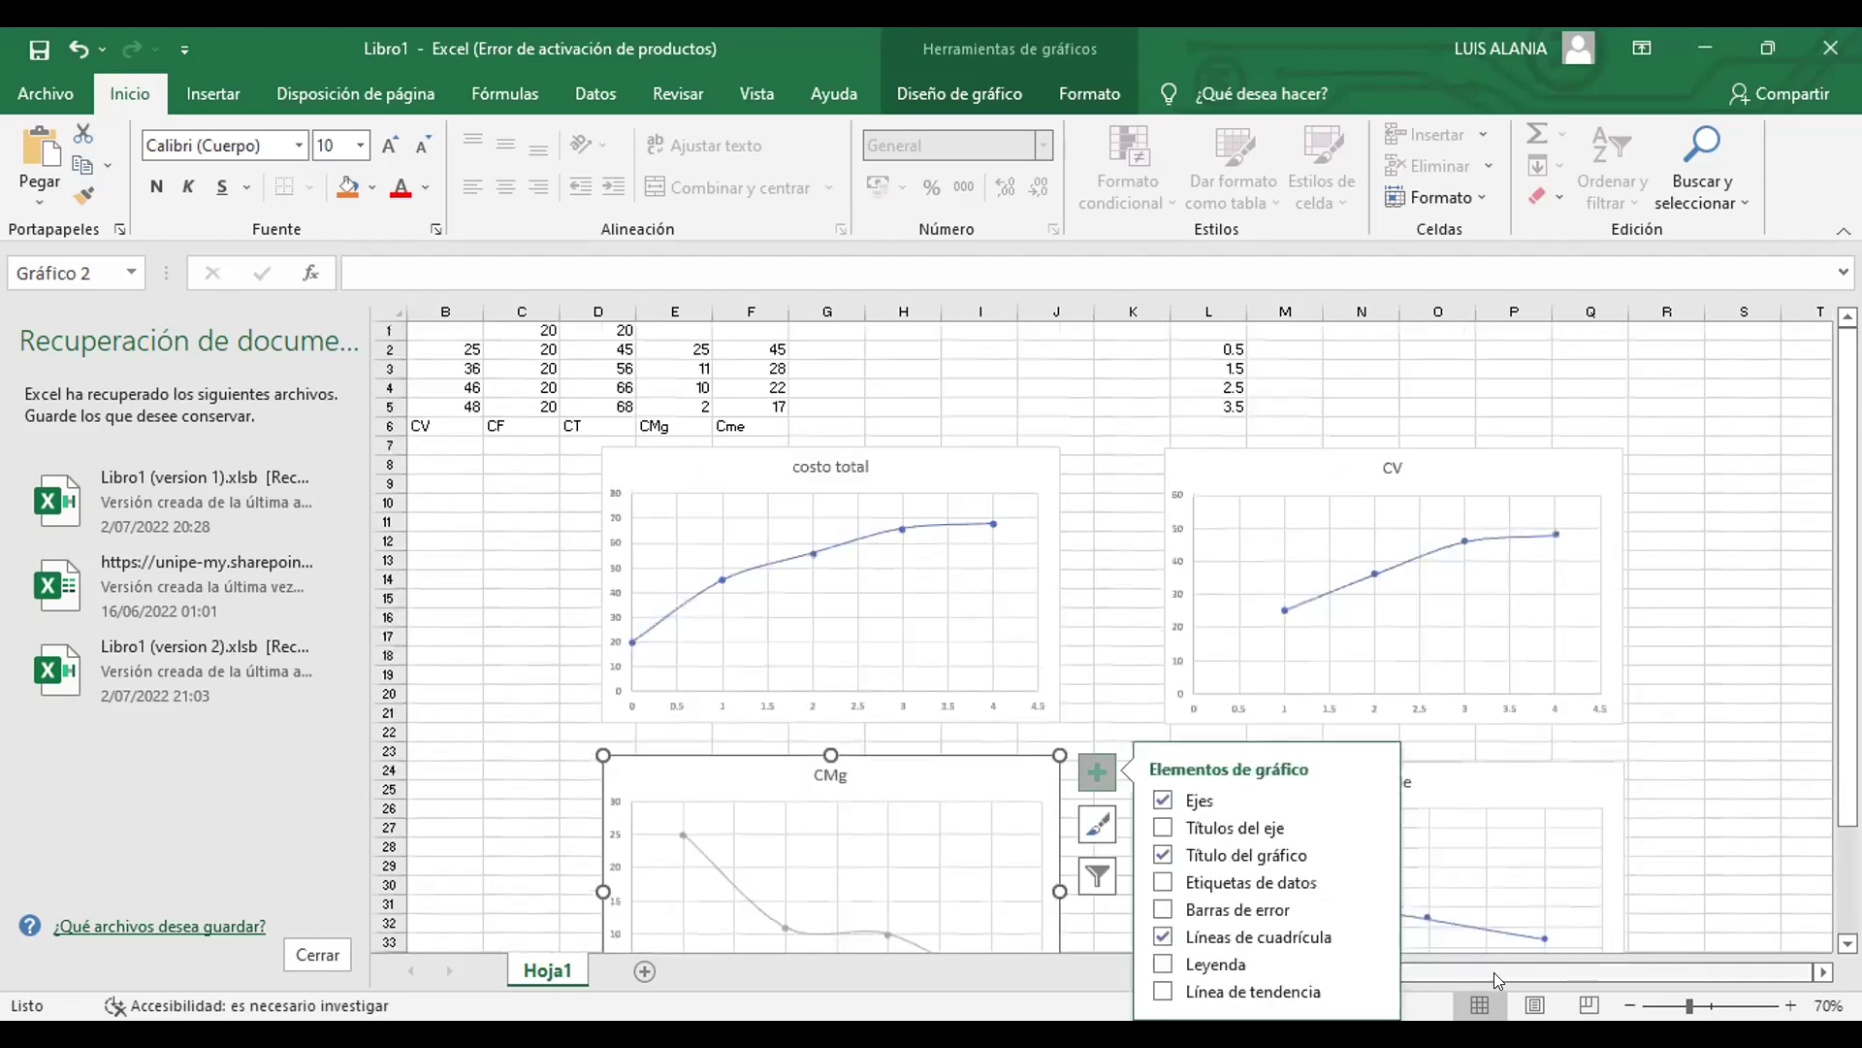
Step: Go back to the cost table and review the q, CV and CF column labels in row 6
{"action": "scroll", "coordinate": [1369, 980], "scroll_direction": "up", "scroll_amount": 2, "text": "ctrl"}
{"action": "scroll", "coordinate": [923, 699], "scroll_direction": "up", "scroll_amount": 5}
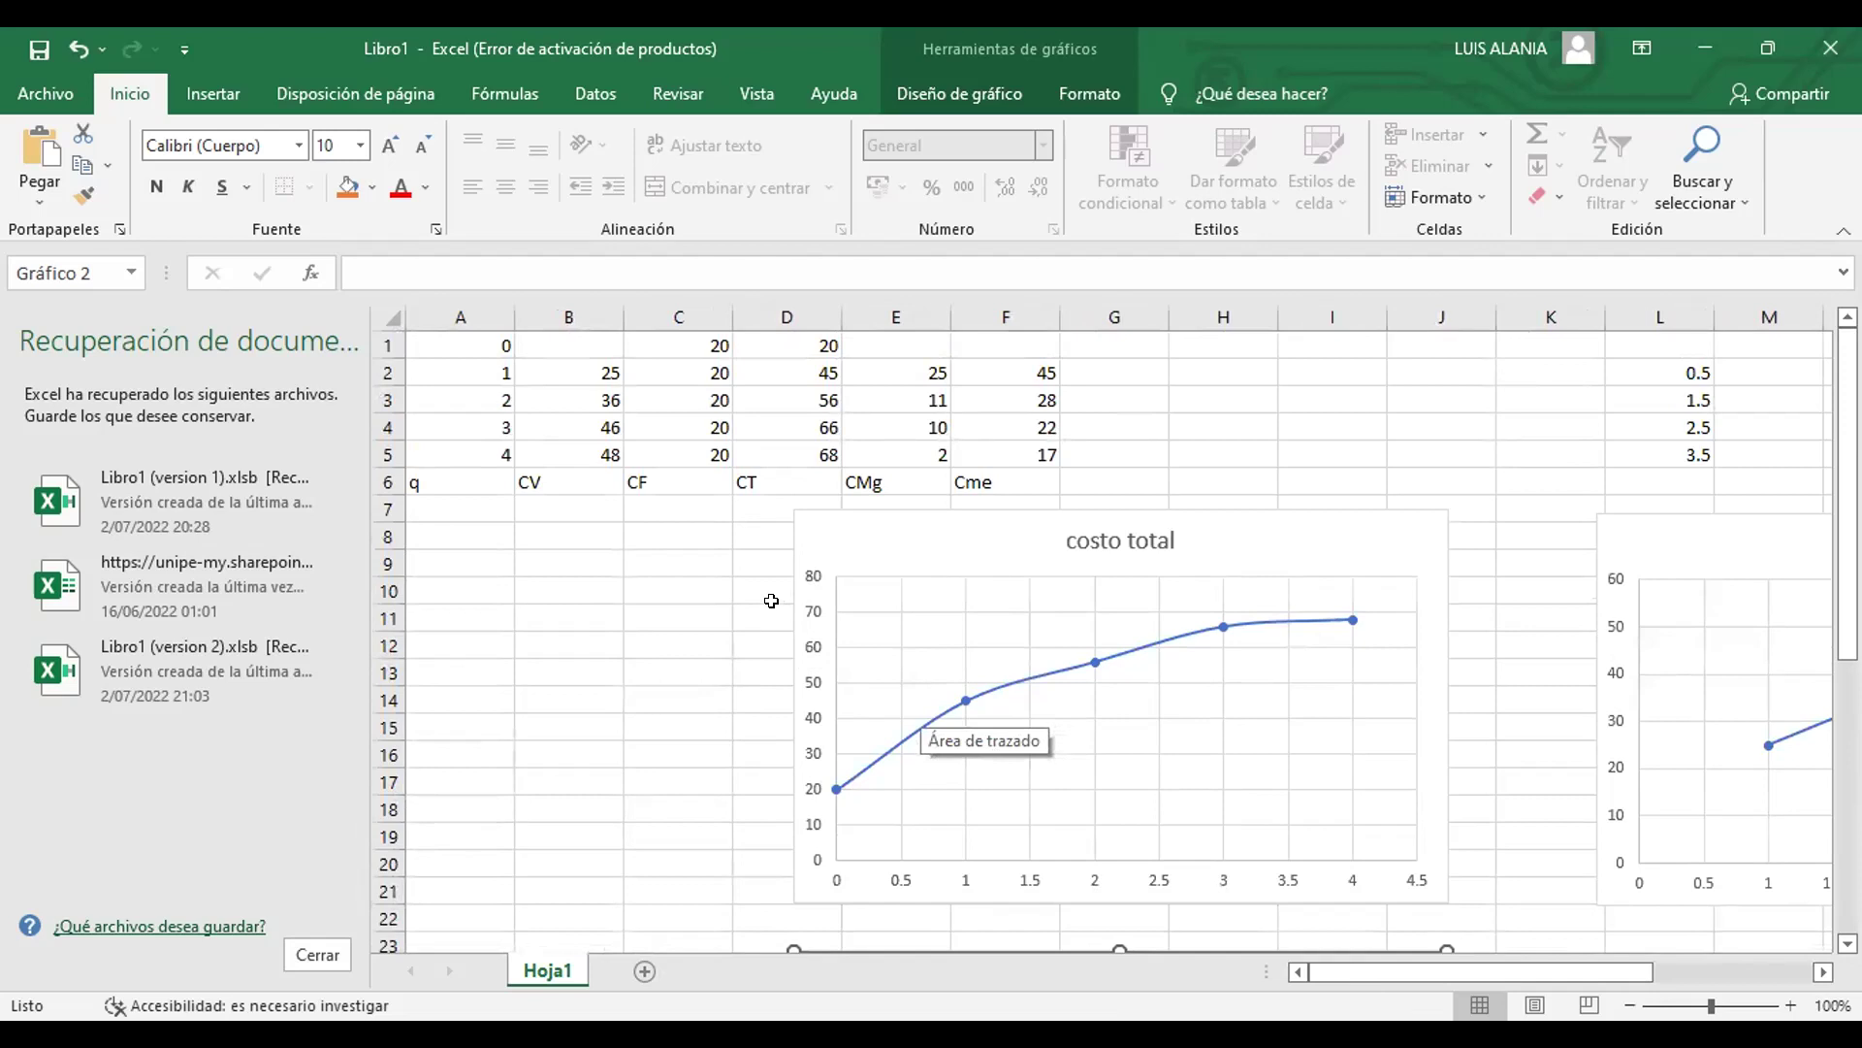
{"action": "left_click", "coordinate": [474, 481]}
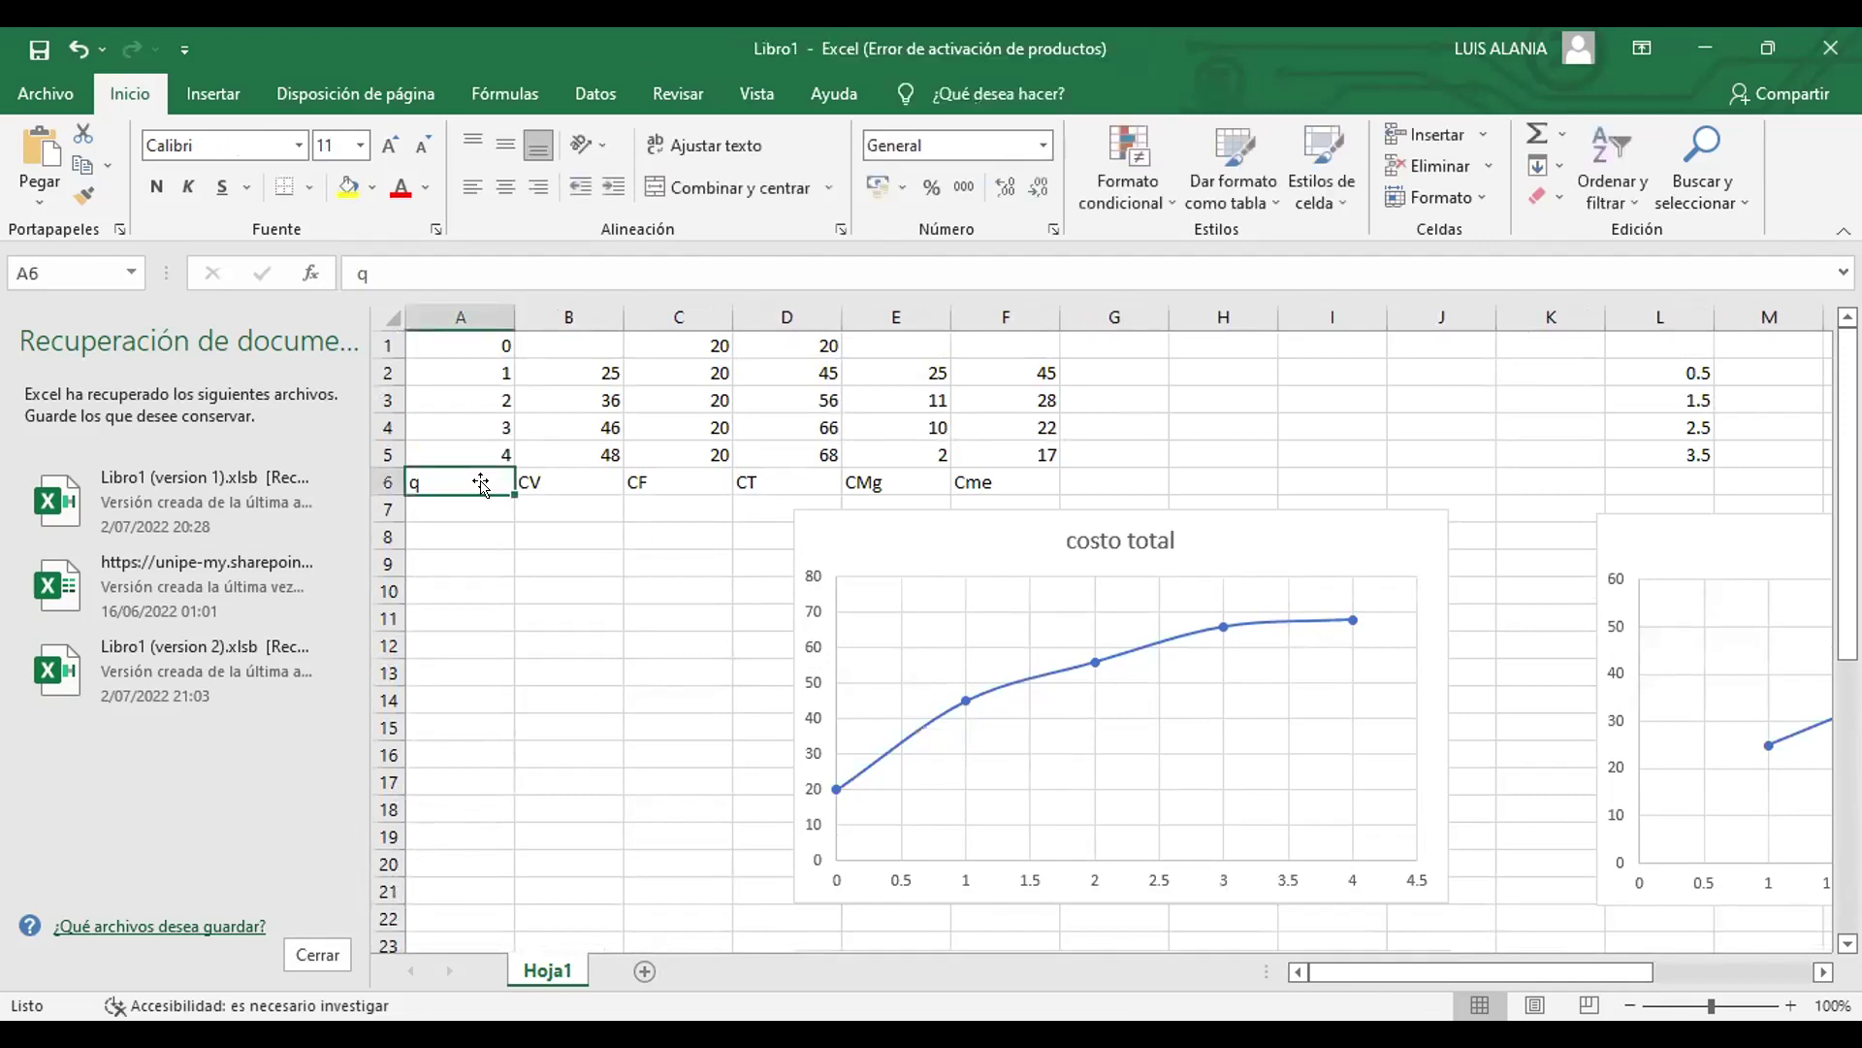
{"action": "left_click", "coordinate": [565, 484]}
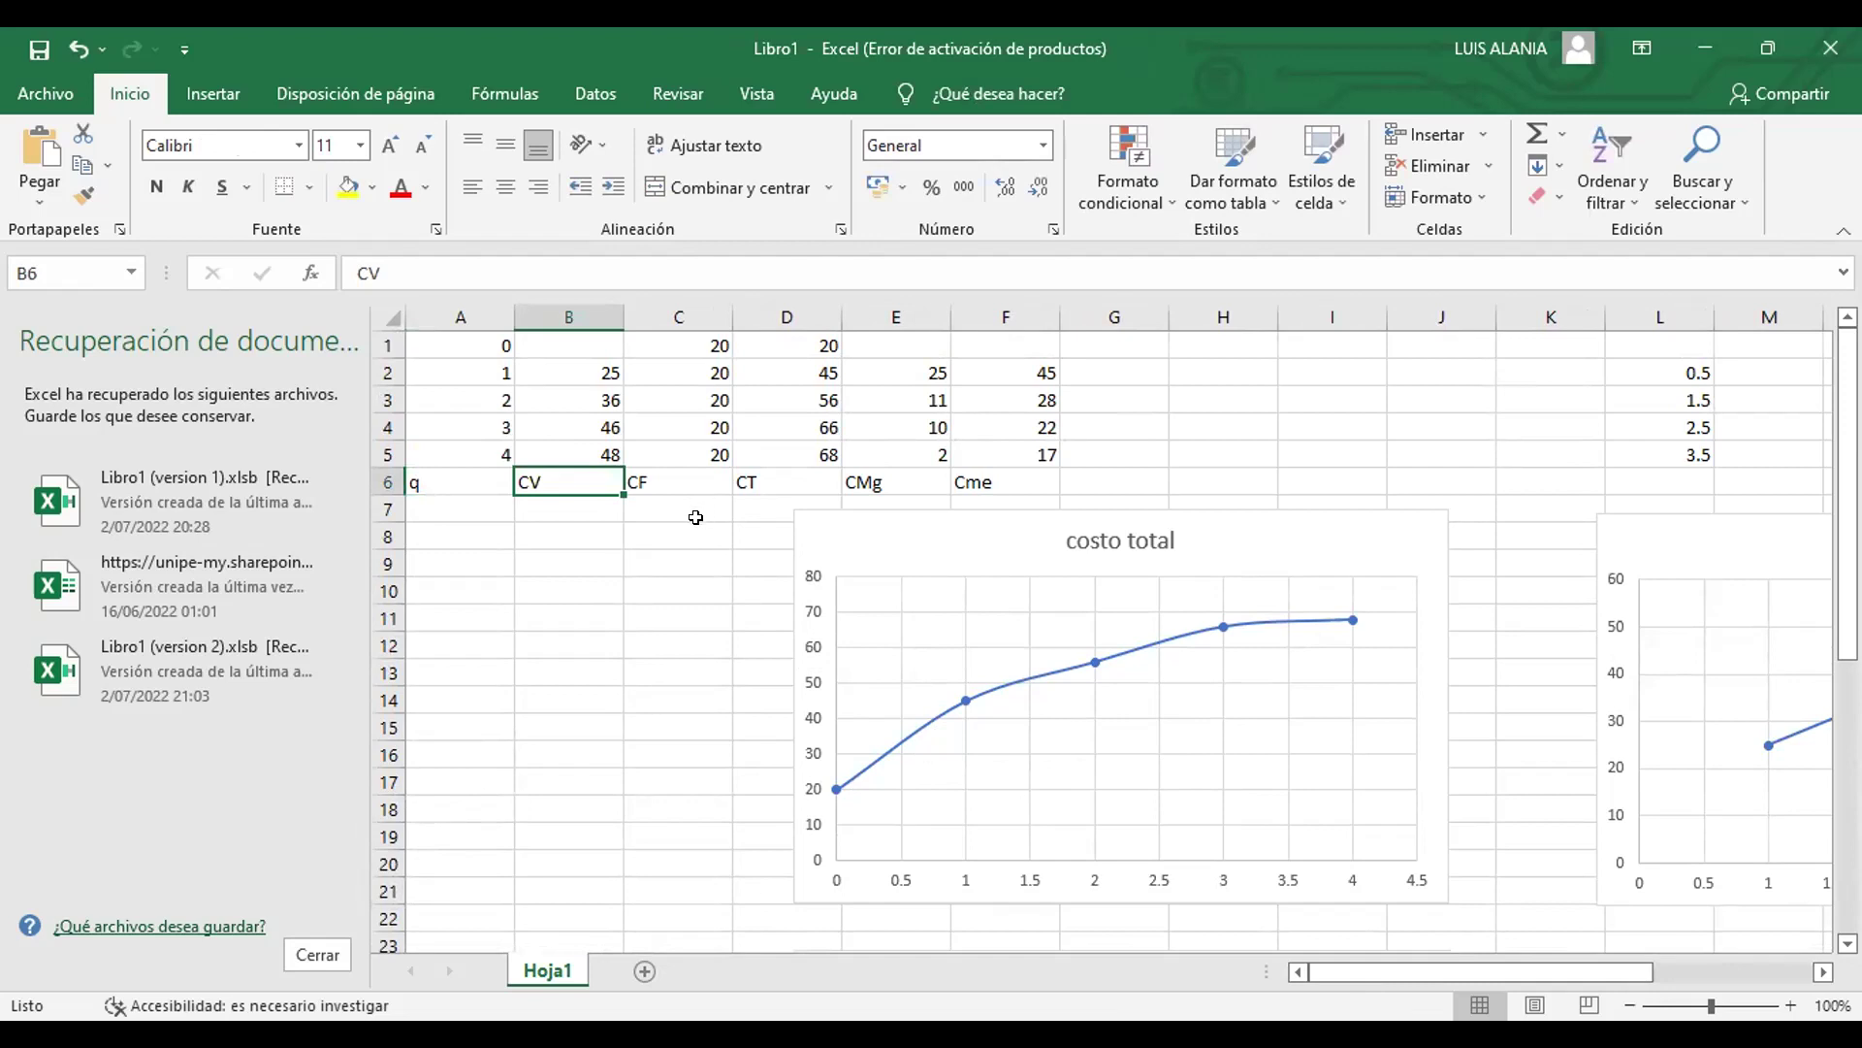
{"action": "left_click", "coordinate": [696, 484]}
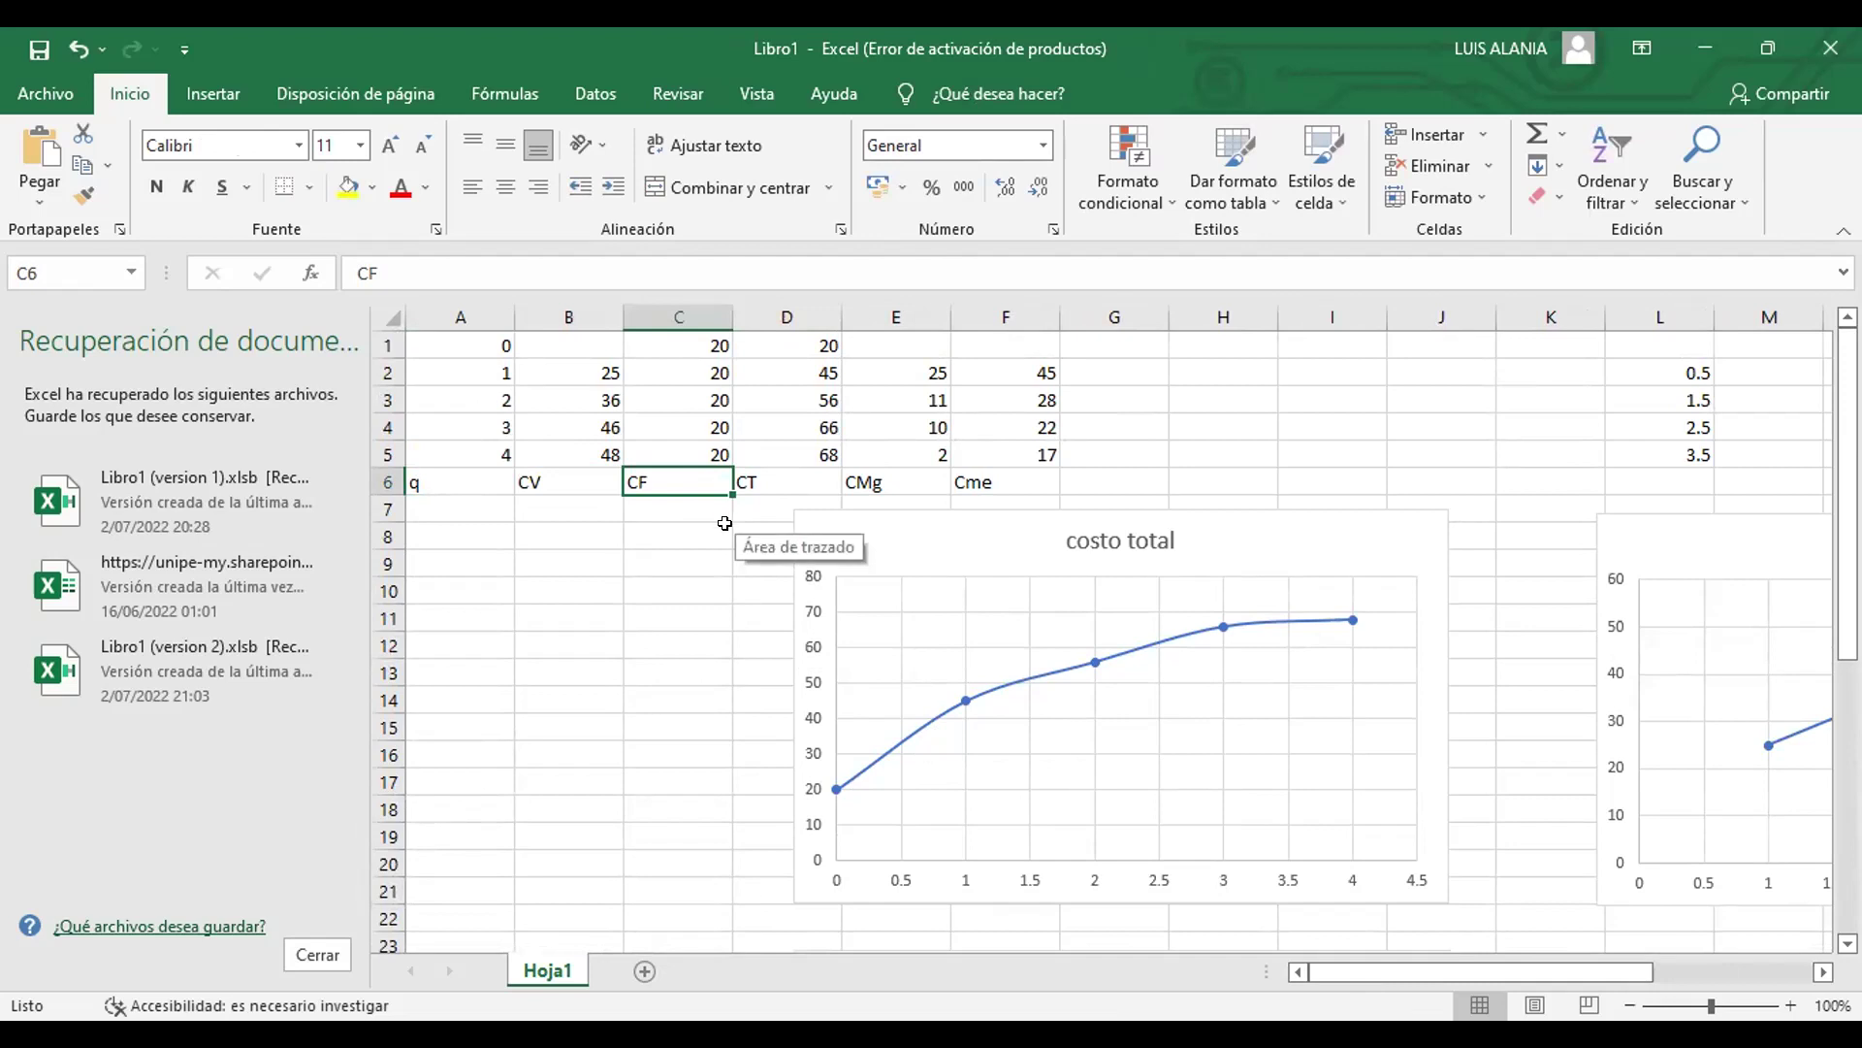
{"action": "left_click", "coordinate": [721, 529]}
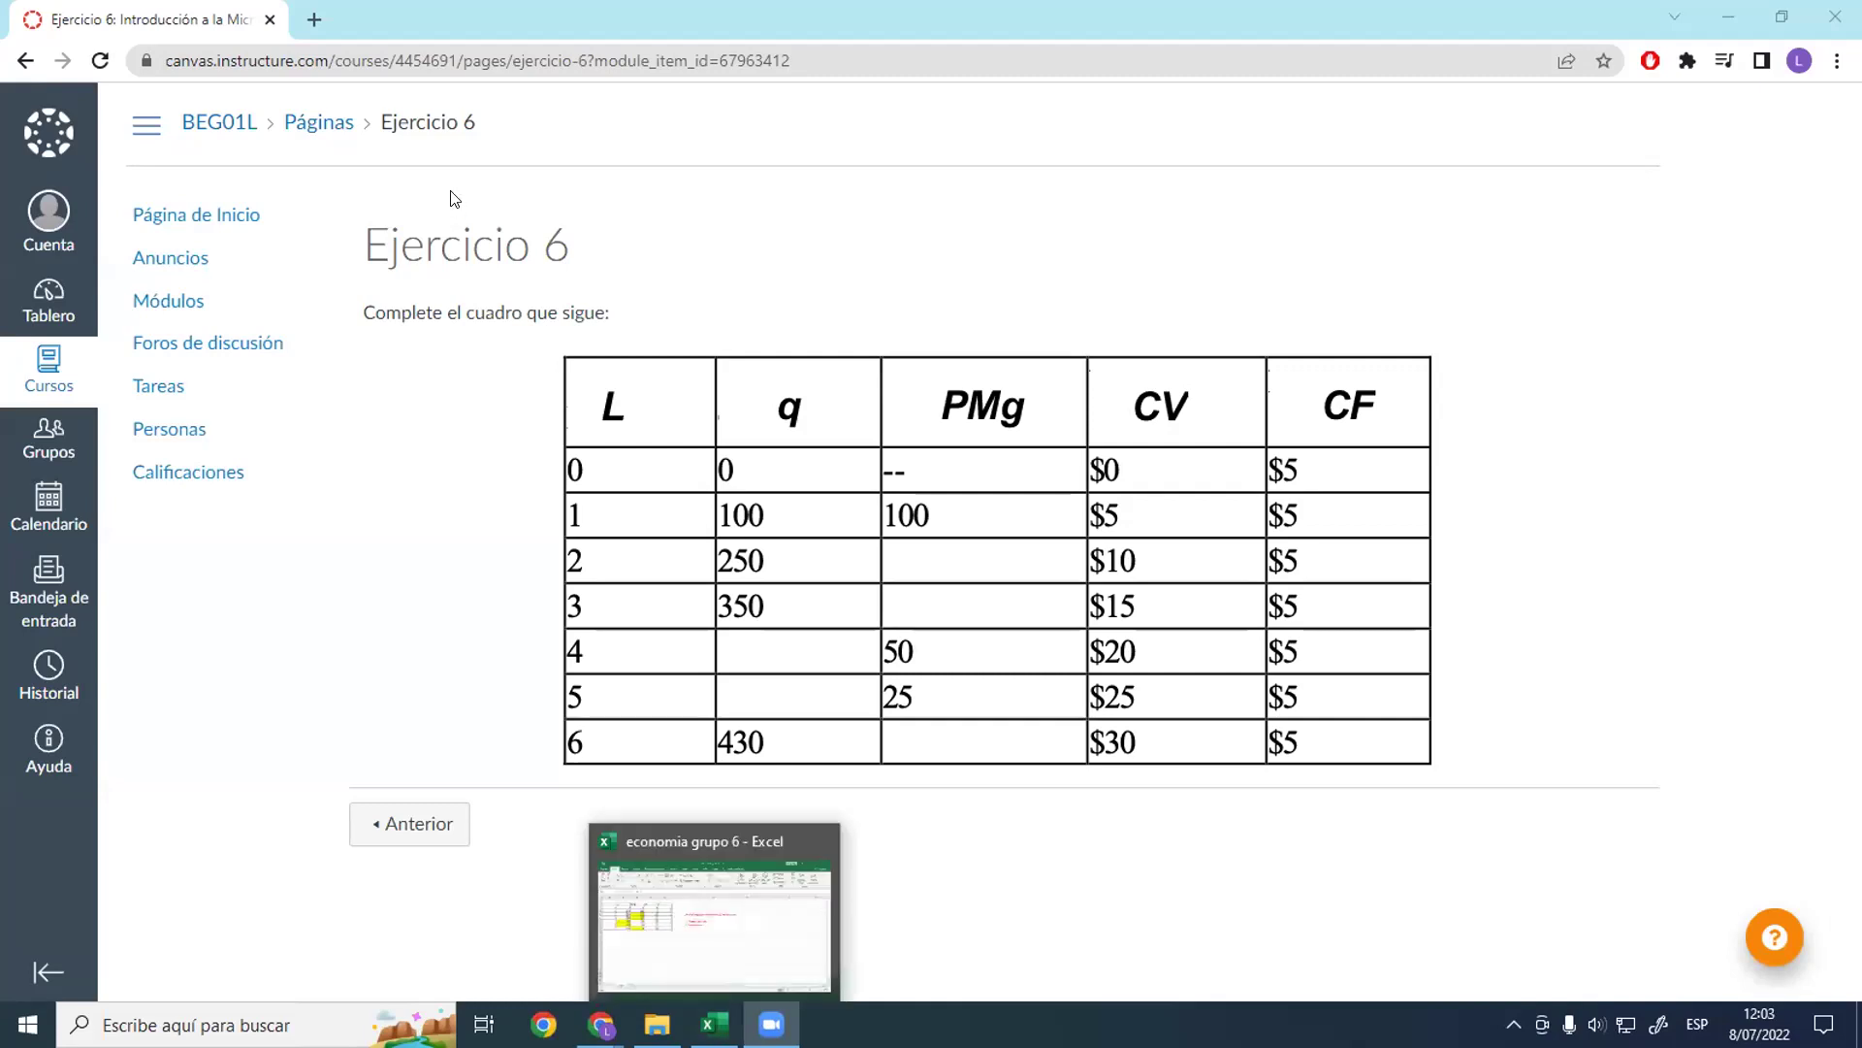
Step: Check the Ejercicio 6 exercise page and switch to the Excel workbook economia grupo 6
{"action": "left_click_drag", "start_coordinate": [391, 233], "coordinate": [526, 222]}
{"action": "left_click", "coordinate": [527, 222]}
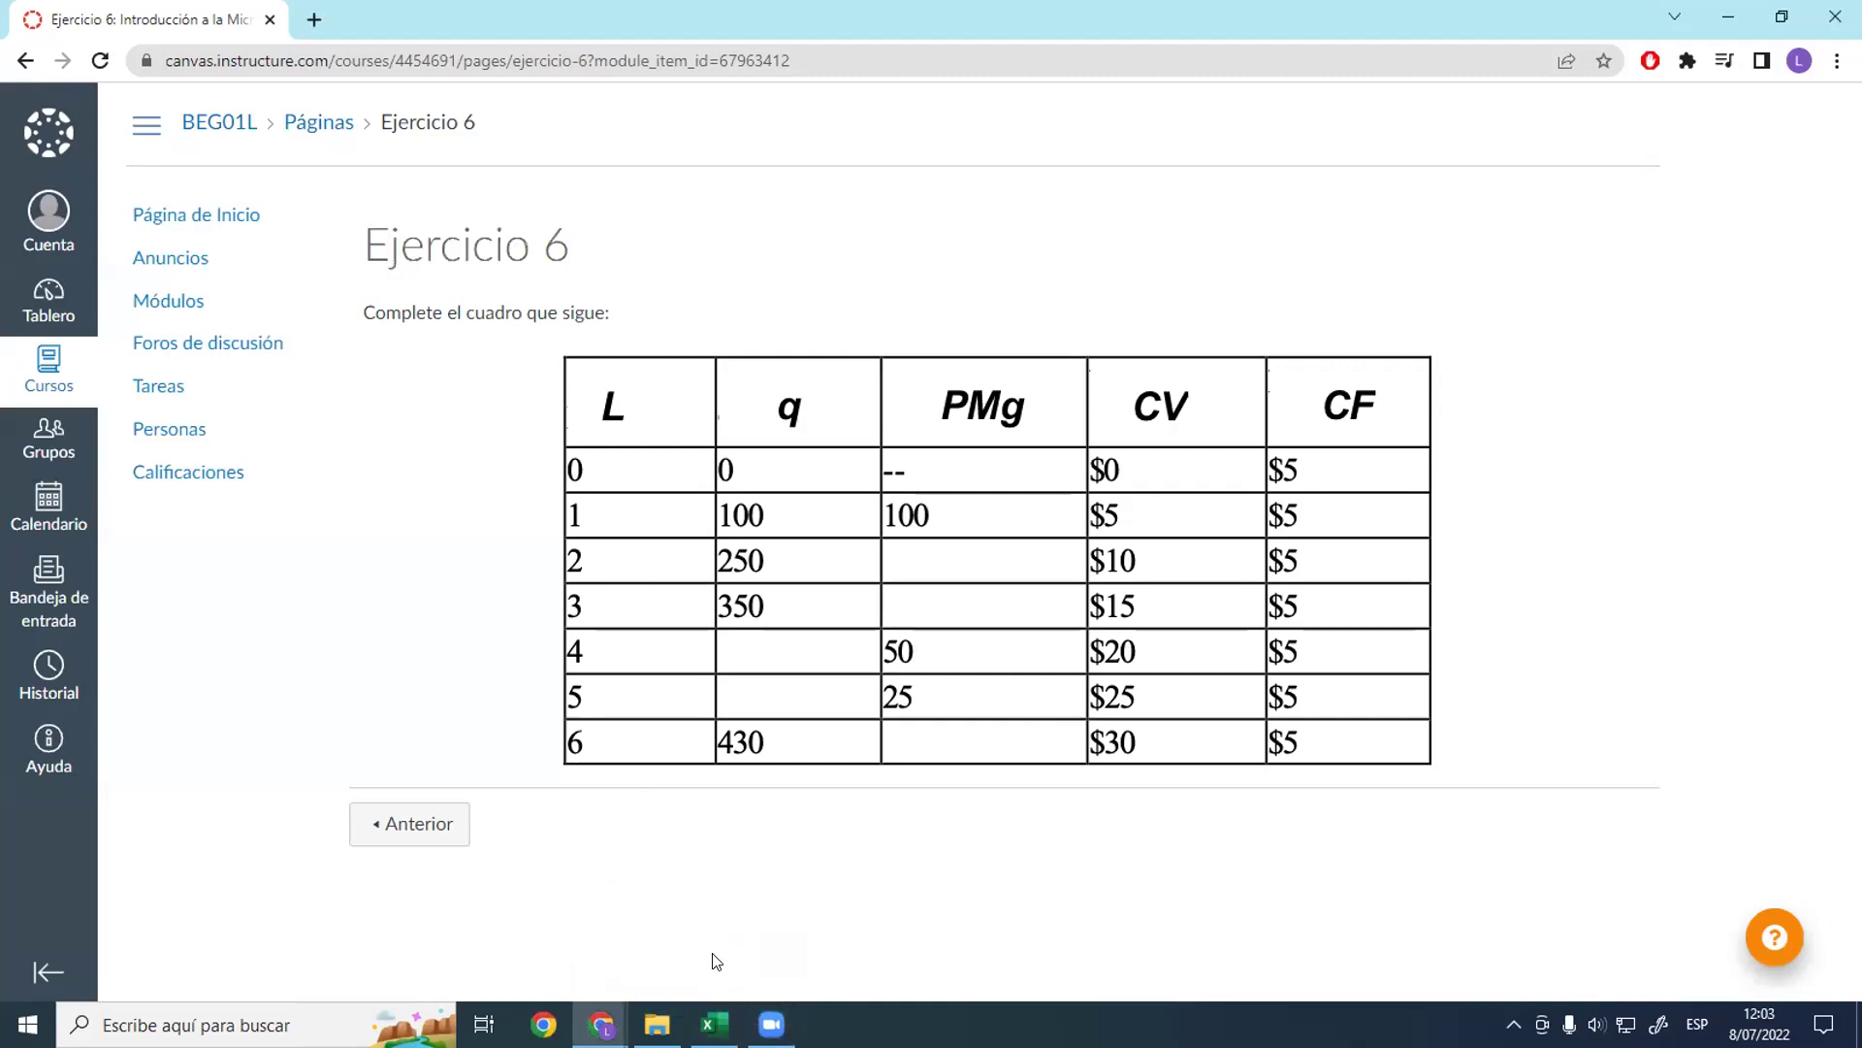
{"action": "mouse_move", "coordinate": [715, 1025]}
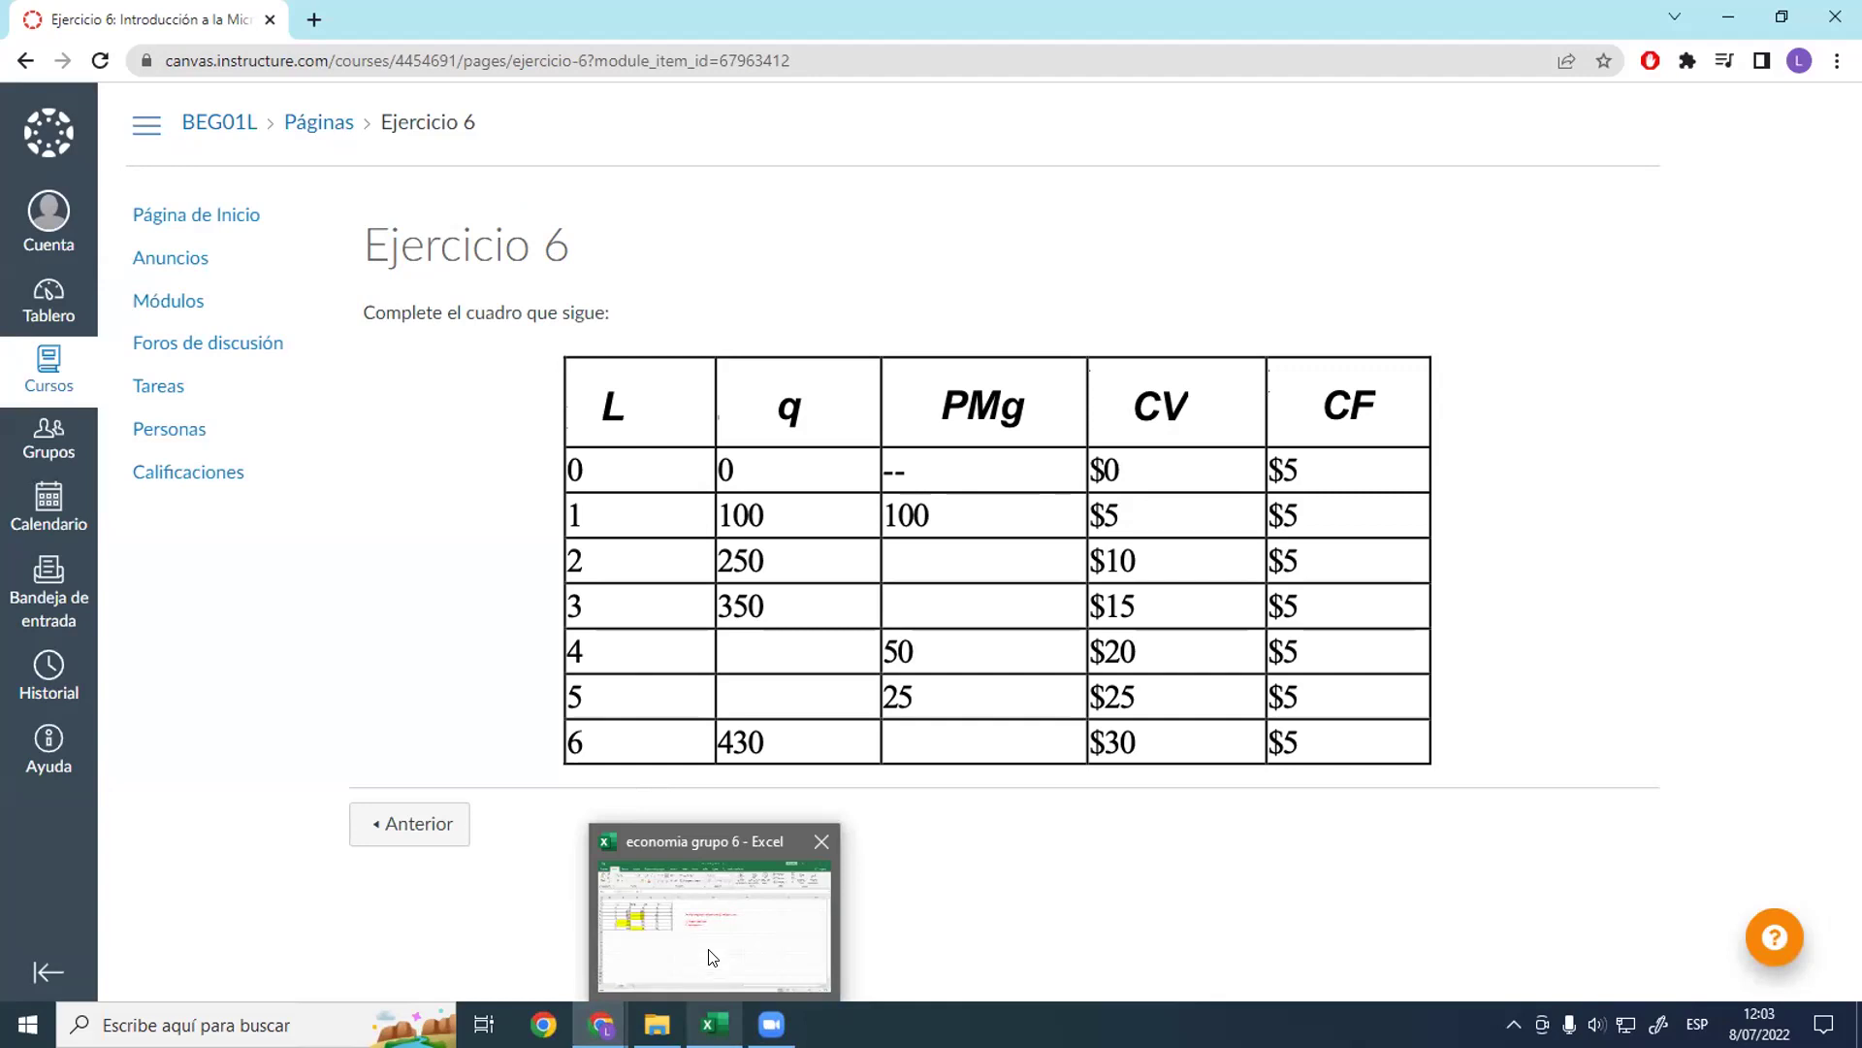
{"action": "left_click", "coordinate": [713, 958]}
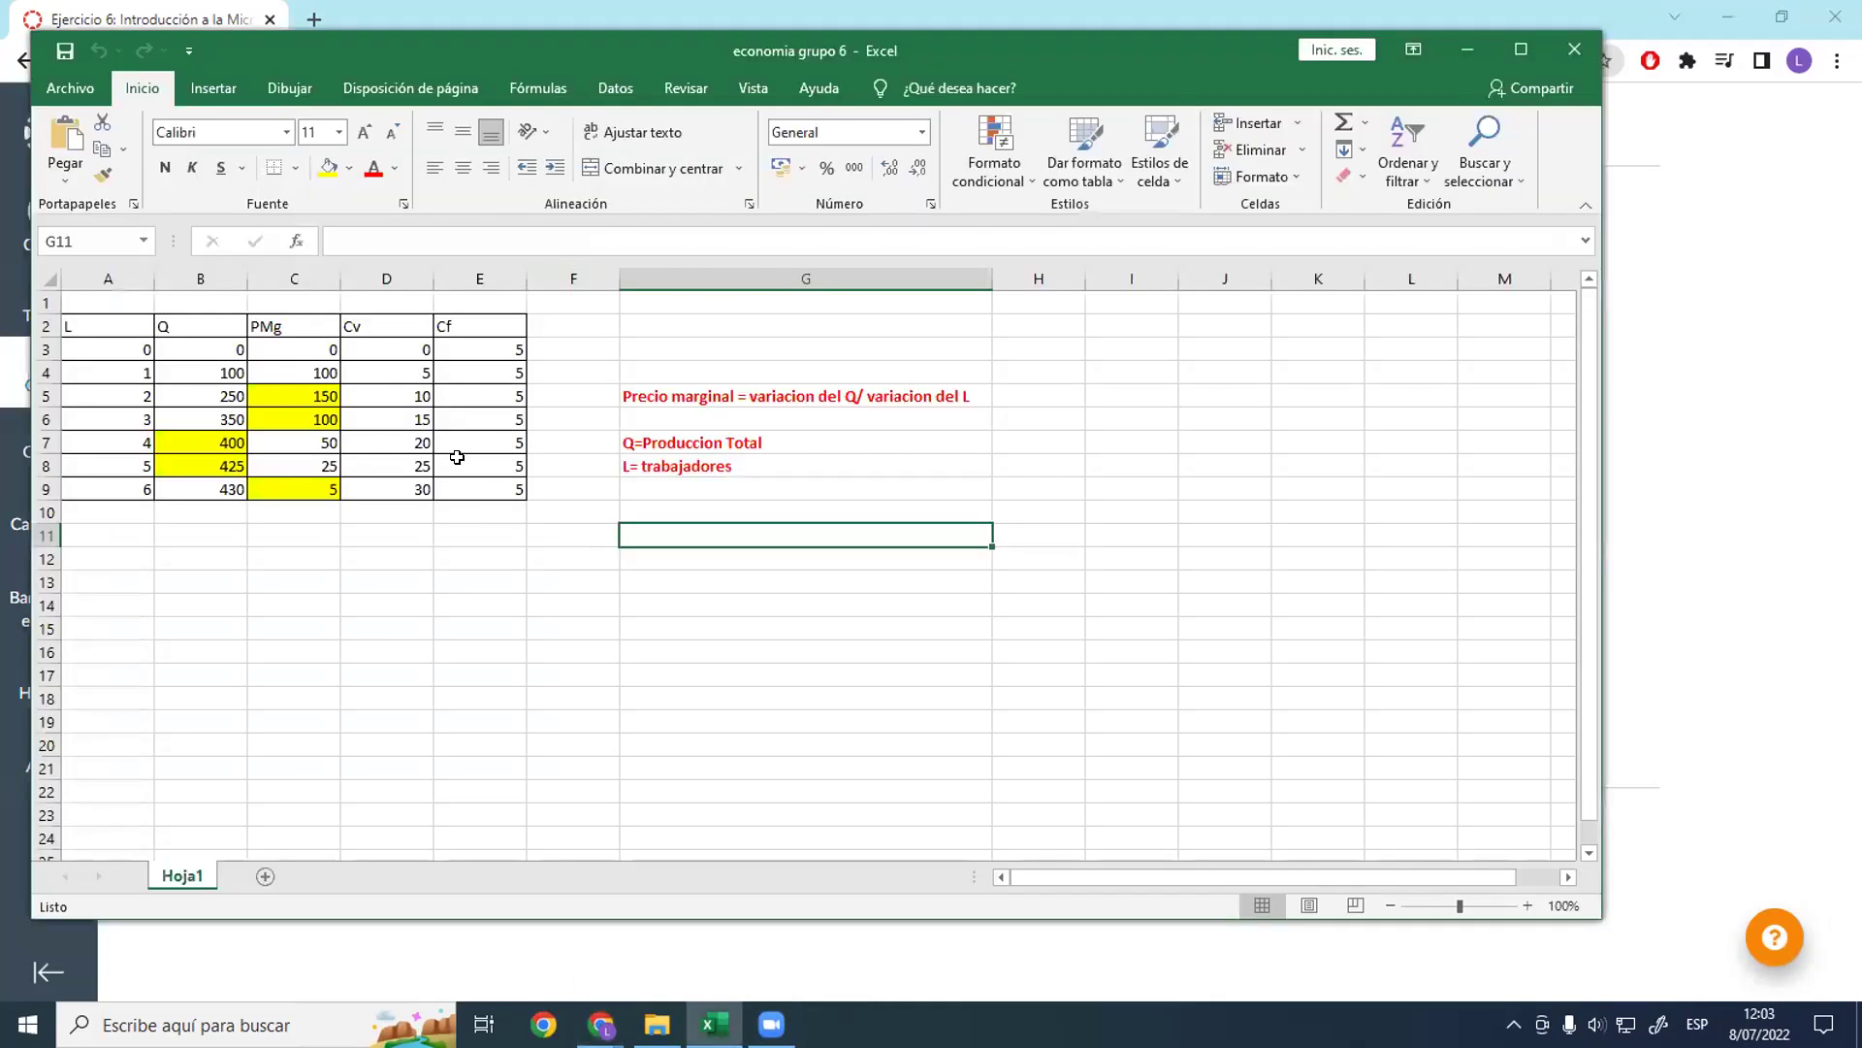
Step: Review the Precio marginal formula and the Q and L definitions in column G, and maximize the workbook window
{"action": "left_click", "coordinate": [726, 397]}
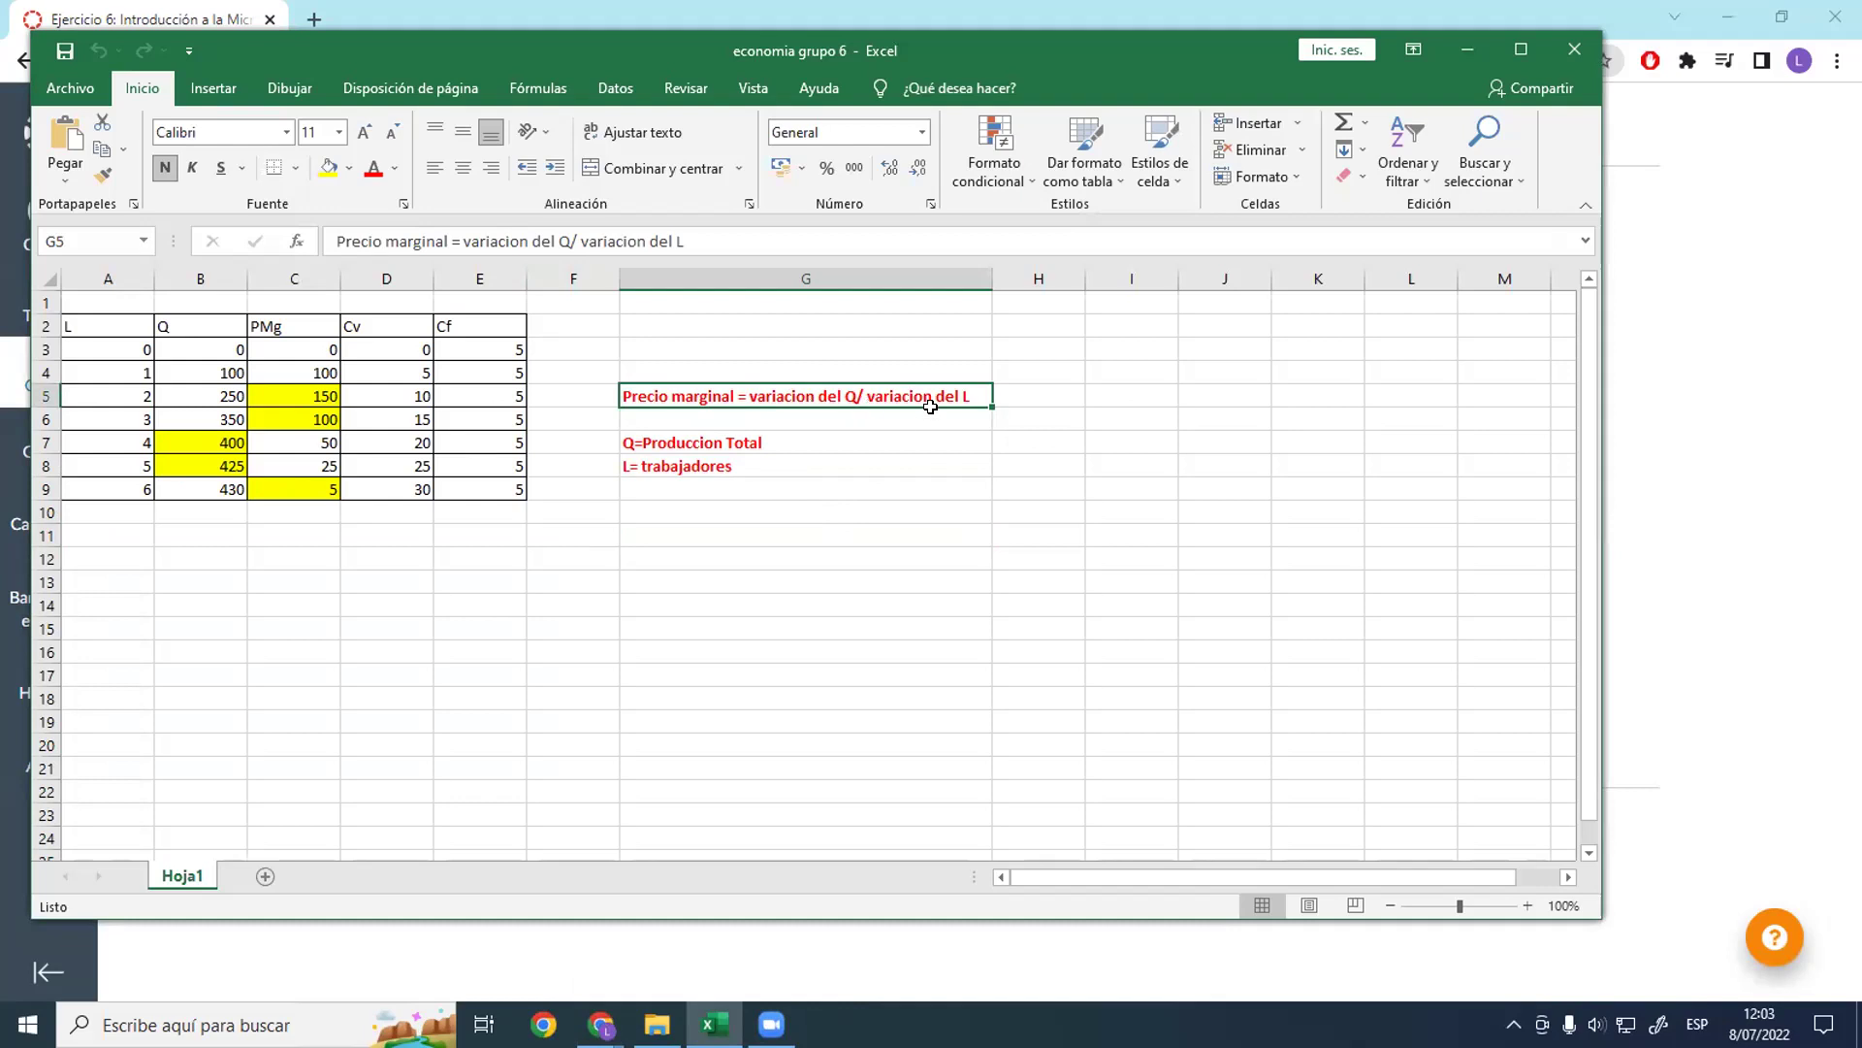
{"action": "left_click", "coordinate": [839, 442]}
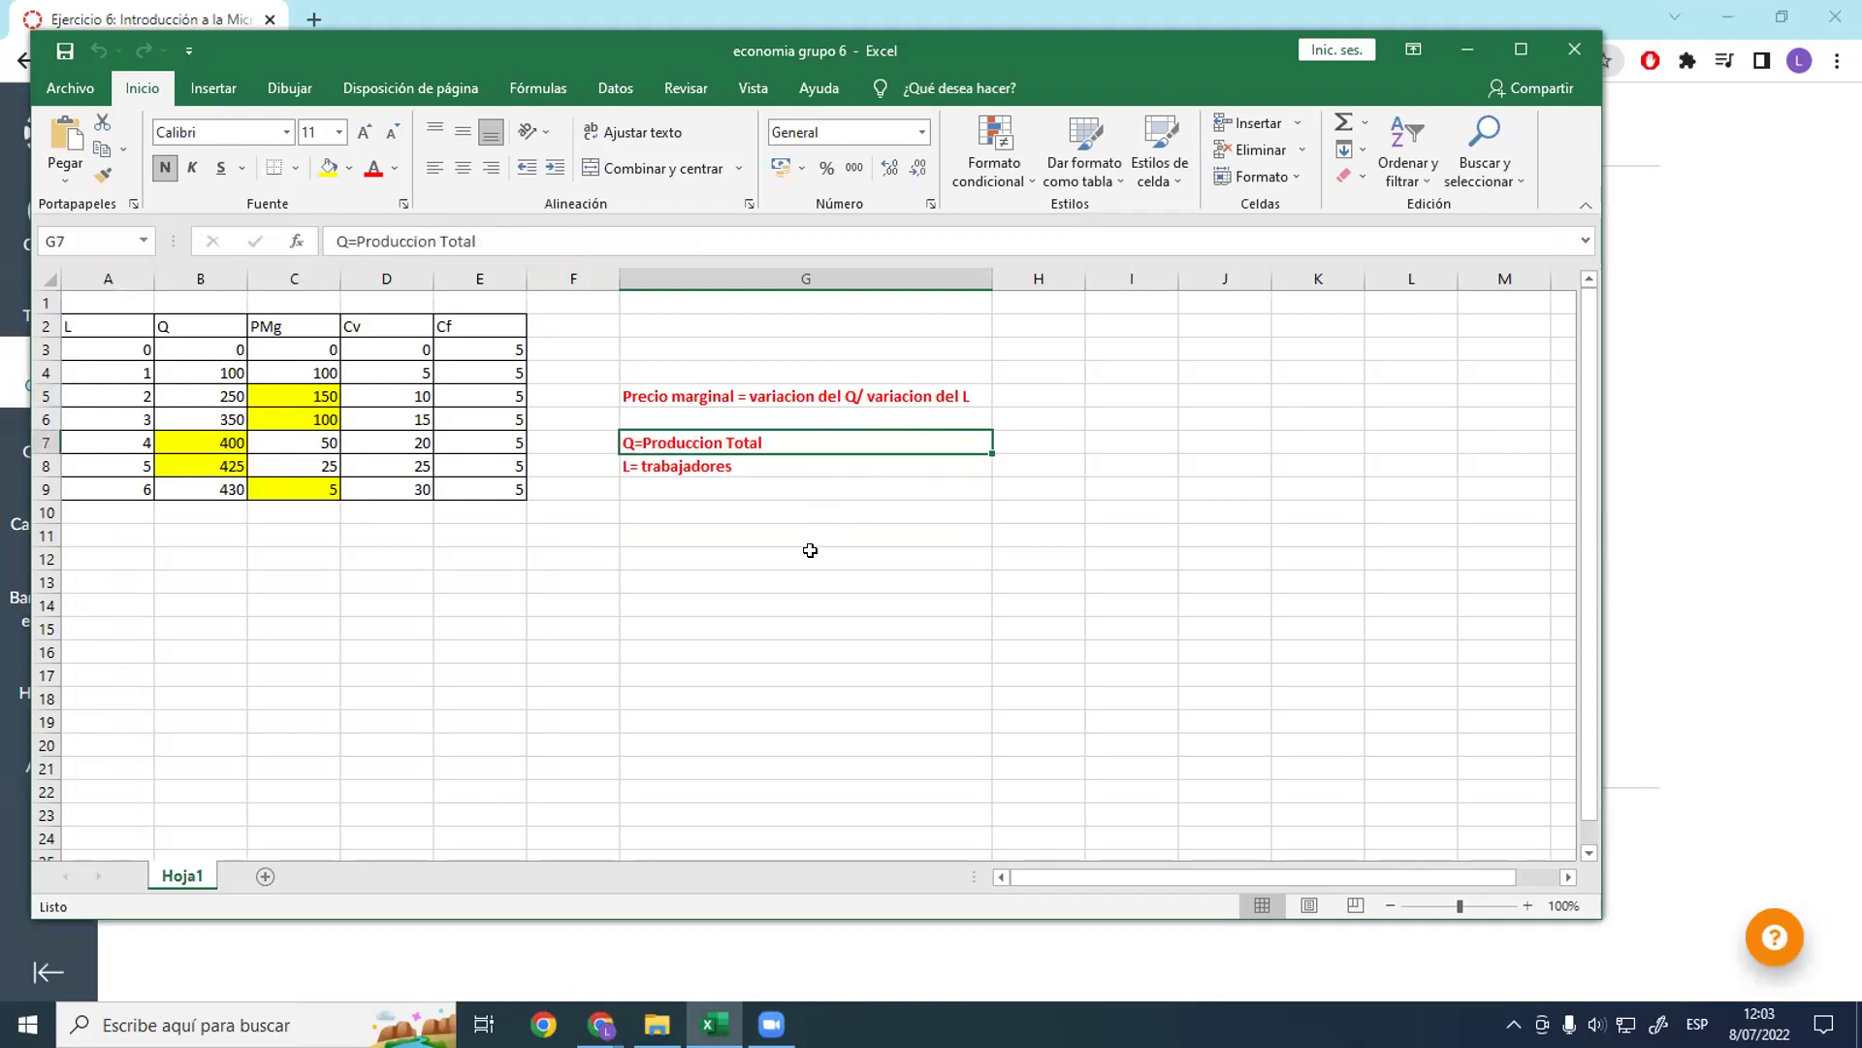
{"action": "left_click", "coordinate": [762, 472]}
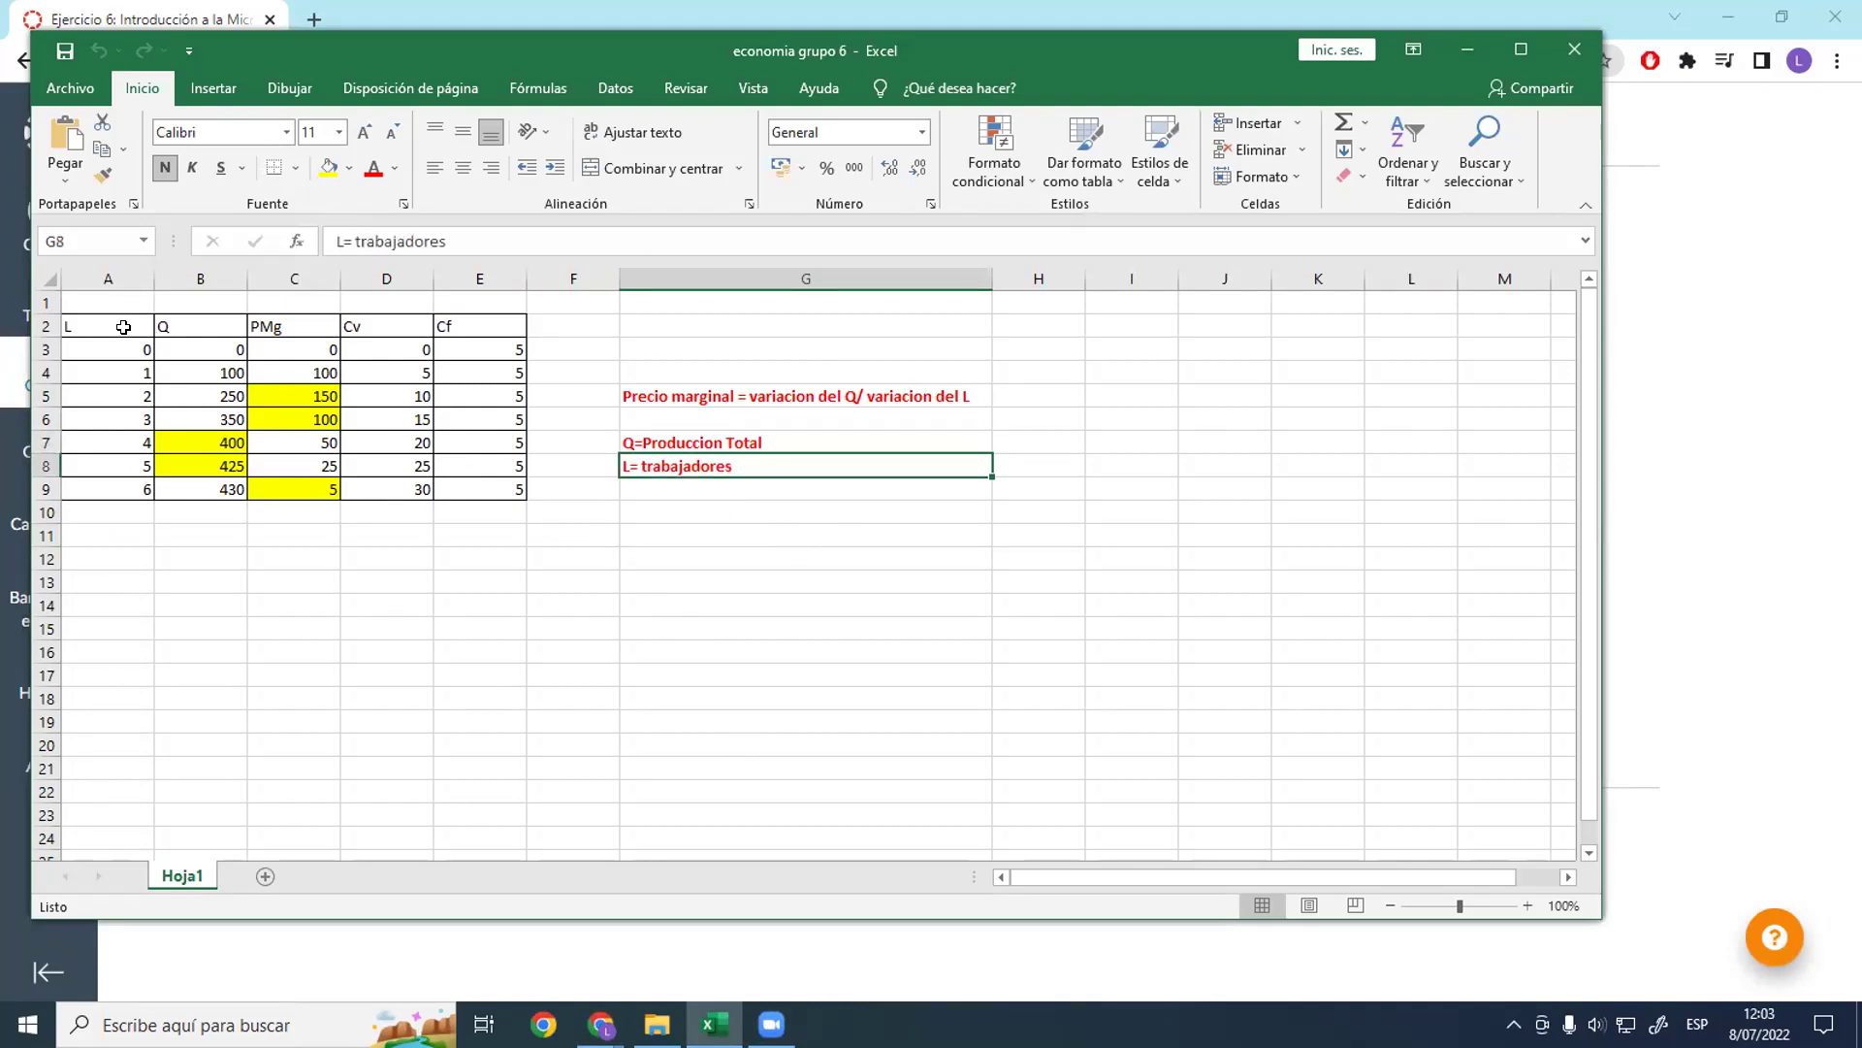
{"action": "left_click", "coordinate": [1521, 49]}
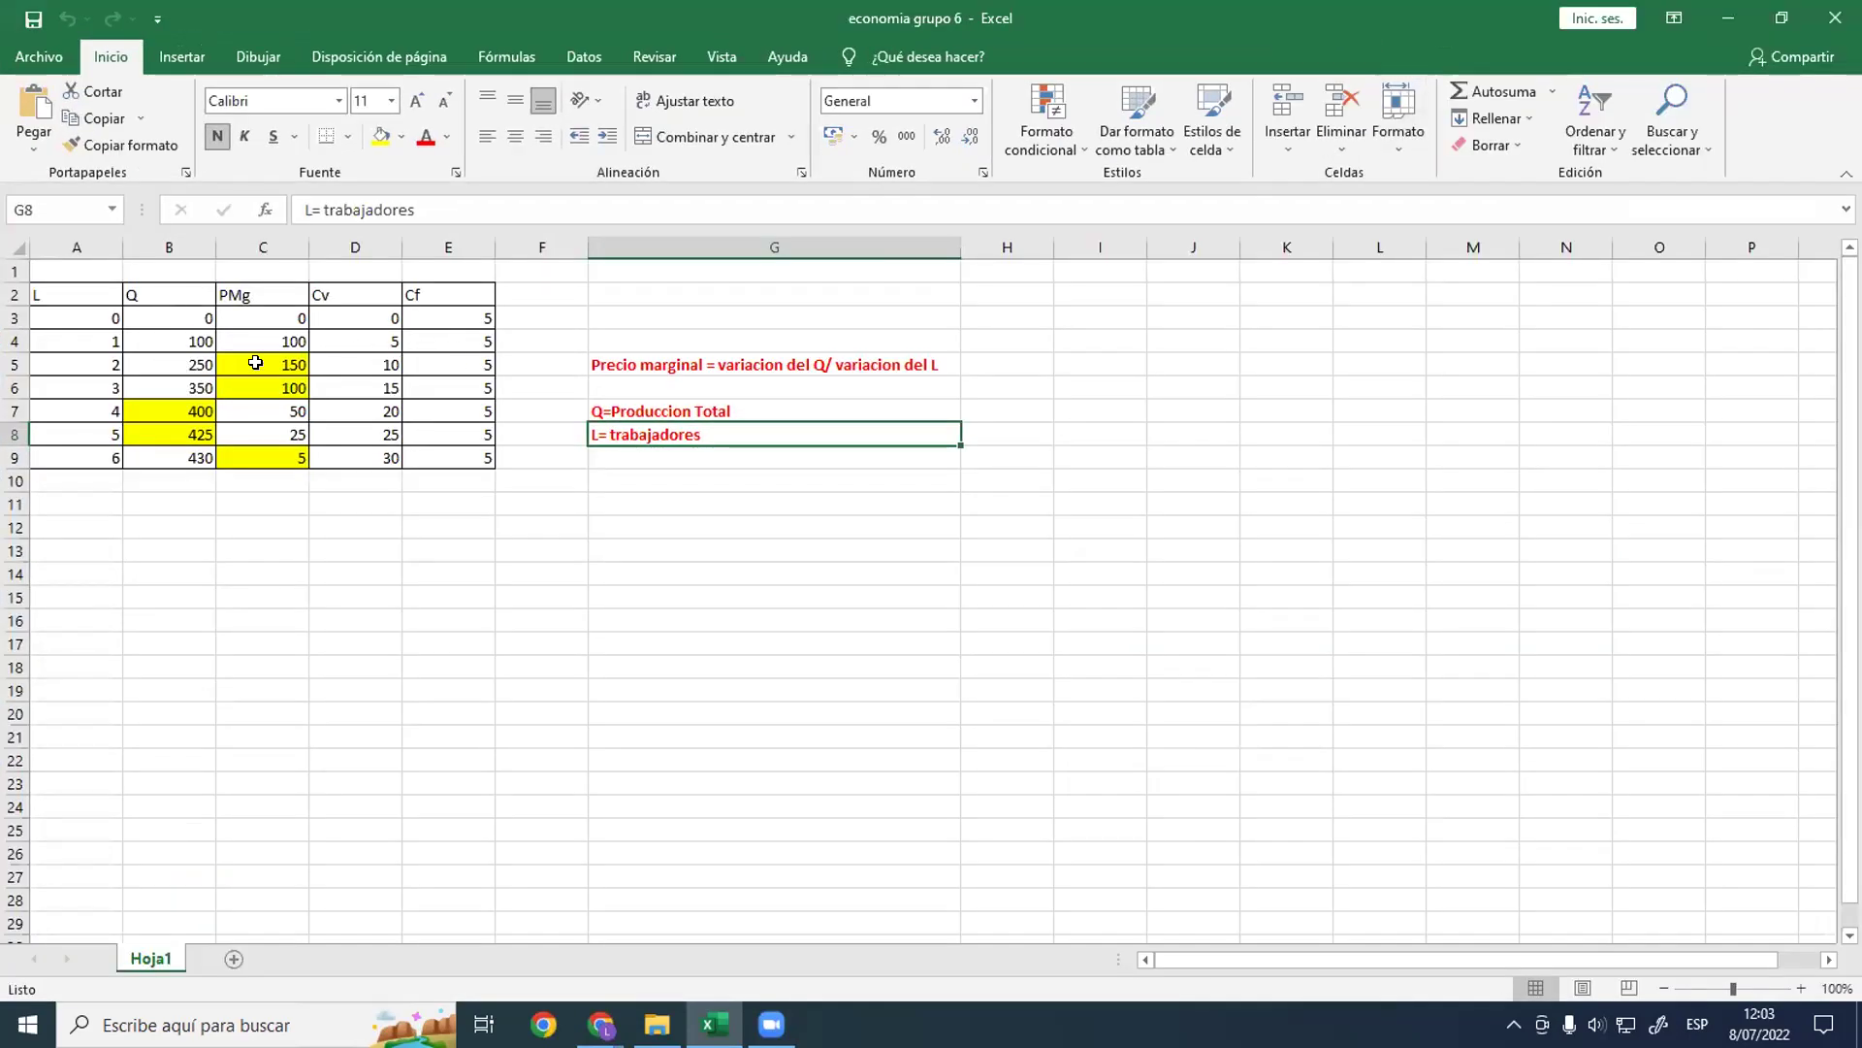
Step: Check the PMg value for L = 2 (cell C5) against the Q and L values in rows 4 and 5
{"action": "left_click", "coordinate": [255, 363]}
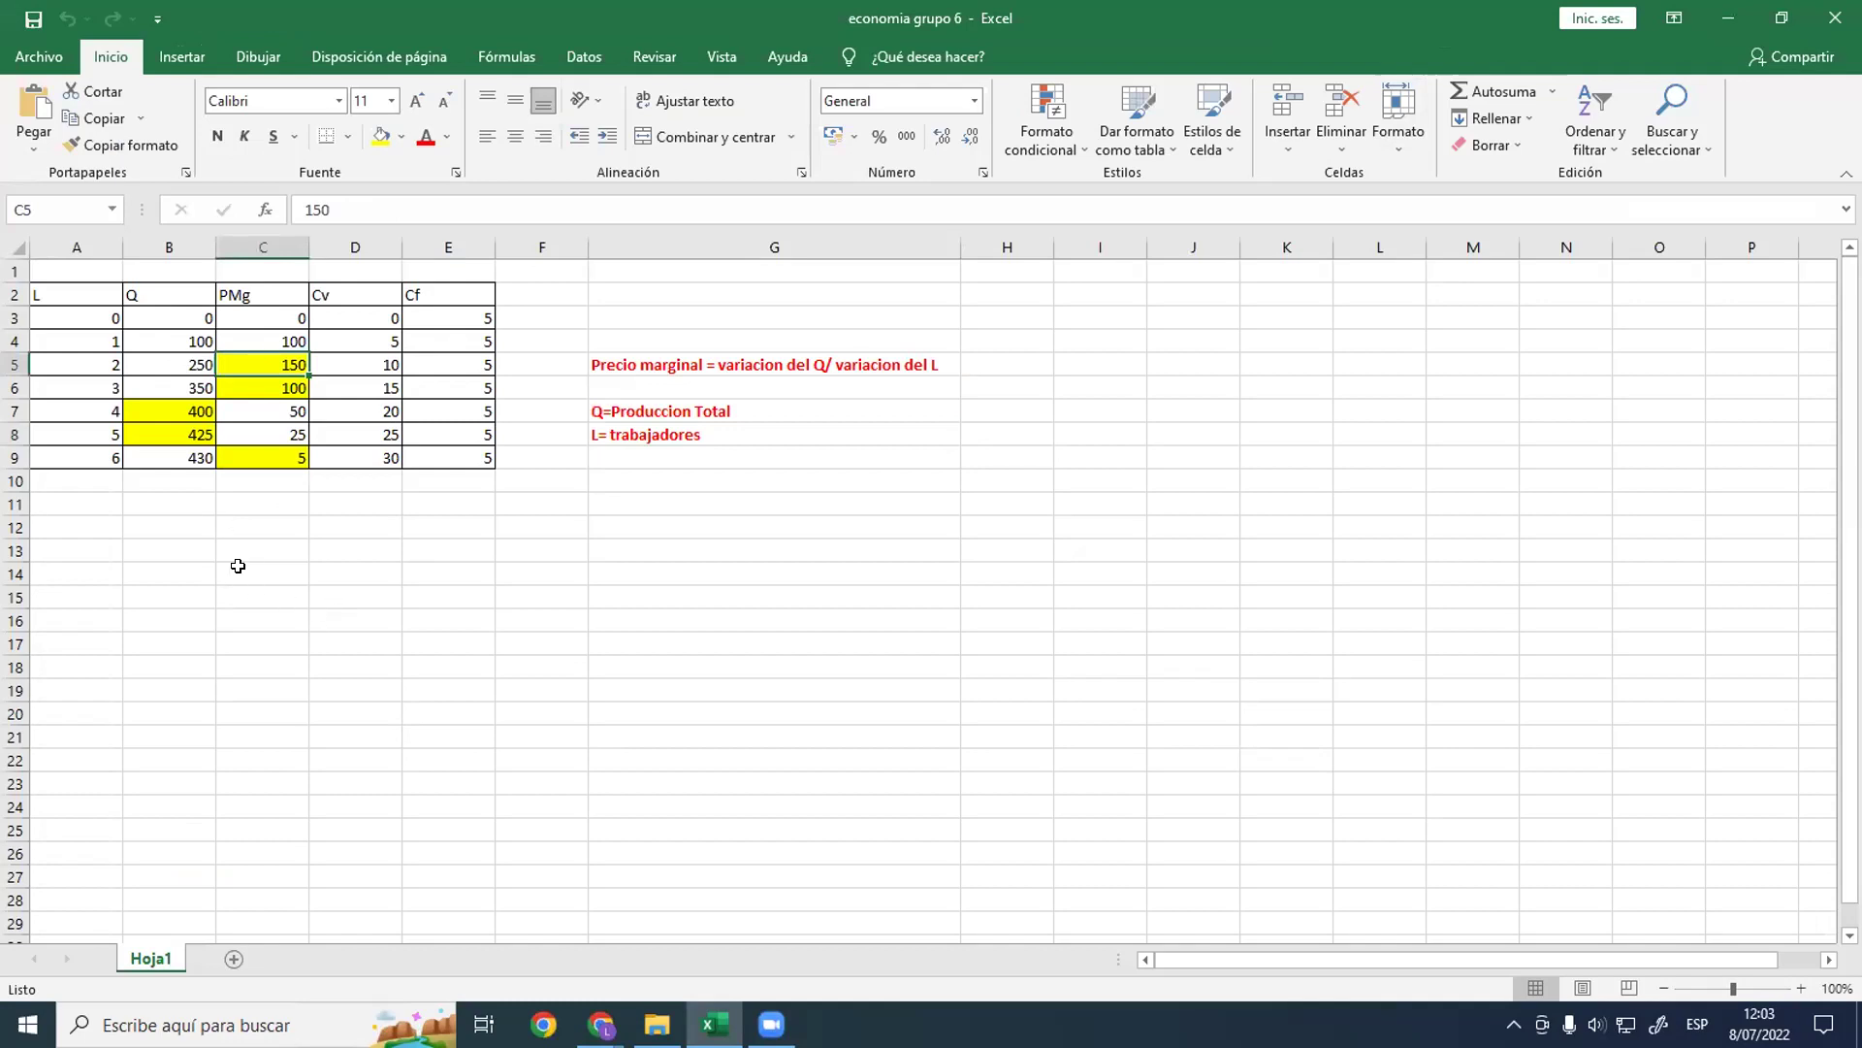
{"action": "left_click", "coordinate": [164, 364]}
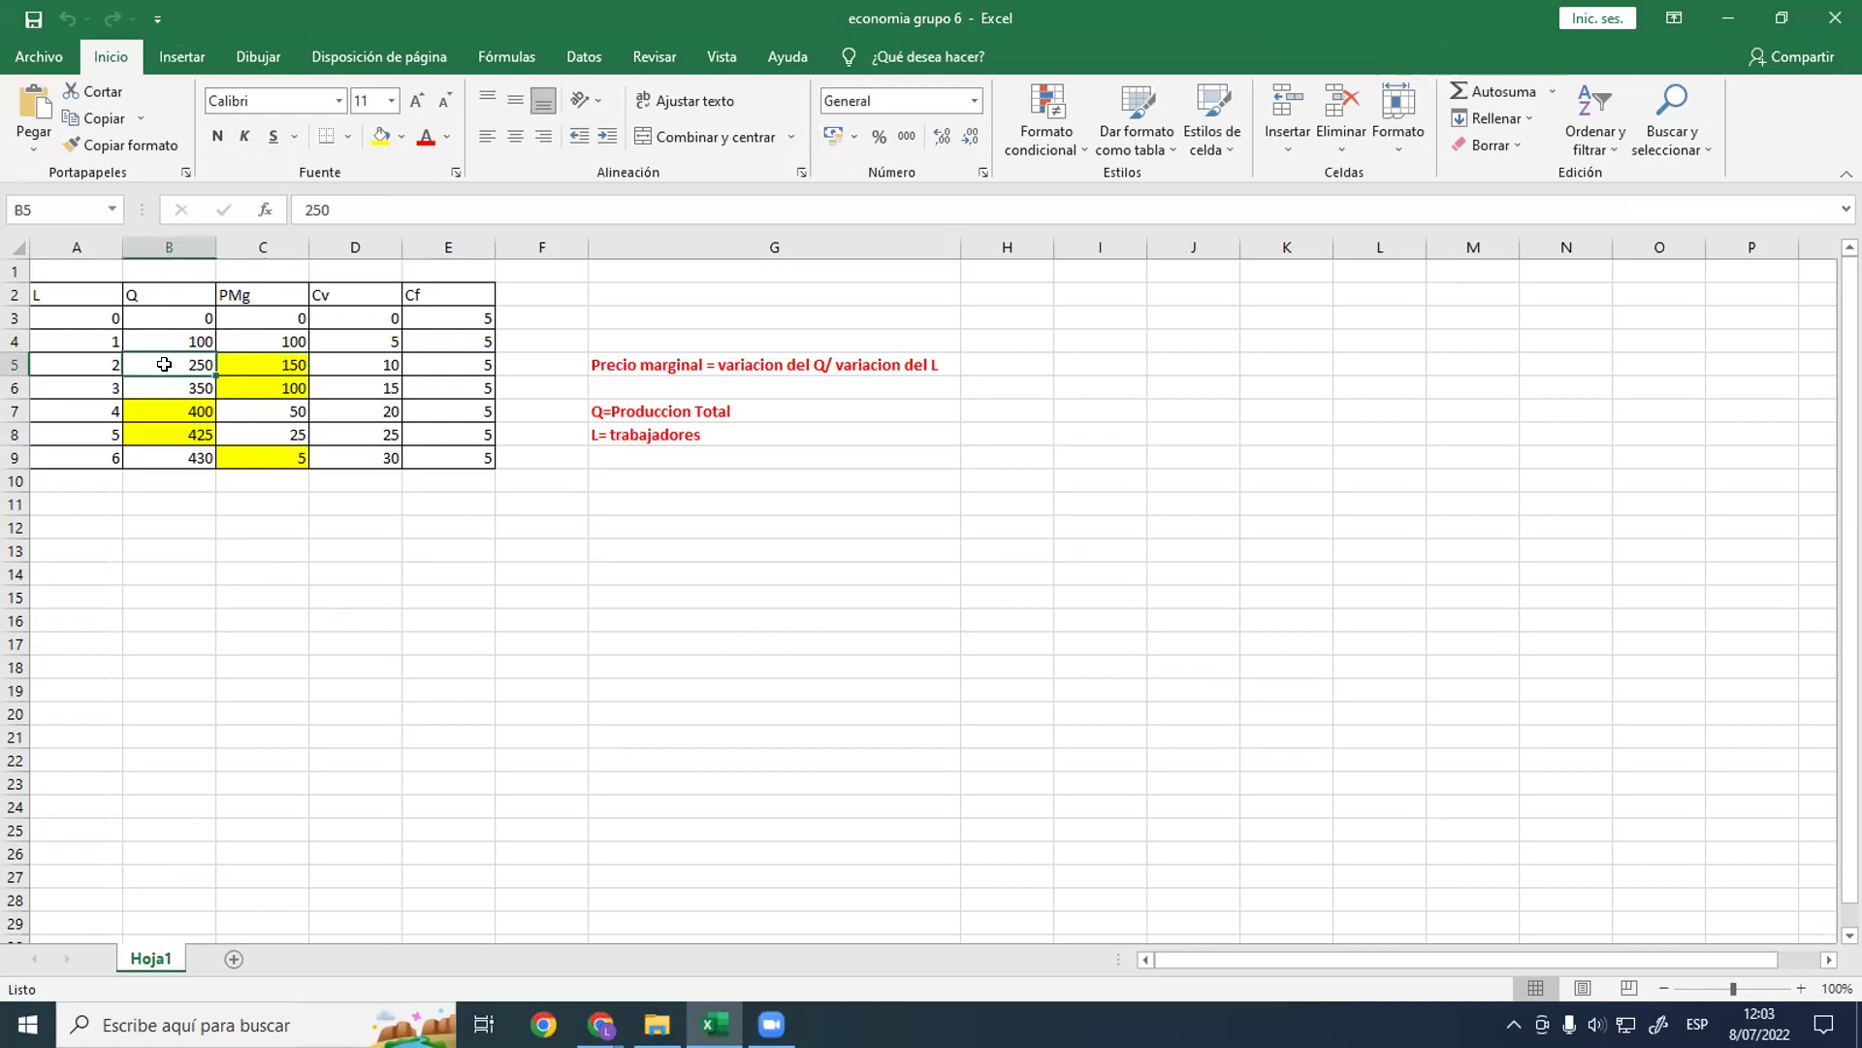
{"action": "left_click", "coordinate": [162, 340]}
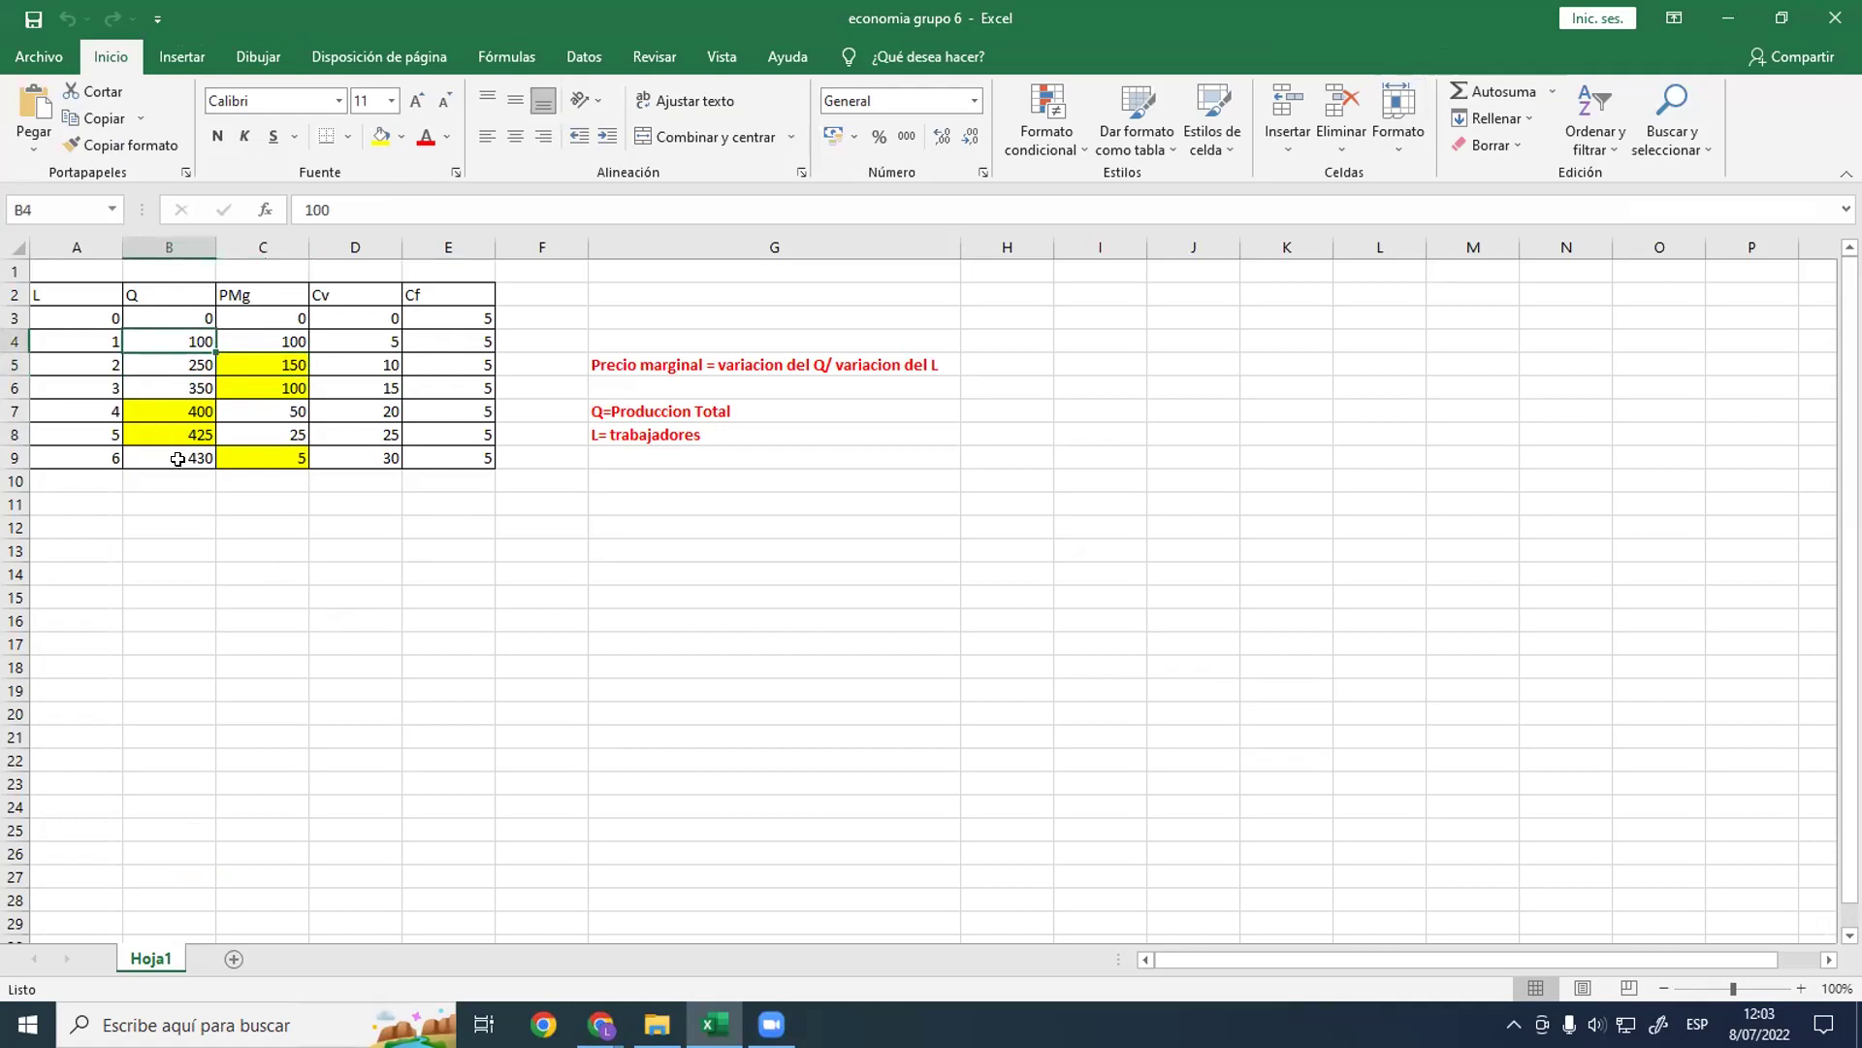
{"action": "left_click", "coordinate": [85, 341]}
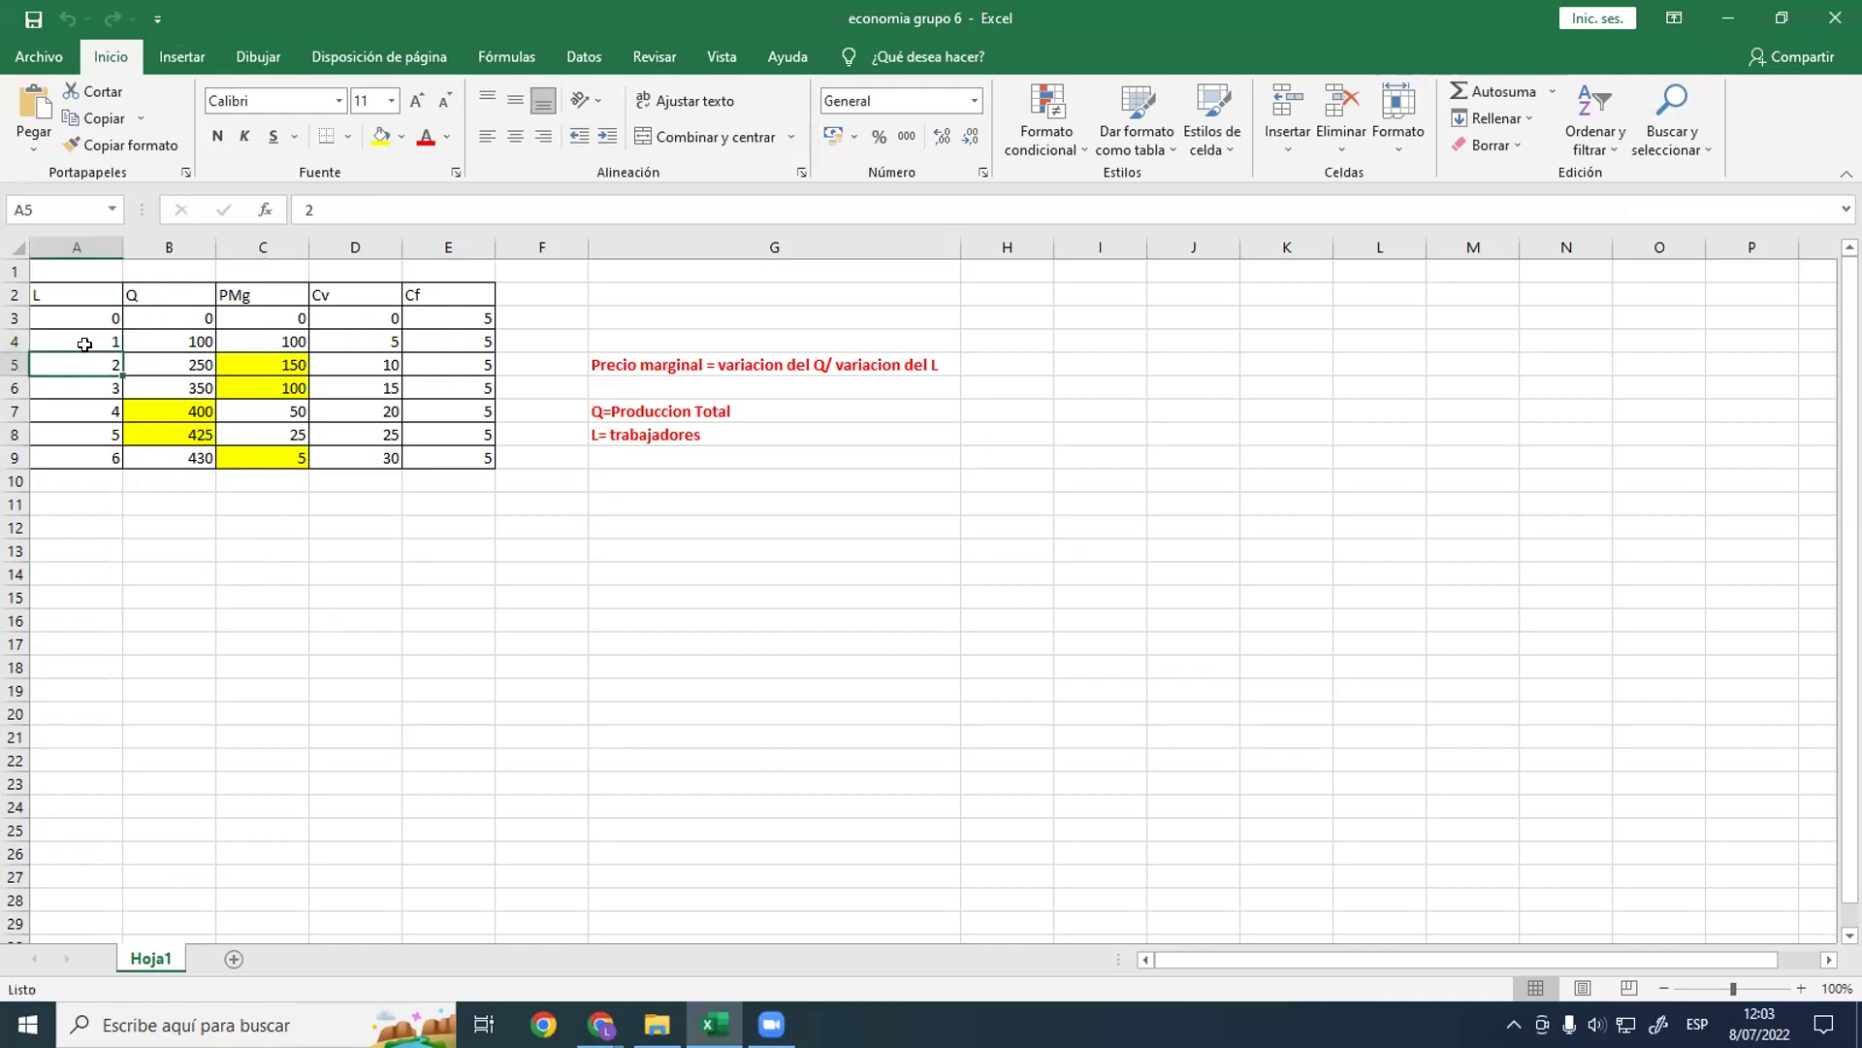
{"action": "left_click", "coordinate": [270, 365]}
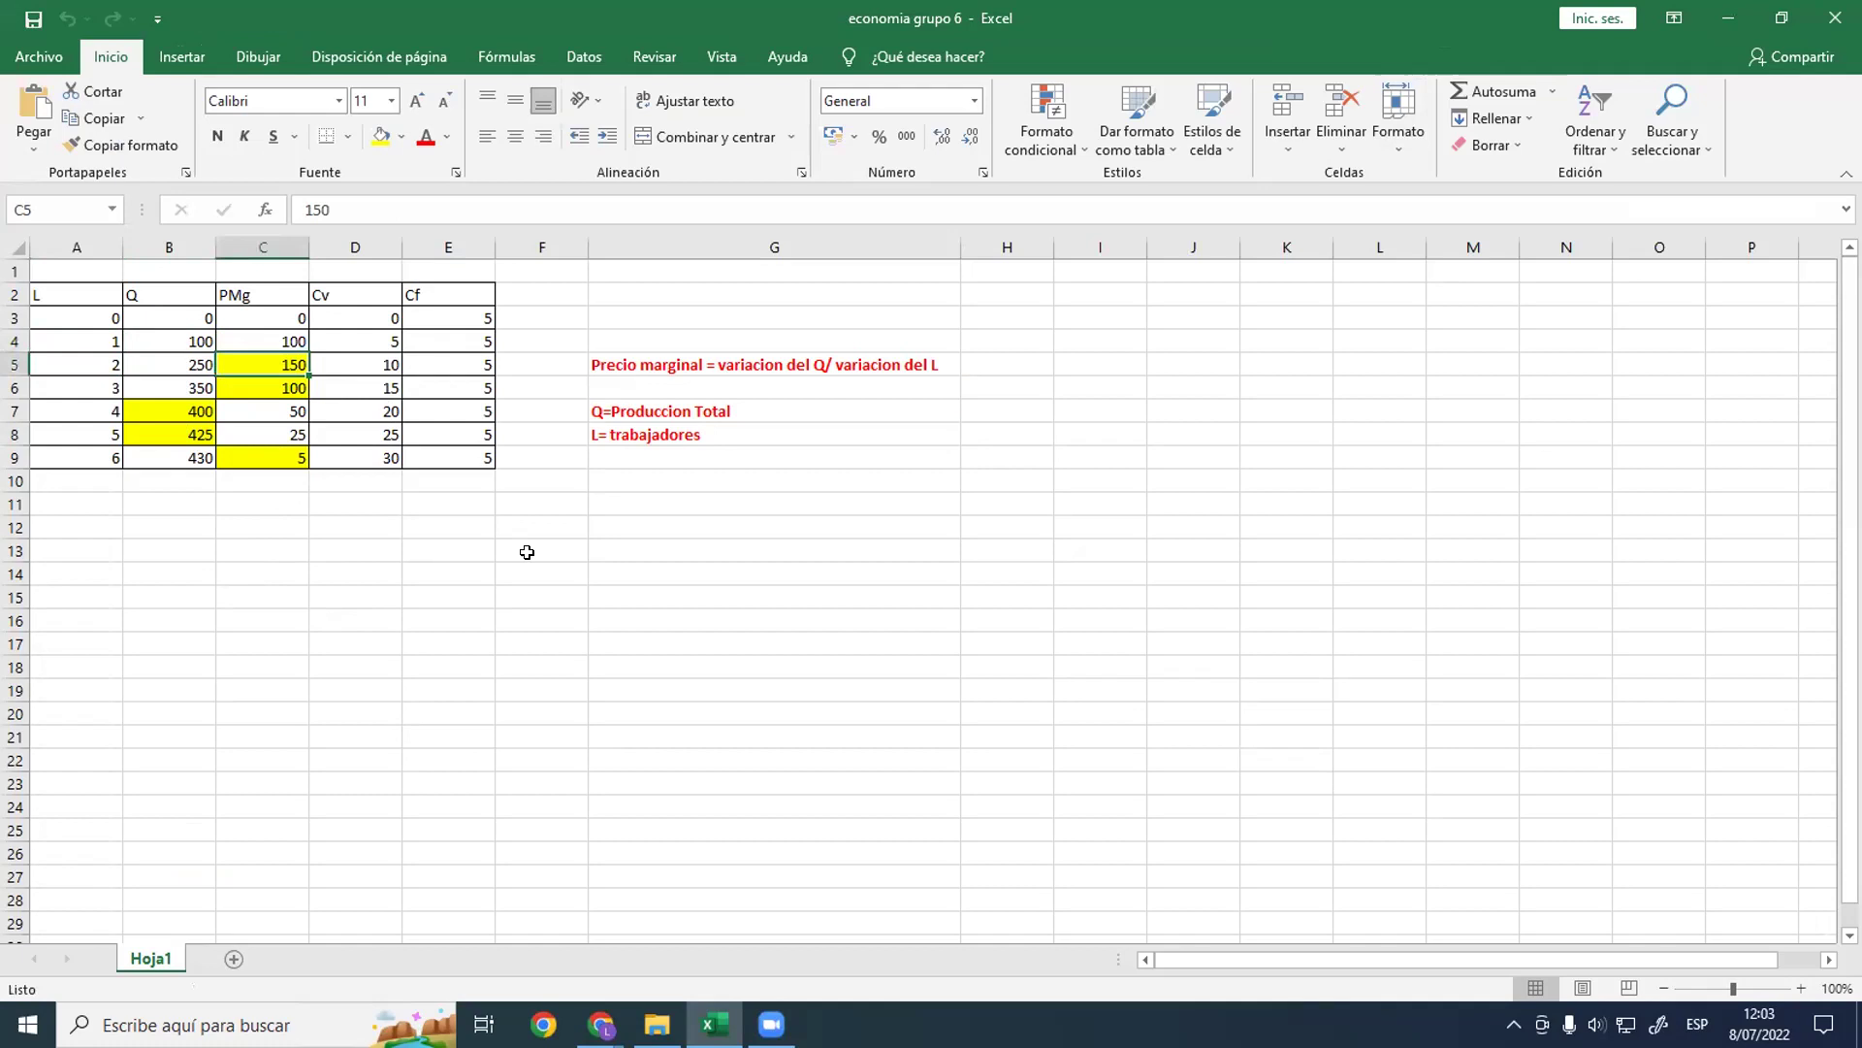
Step: Review the PMg cell for L = 3 and trace the Q value for L = 4 from its PMg and the L values
{"action": "left_click", "coordinate": [253, 386]}
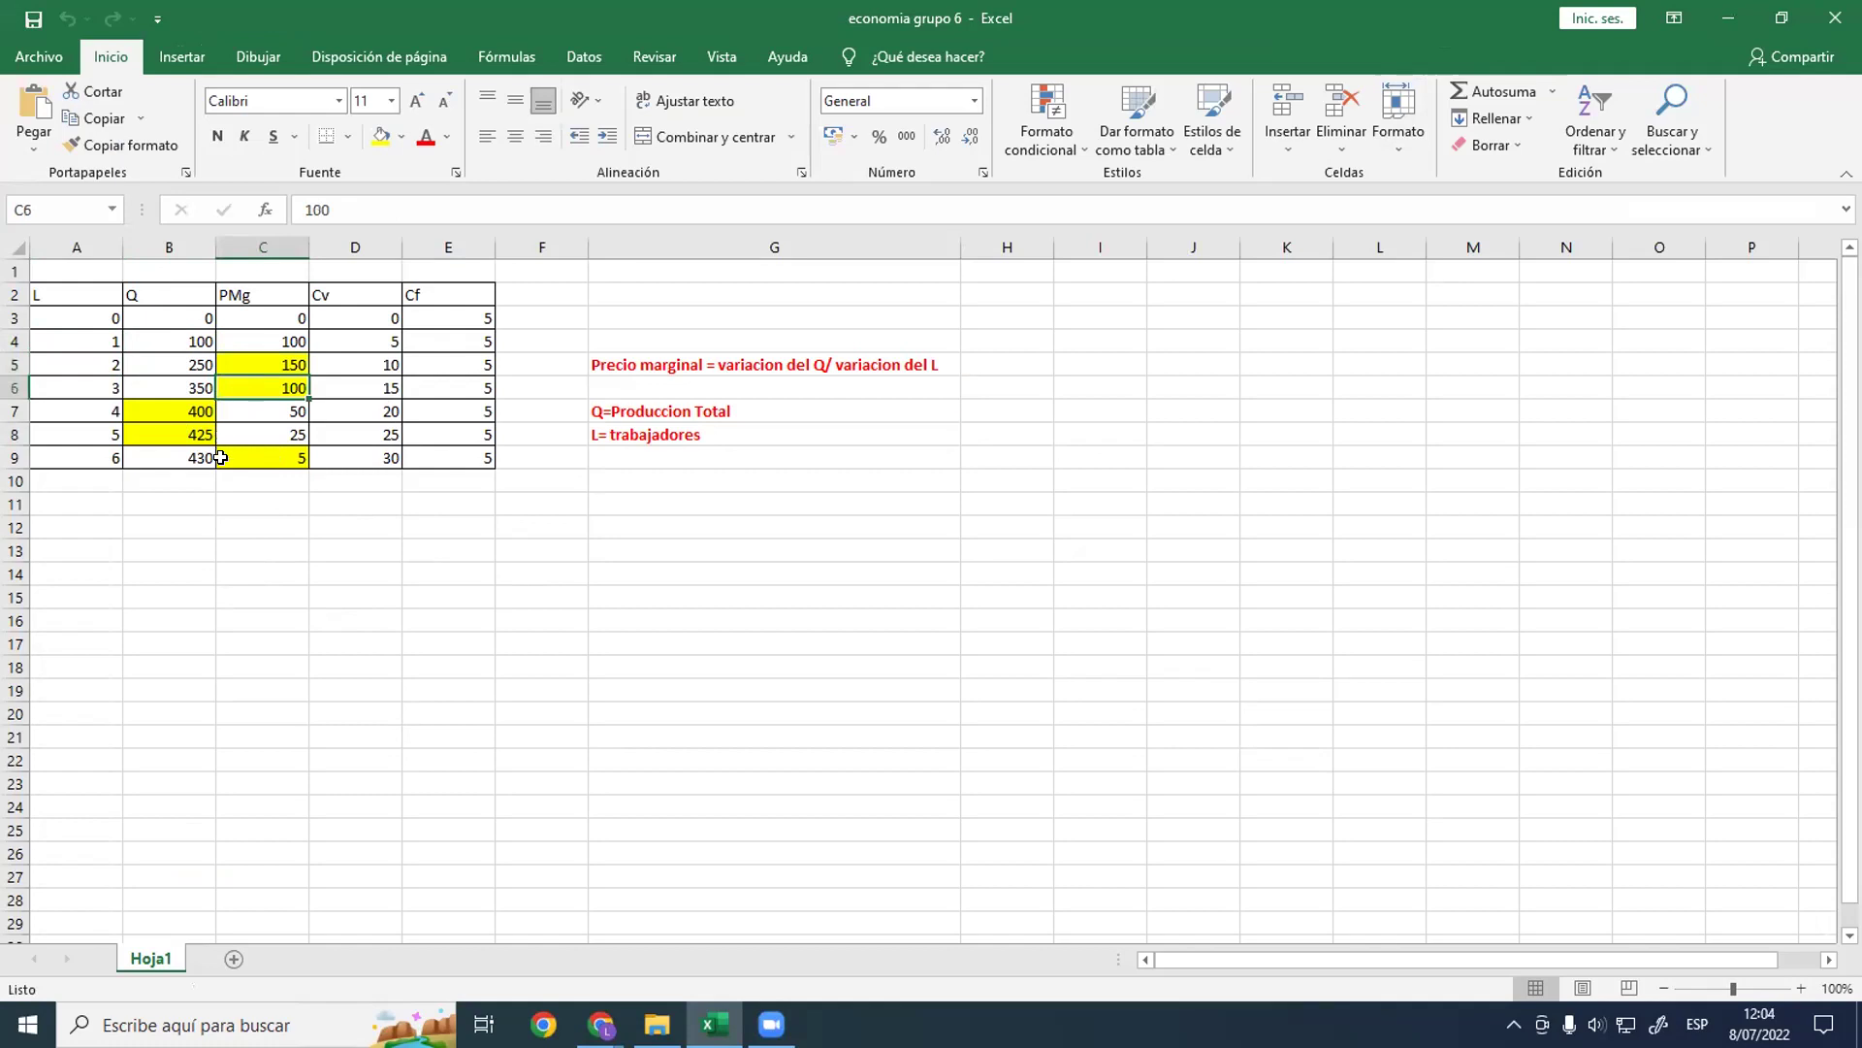
{"action": "left_click", "coordinate": [183, 406]}
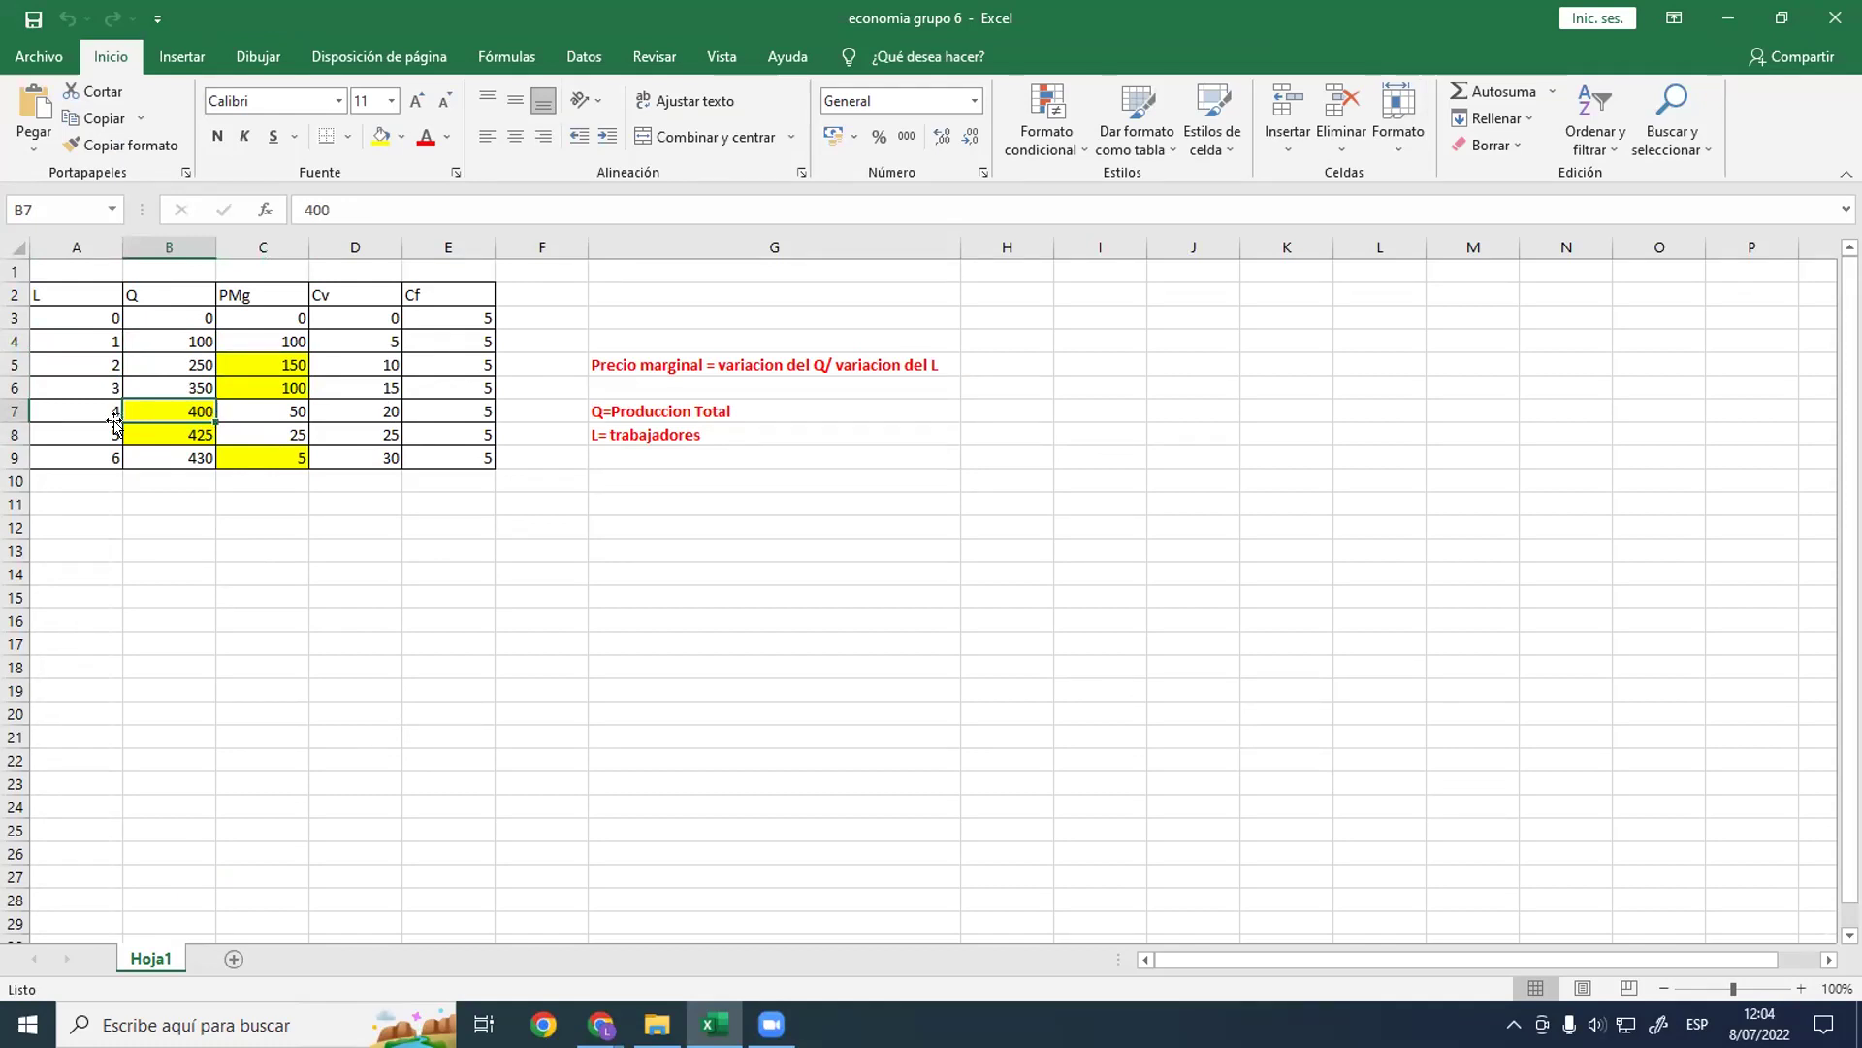
{"action": "left_click", "coordinate": [238, 408]}
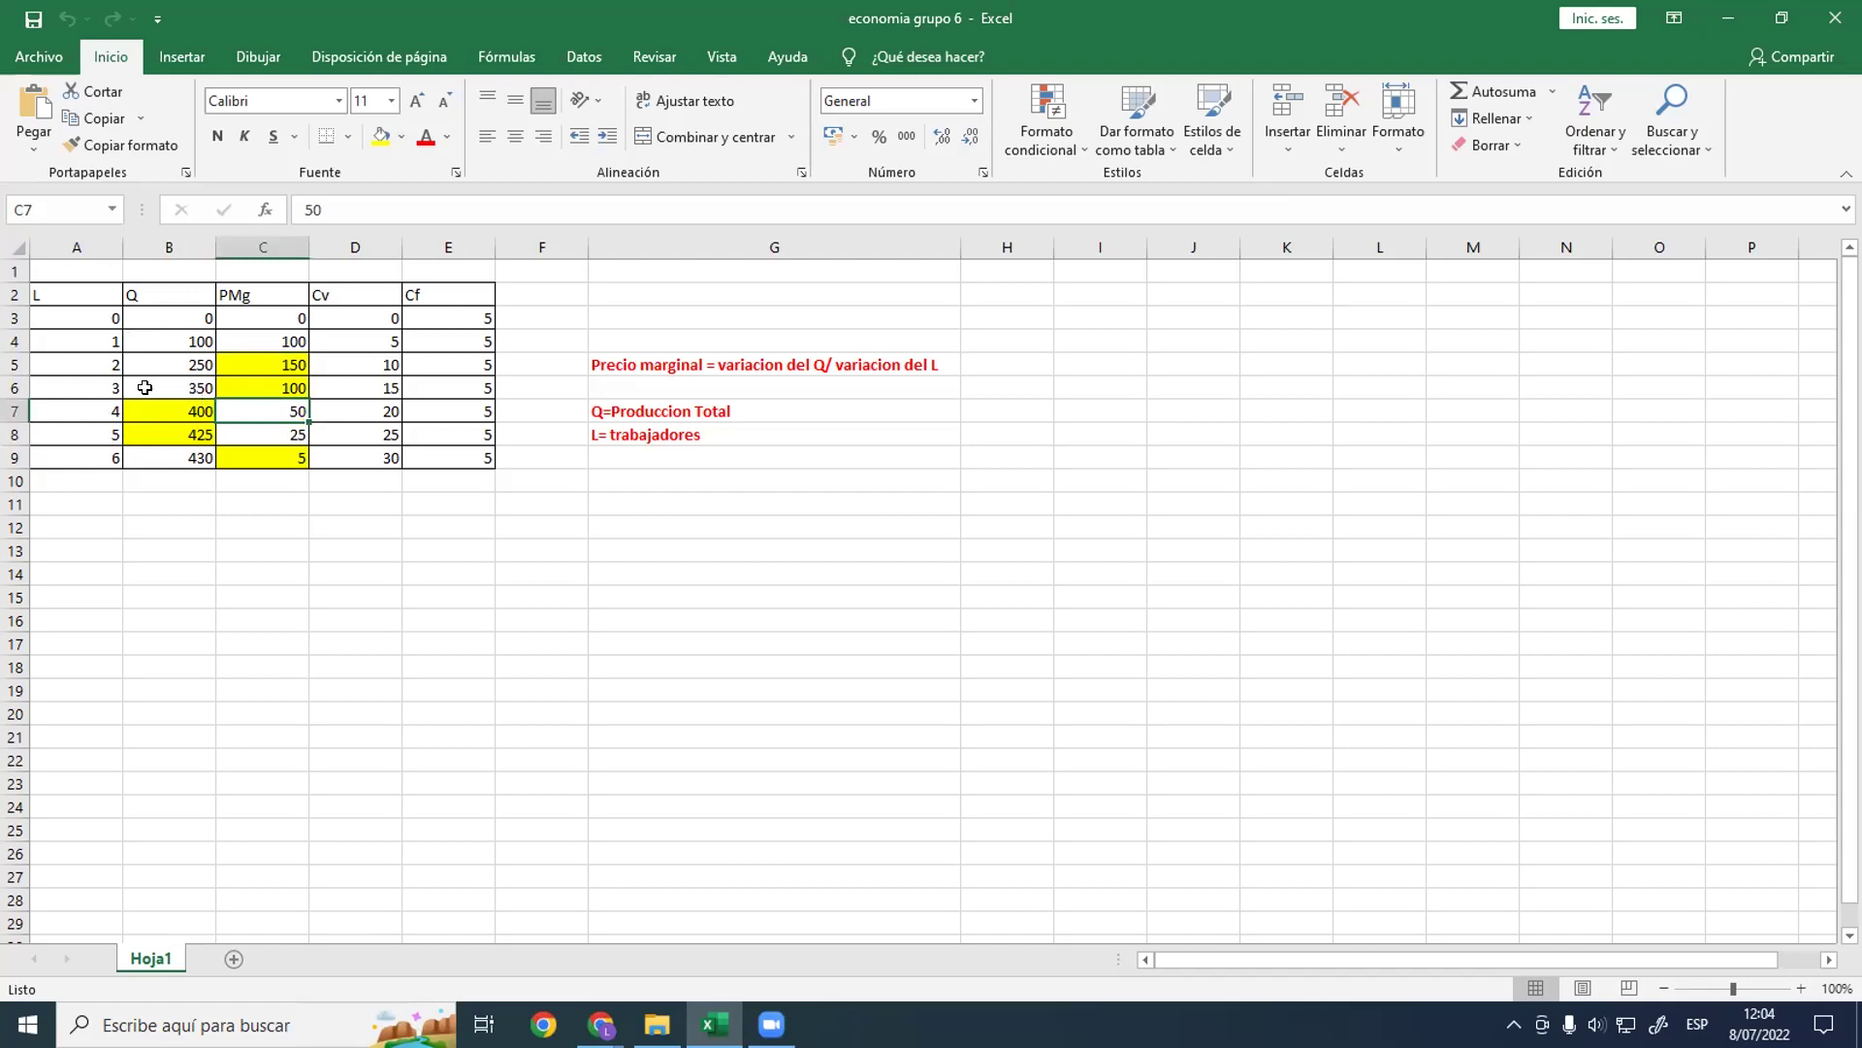
{"action": "left_click", "coordinate": [71, 410]}
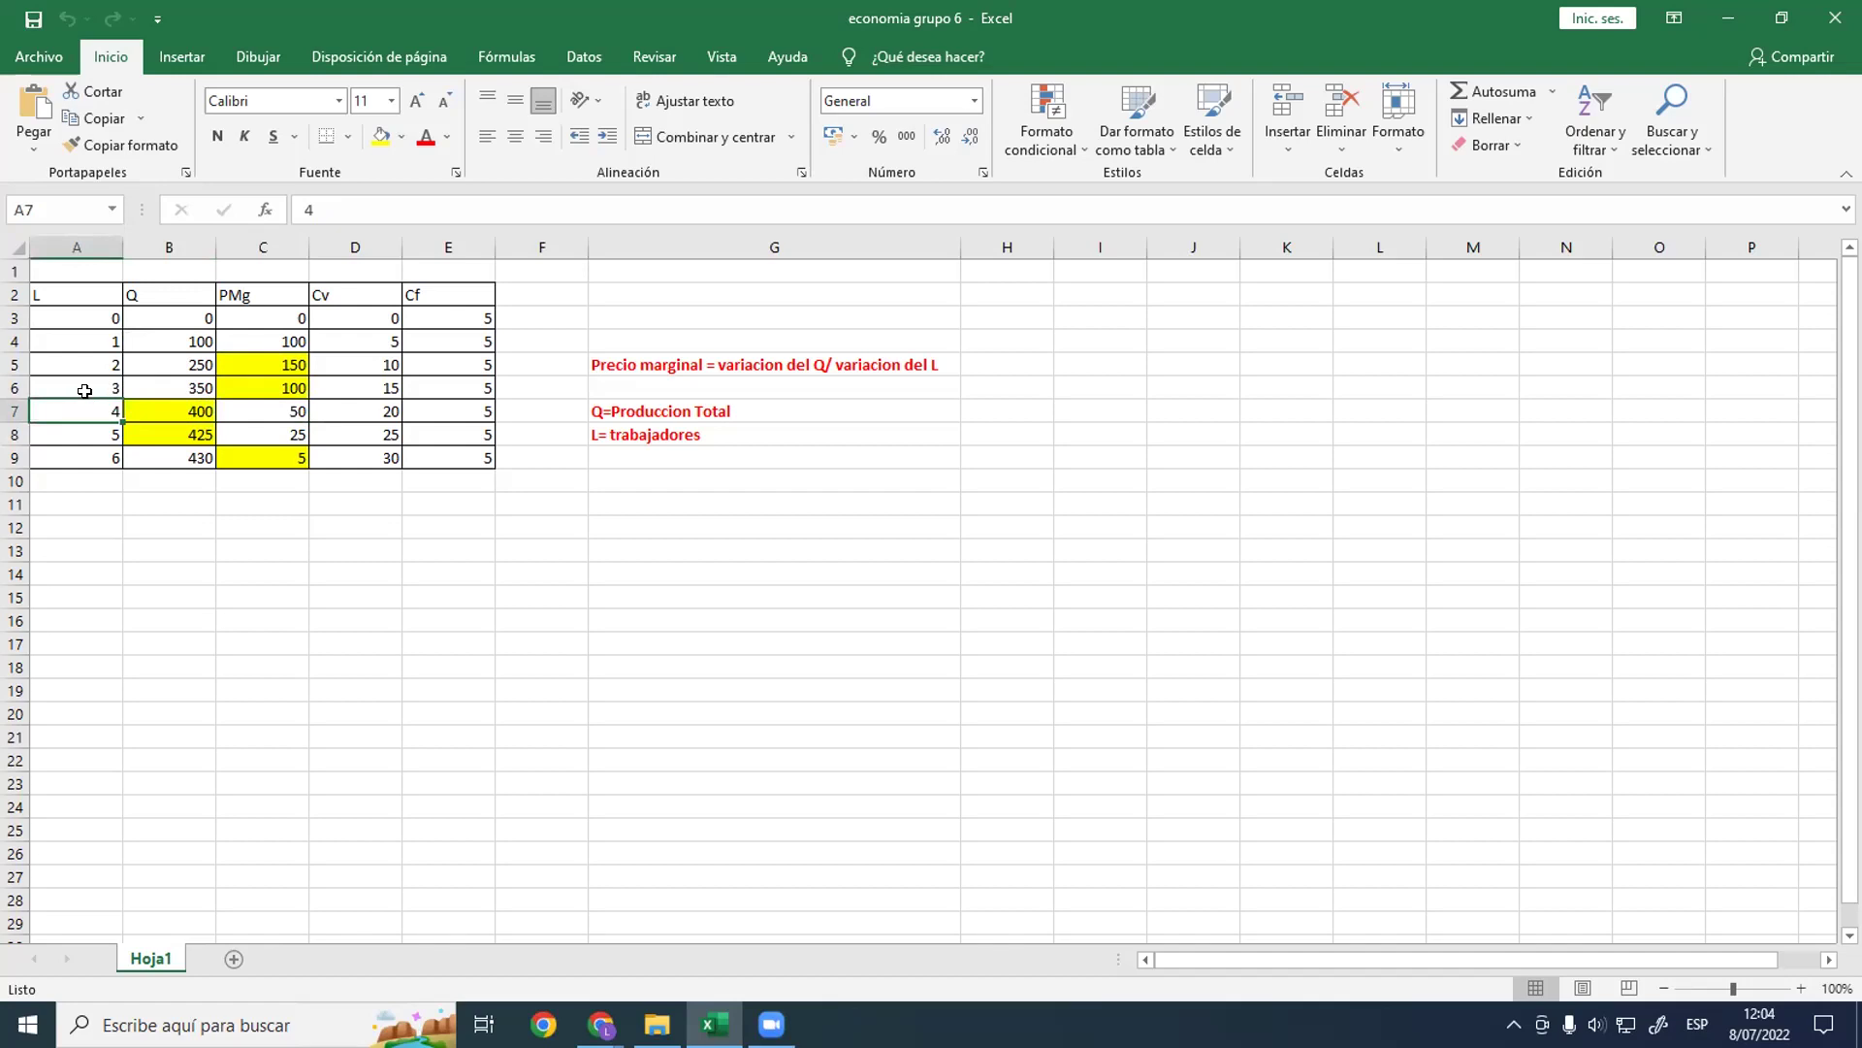
{"action": "left_click", "coordinate": [85, 391]}
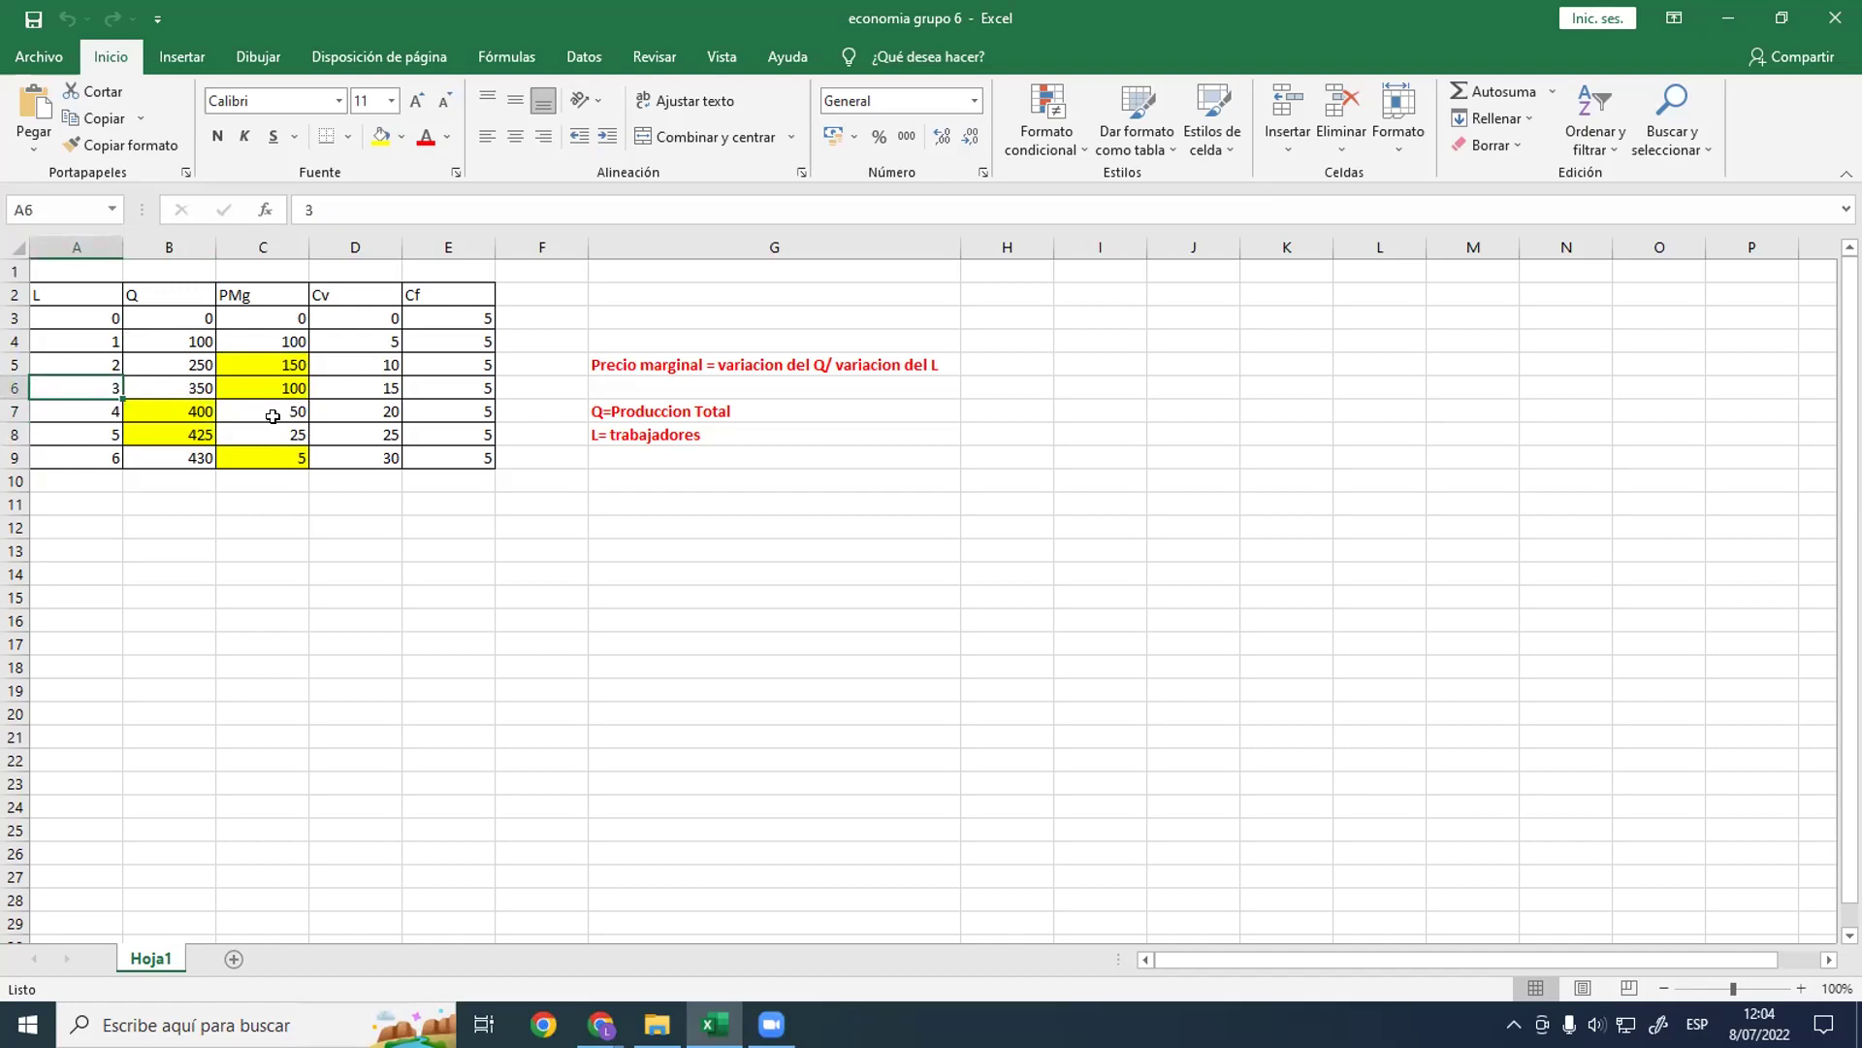
Step: Review the highlighted Q cells for L = 4 and L = 5 and the PMg cell for L = 6 (C9)
{"action": "left_click", "coordinate": [192, 426]}
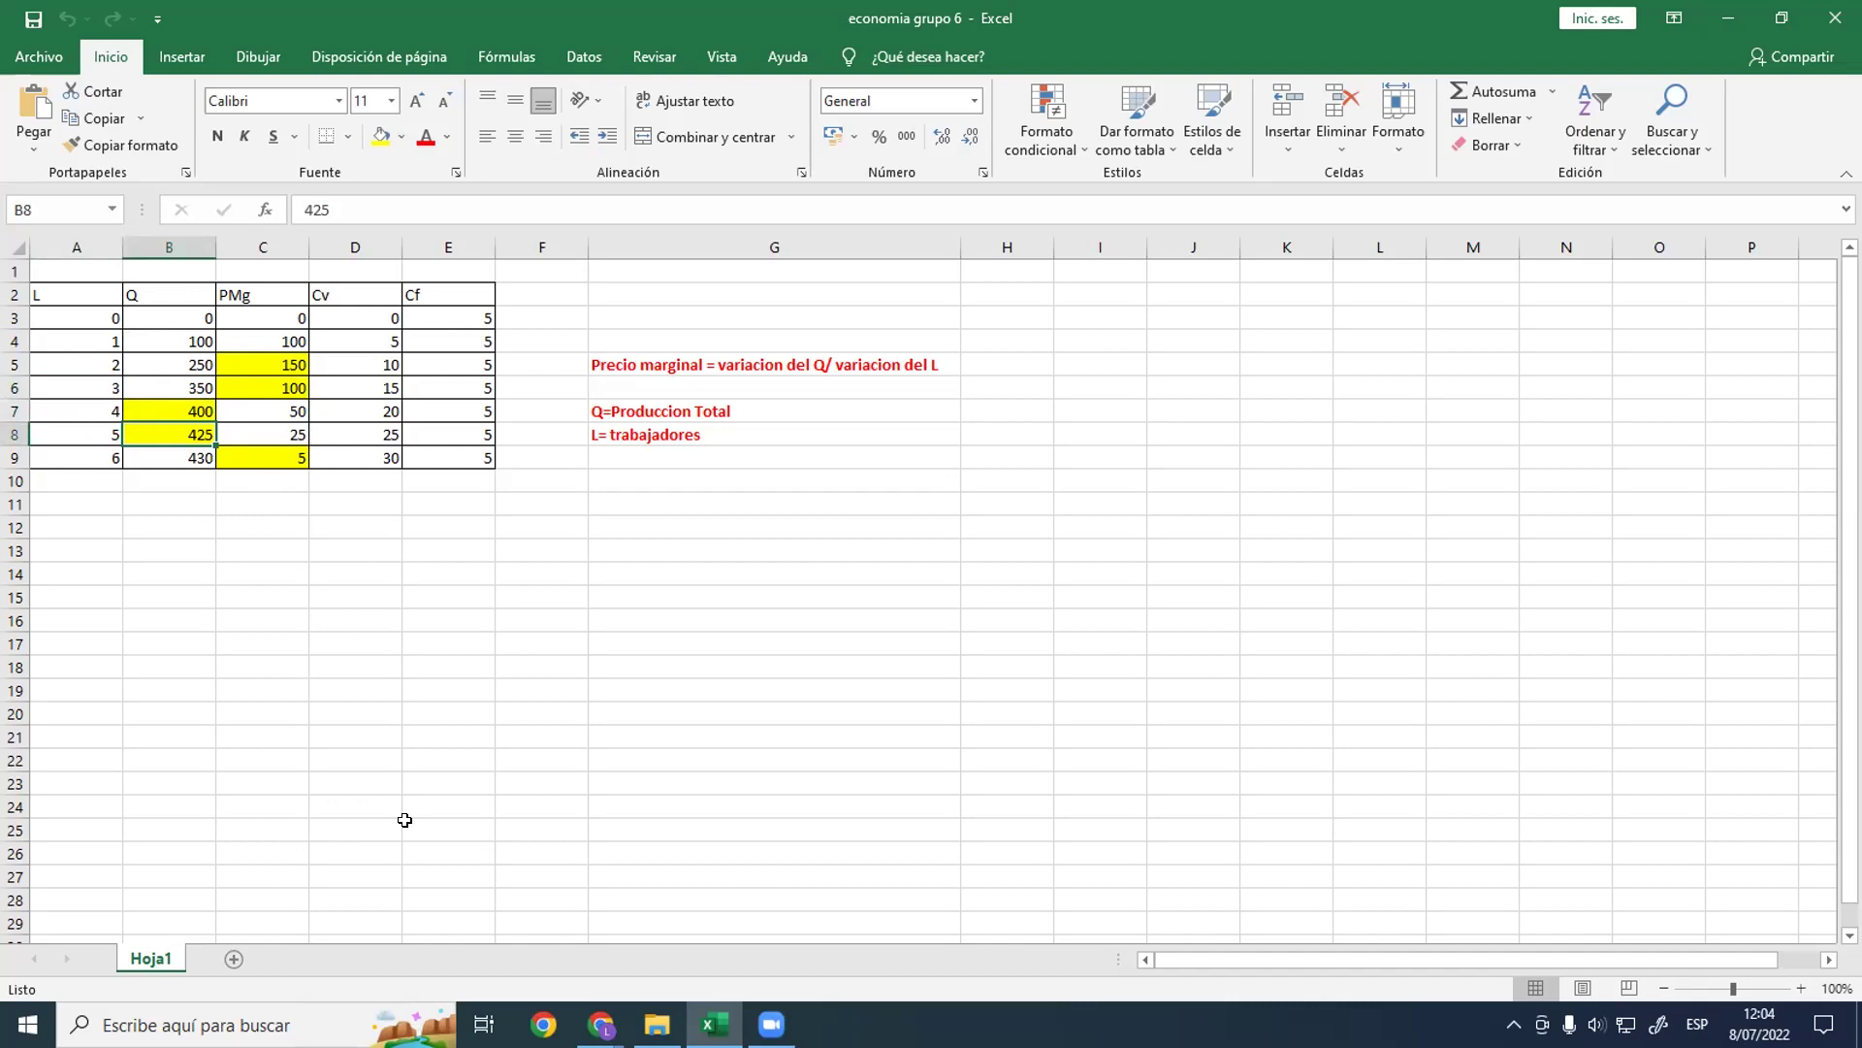
{"action": "left_click", "coordinate": [194, 411]}
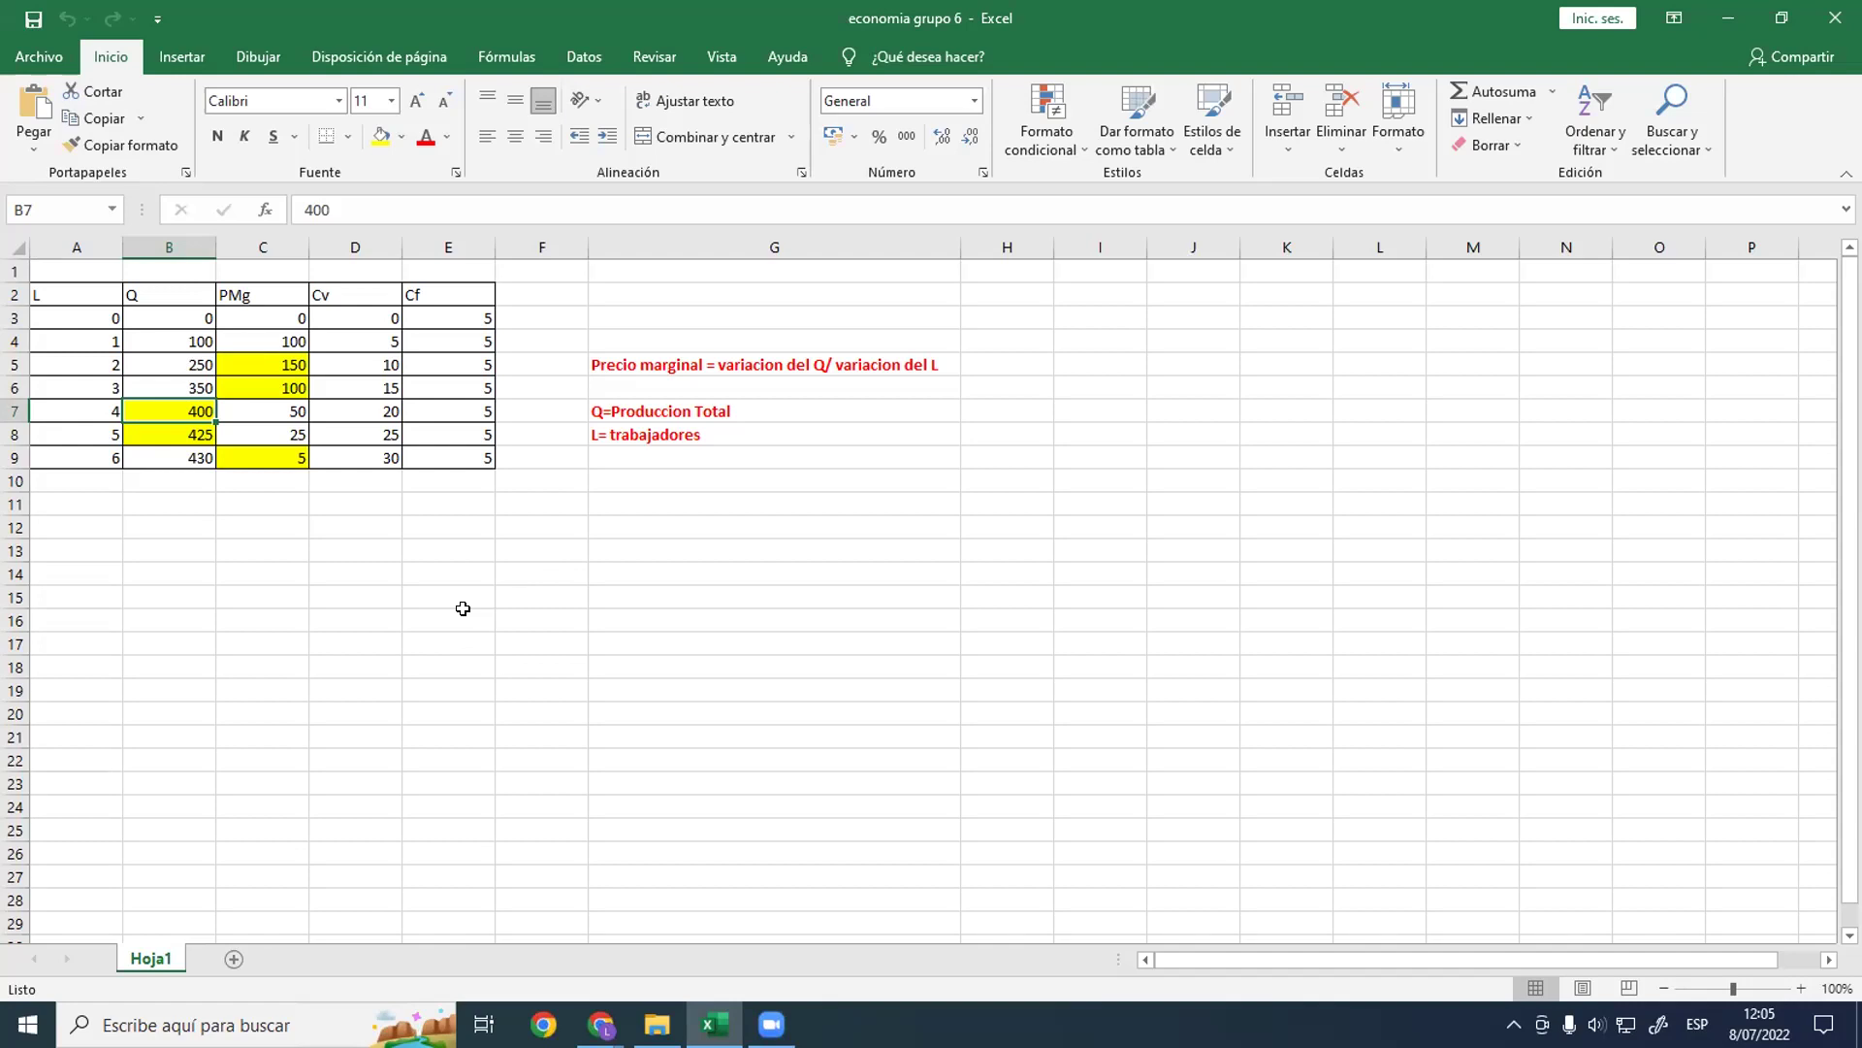
{"action": "key", "text": "Down"}
{"action": "key", "text": "Down"}
{"action": "key", "text": "Right"}
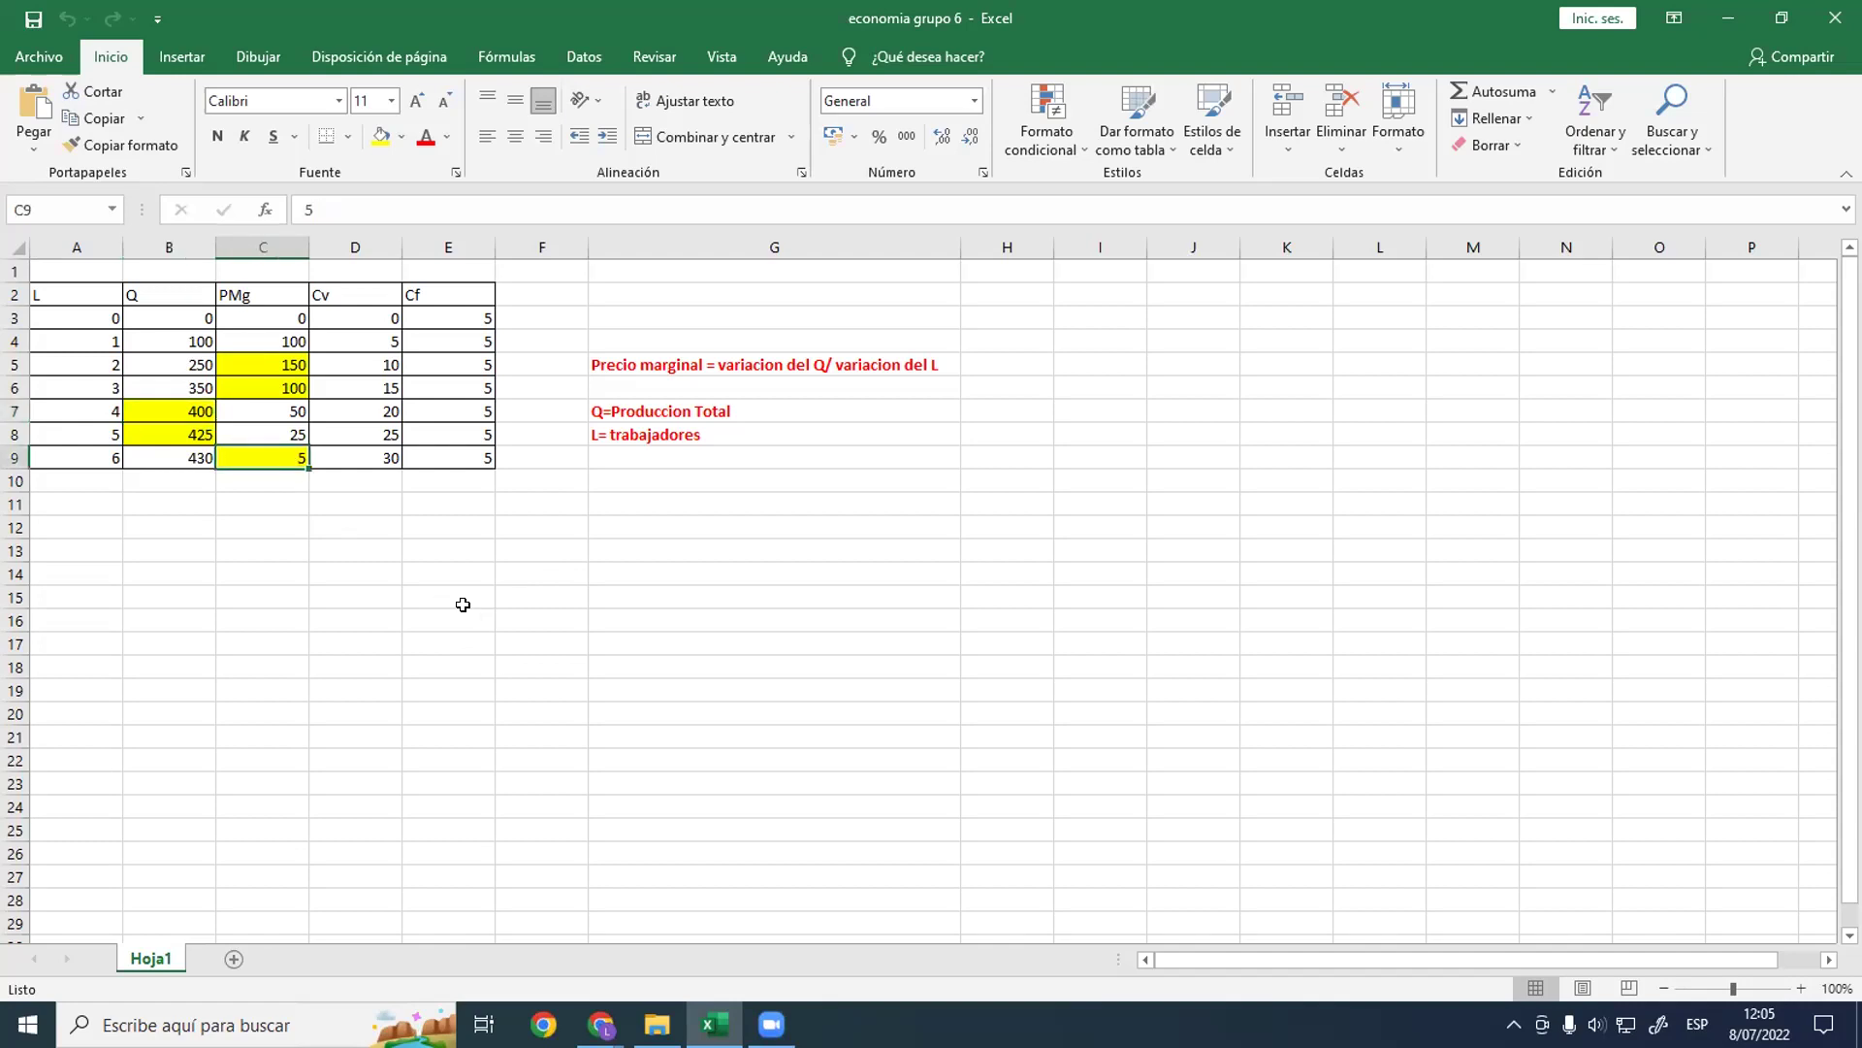